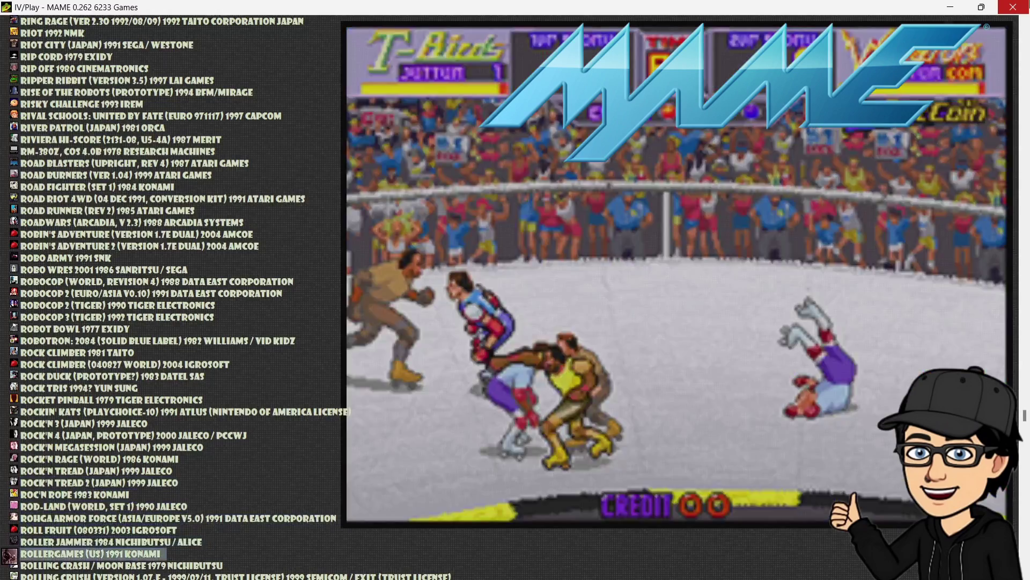
# Browse the IV/Play game list from Rollergames down past Safari, examining the snapshot preview of each title.
pyautogui.press('Down')
pyautogui.press('Down')
pyautogui.press('Down')
pyautogui.press('Down')
pyautogui.press('Down')
pyautogui.press('Down')
pyautogui.press('Down')
pyautogui.press('Down')
pyautogui.press('Down')
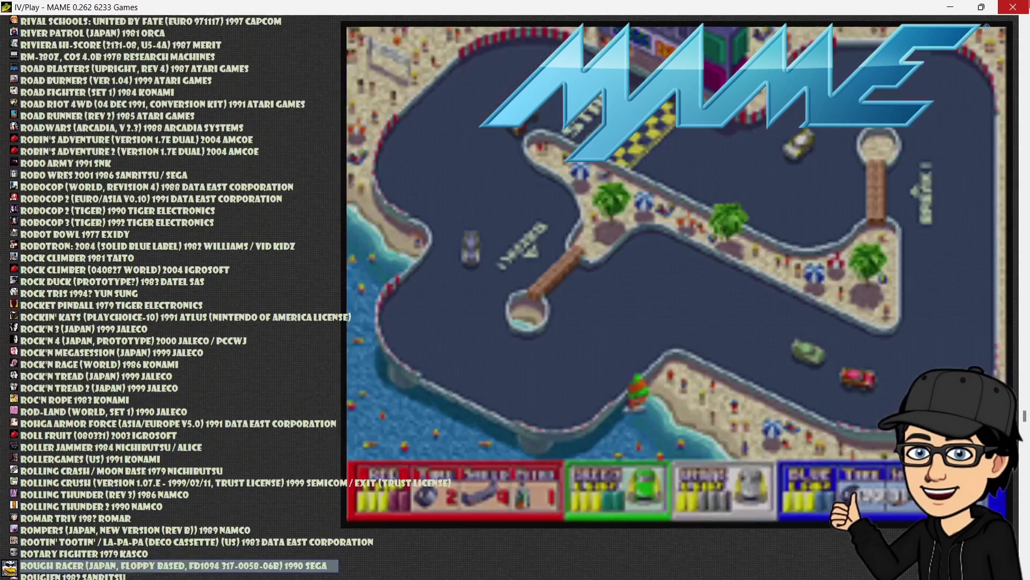
pyautogui.press('Down')
pyautogui.press('Down')
pyautogui.press('Down')
pyautogui.press('Down')
pyautogui.press('Down')
pyautogui.press('Down')
pyautogui.press('Down')
pyautogui.press('Down')
pyautogui.press('Down')
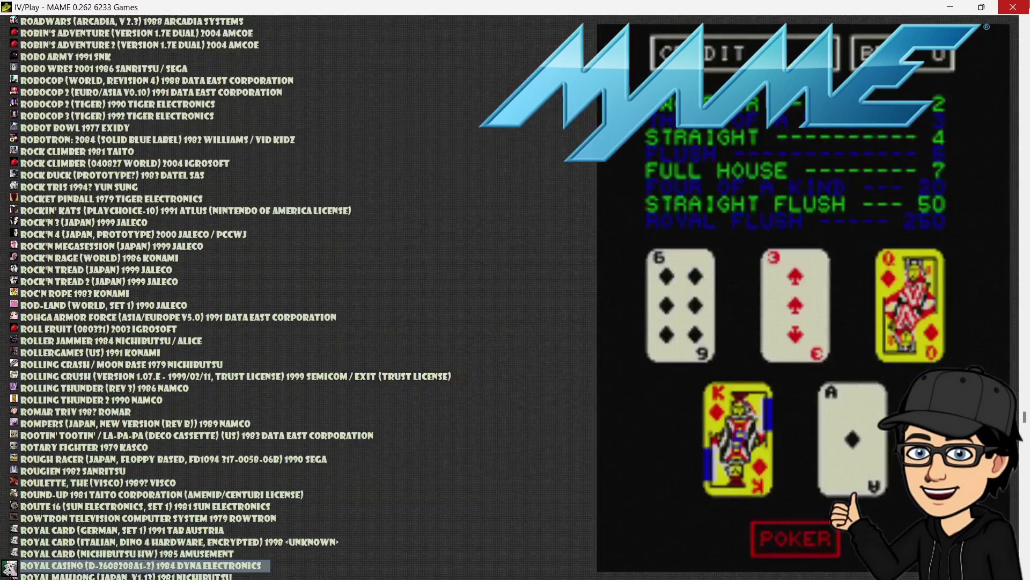
pyautogui.press('Down')
pyautogui.press('Down')
pyautogui.press('Down')
pyautogui.press('Down')
pyautogui.press('Down')
pyautogui.press('Down')
pyautogui.press('Down')
pyautogui.press('Down')
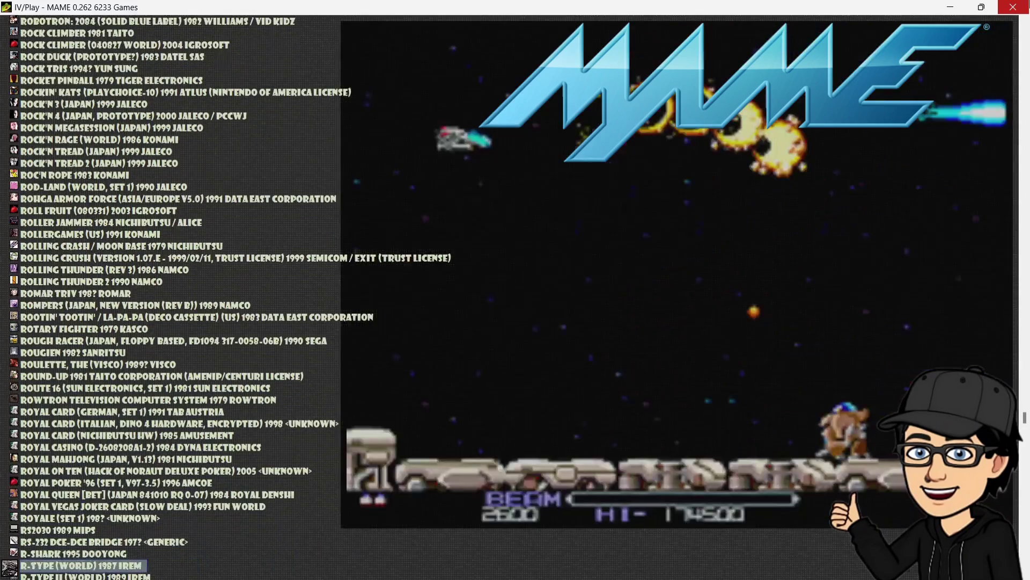
pyautogui.press('Down')
pyautogui.press('Down')
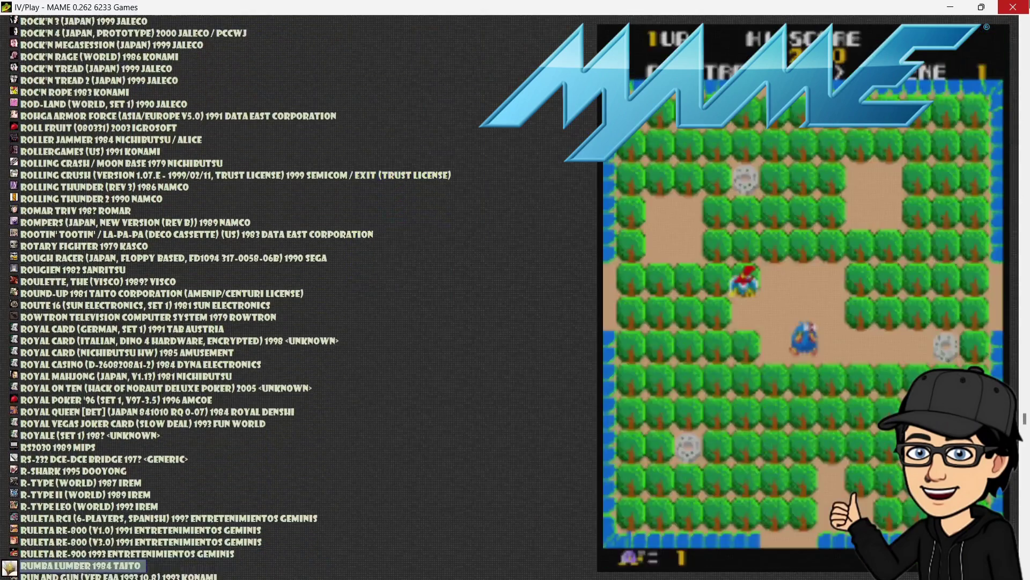
pyautogui.press('Down')
pyautogui.press('Down')
pyautogui.press('Down')
pyautogui.press('Down')
pyautogui.press('Down')
pyautogui.press('Down')
pyautogui.press('Down')
pyautogui.press('Down')
pyautogui.press('Down')
pyautogui.press('Down')
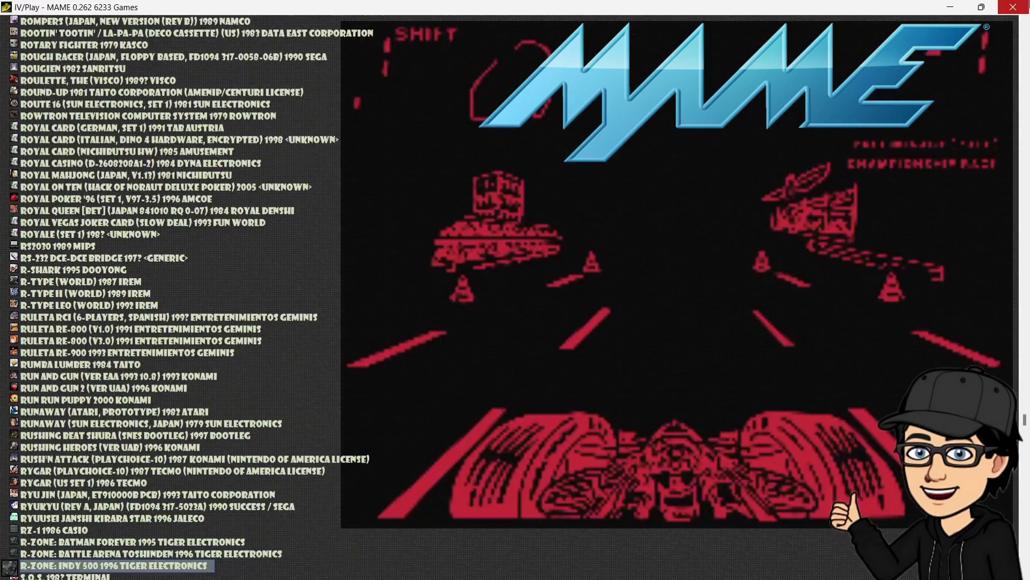
pyautogui.press('Down')
pyautogui.press('Down')
pyautogui.press('Down')
pyautogui.press('Down')
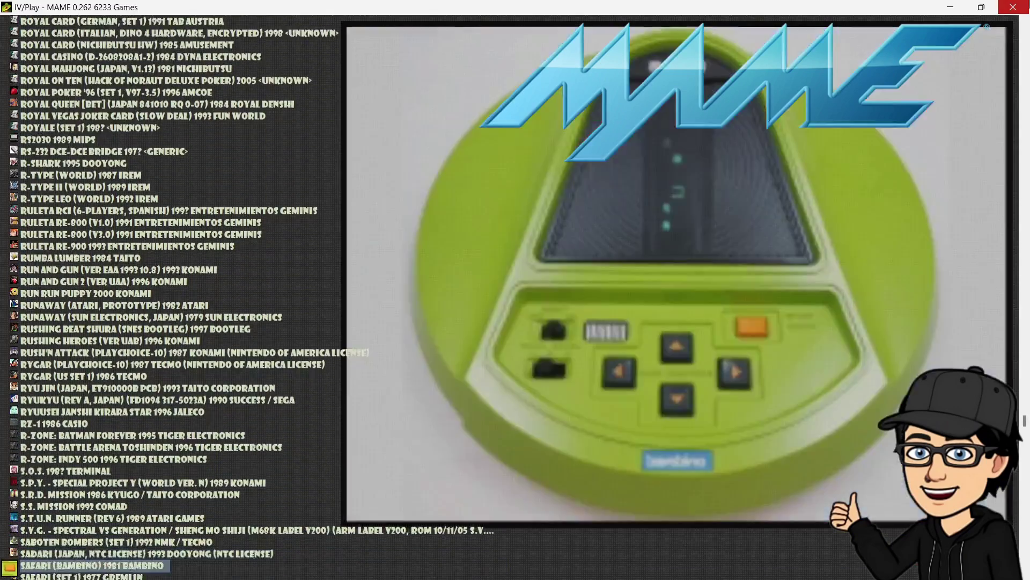
pyautogui.press('Down')
pyautogui.press('Down')
pyautogui.press('Down')
pyautogui.press('Down')
pyautogui.press('Down')
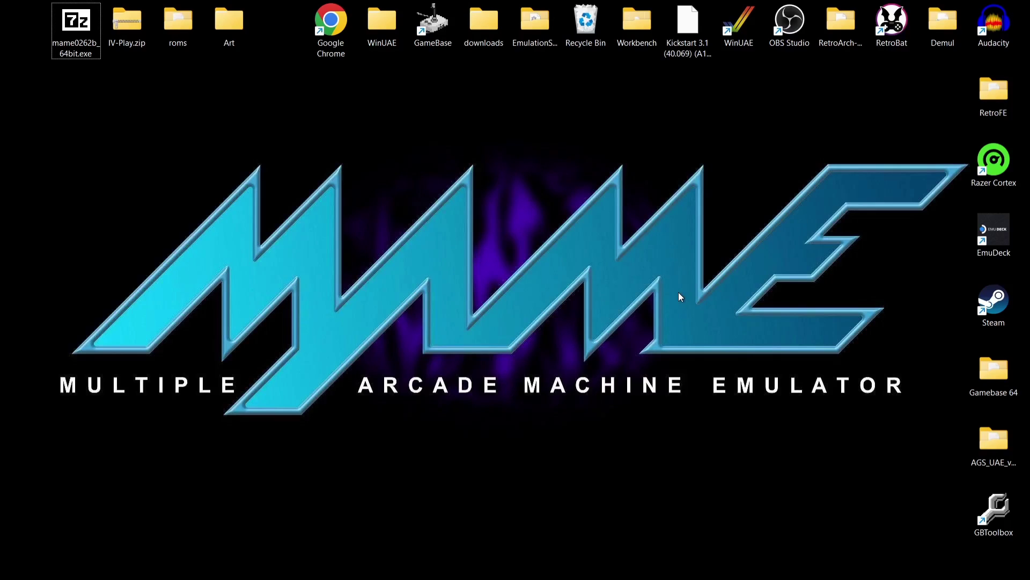
# Switch to Chrome and open the latest MAME release page on mamedev.org.
pyautogui.click(564, 565)
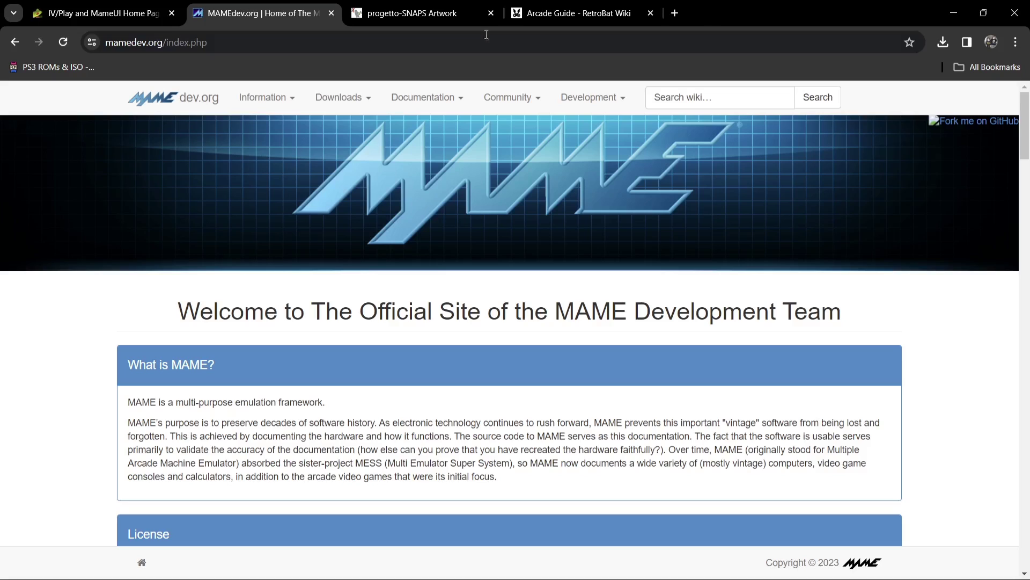
pyautogui.click(359, 104)
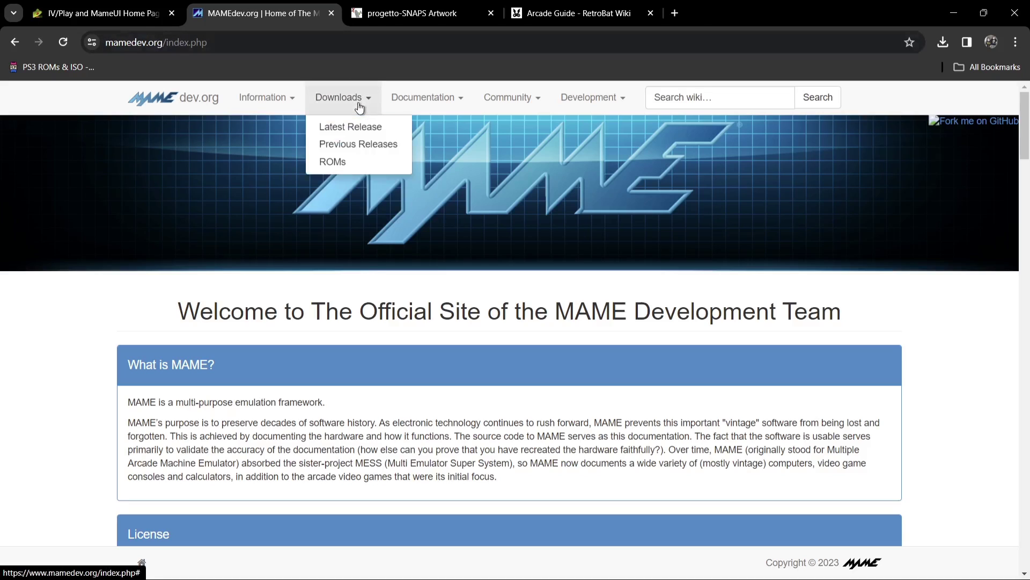
pyautogui.click(369, 132)
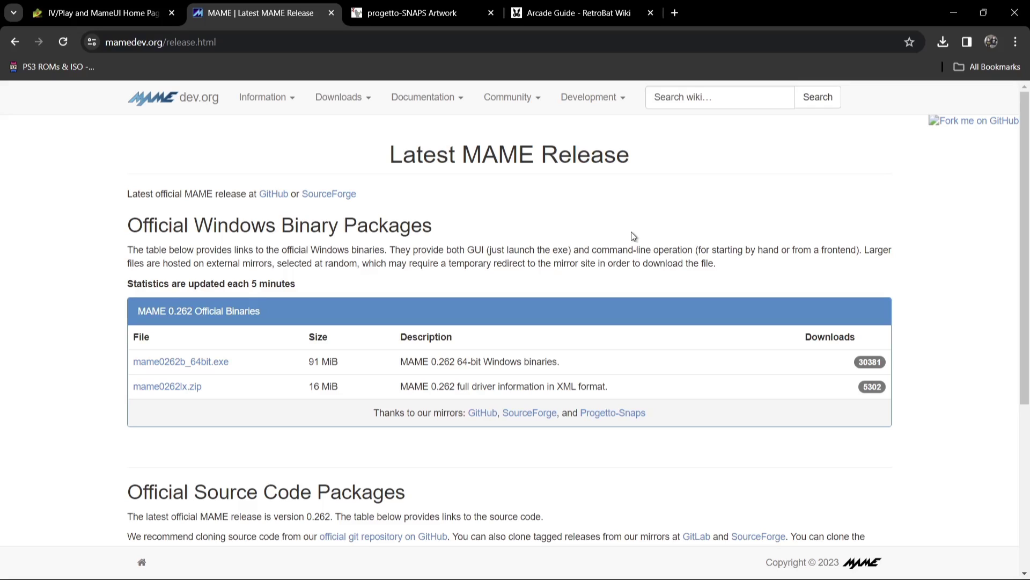
# Open the Previous MAME Releases page and look through the older versions by year.
pyautogui.click(364, 97)
pyautogui.click(365, 144)
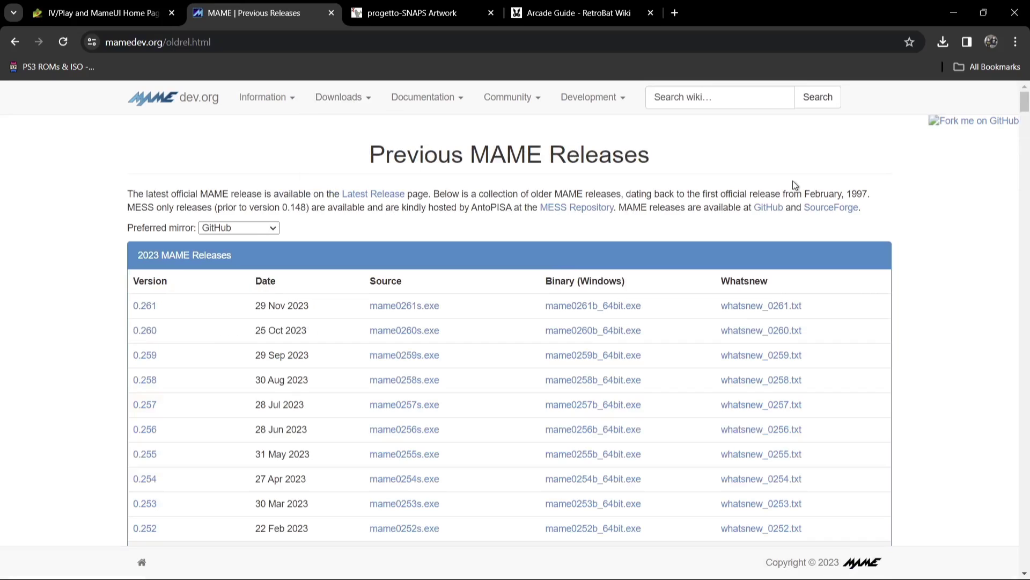
pyautogui.moveTo(1026, 100); pyautogui.dragTo(1024, 153)
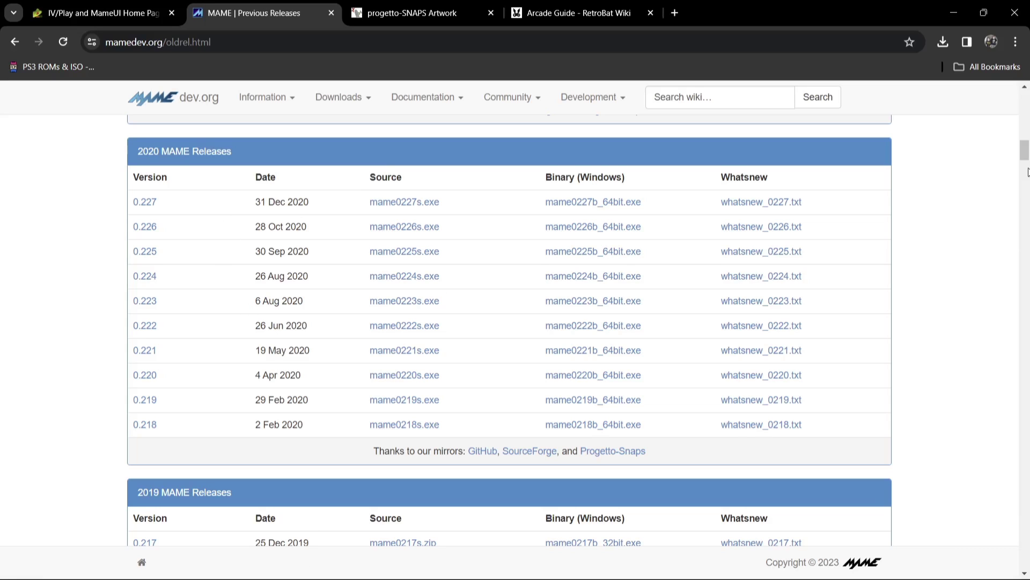
pyautogui.moveTo(1025, 152); pyautogui.dragTo(1028, 100)
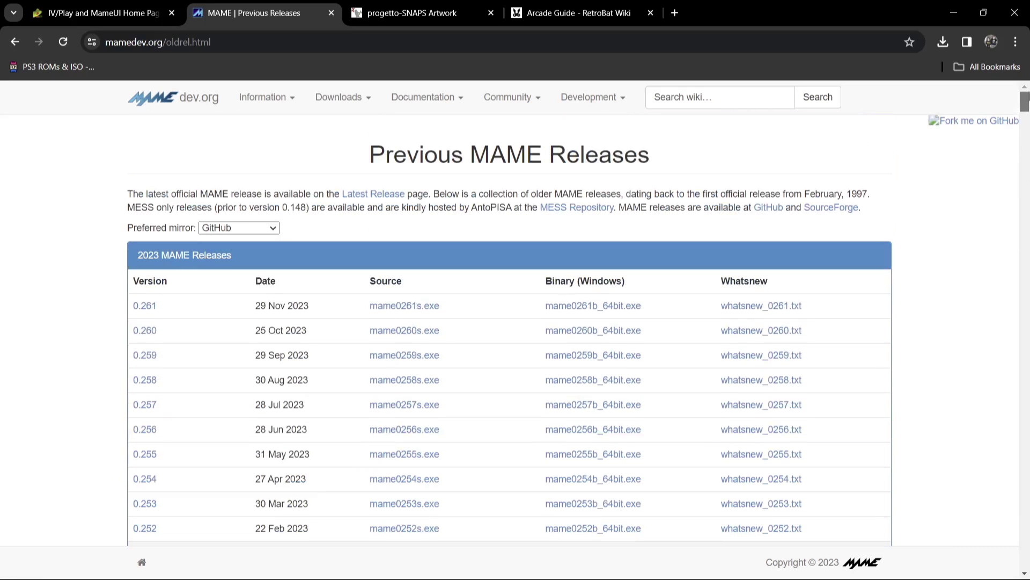
# Return to the latest release page and download the 64-bit Windows binary mame0262b_64bit.exe.
pyautogui.click(364, 101)
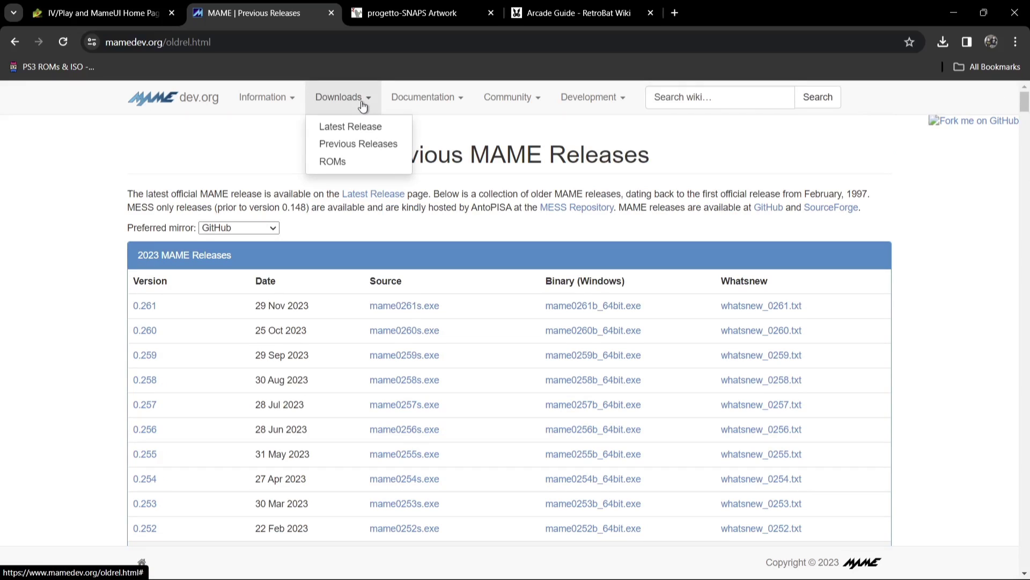
pyautogui.click(363, 127)
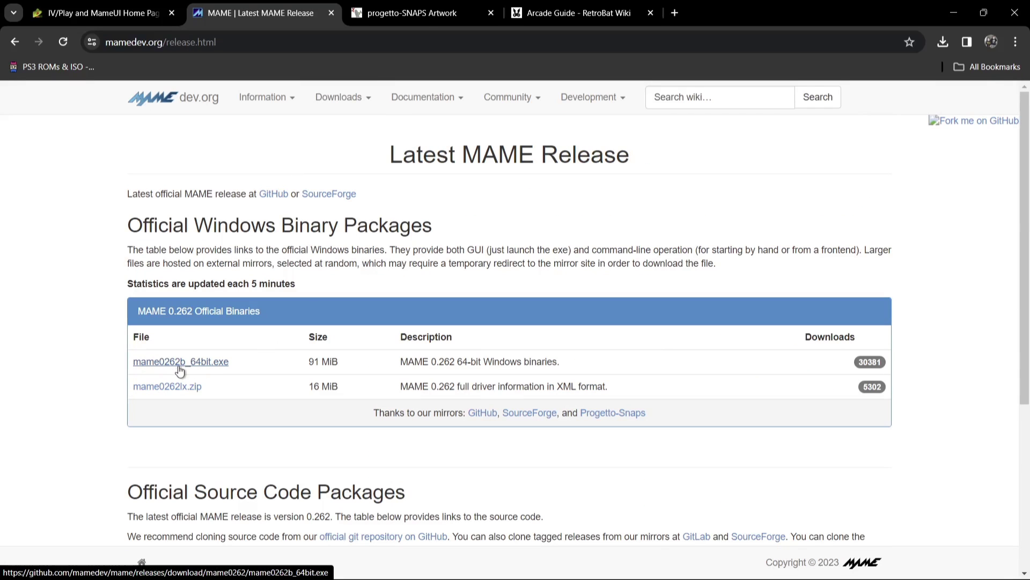
pyautogui.click(214, 364)
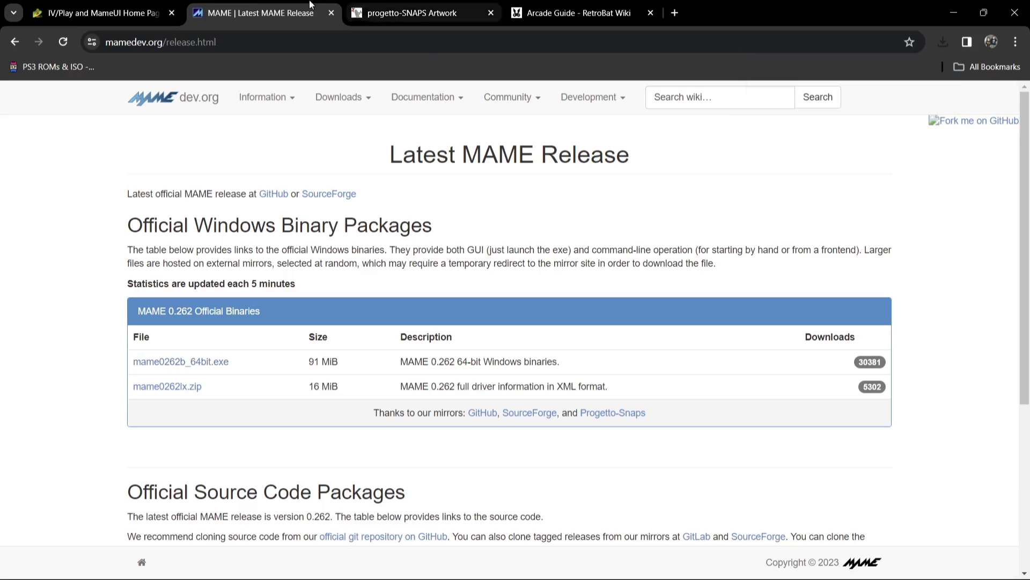
# Close the MAME release page and view the IV/Play front-end's home page on mameui.info.
pyautogui.click(331, 14)
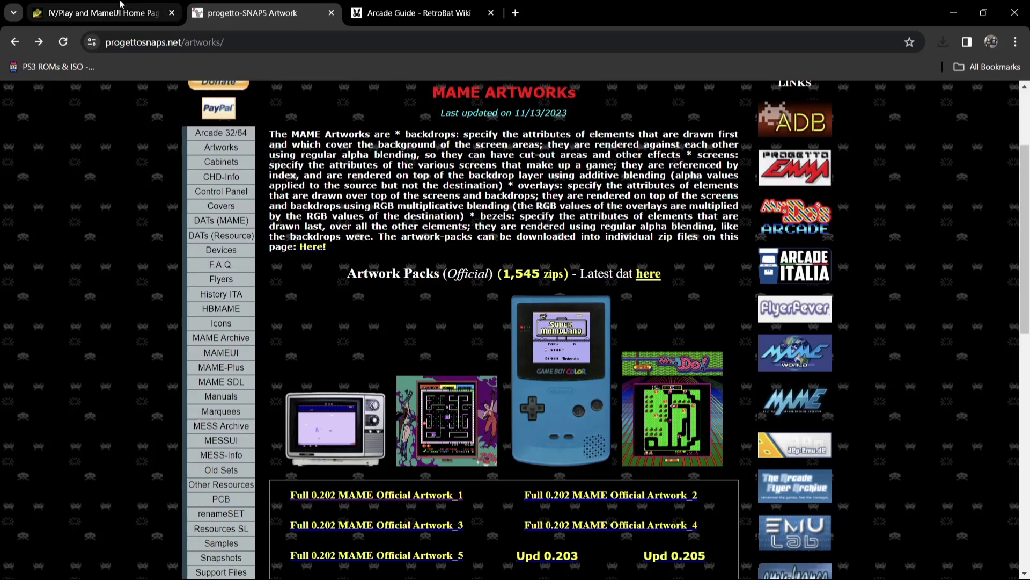
pyautogui.click(105, 7)
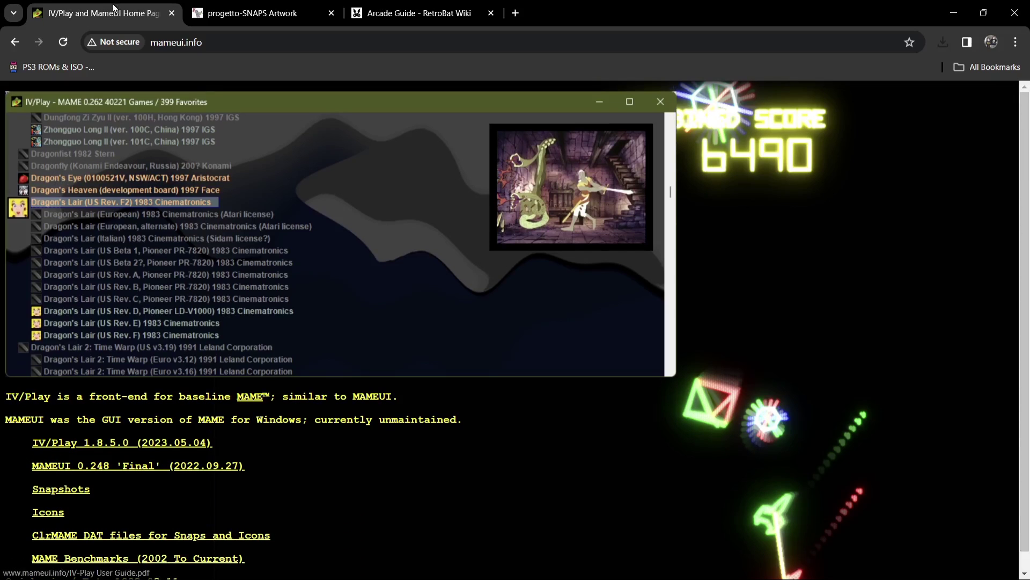
# Close the IV/Play page and examine the ROM set types in RetroBat Wiki's Arcade Guide, especially Full Non-merged.
pyautogui.click(171, 13)
pyautogui.hotkey('ctrl', 'Tab')
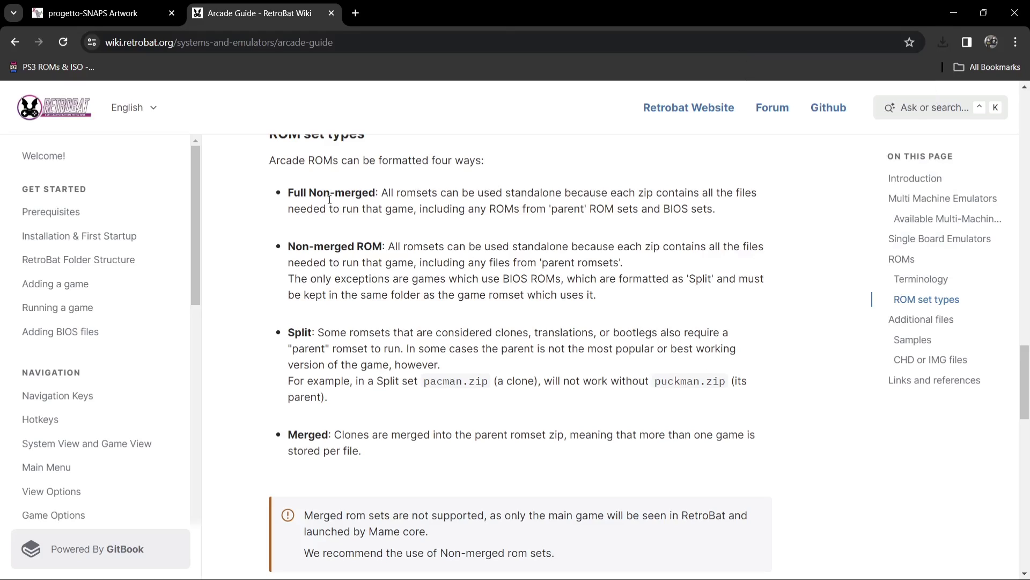
pyautogui.moveTo(300, 193); pyautogui.dragTo(583, 212)
pyautogui.click(582, 212)
pyautogui.moveTo(500, 226); pyautogui.dragTo(549, 330)
pyautogui.click(555, 312)
pyautogui.moveTo(325, 195); pyautogui.dragTo(404, 192)
pyautogui.moveTo(473, 189); pyautogui.dragTo(473, 208)
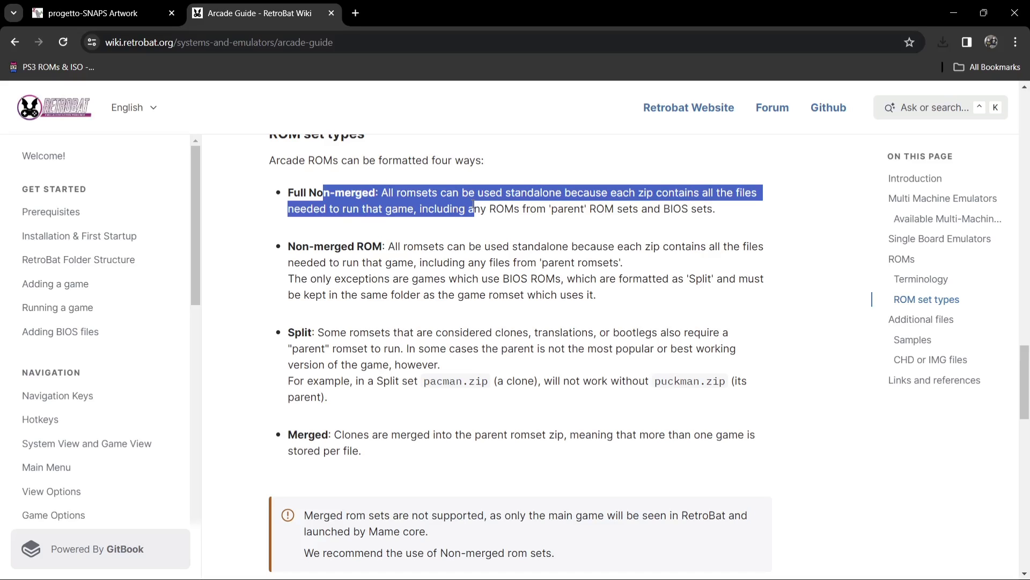
# Close the Arcade Guide page and minimise the browser to return to the desktop.
pyautogui.click(331, 13)
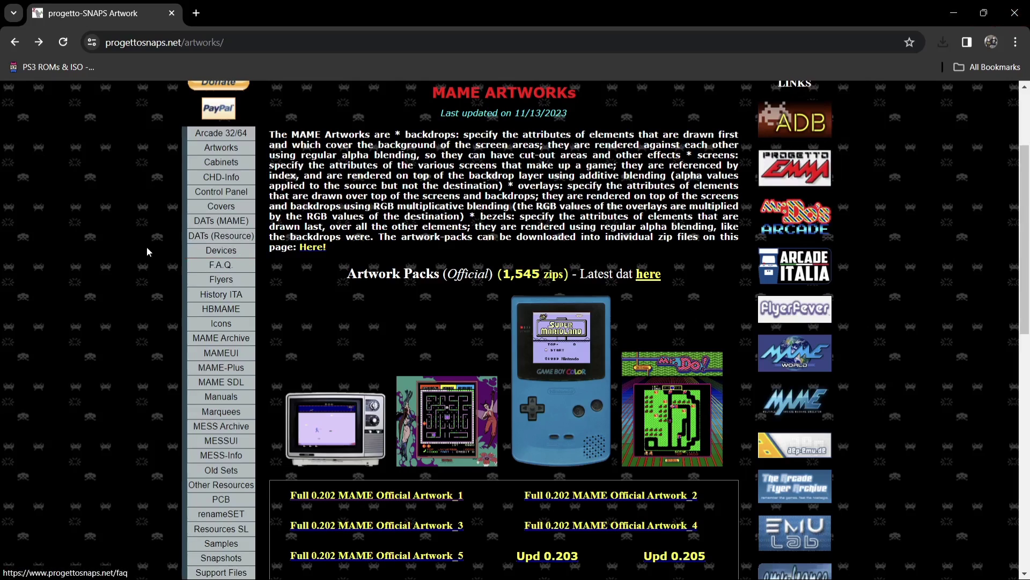
pyautogui.click(956, 18)
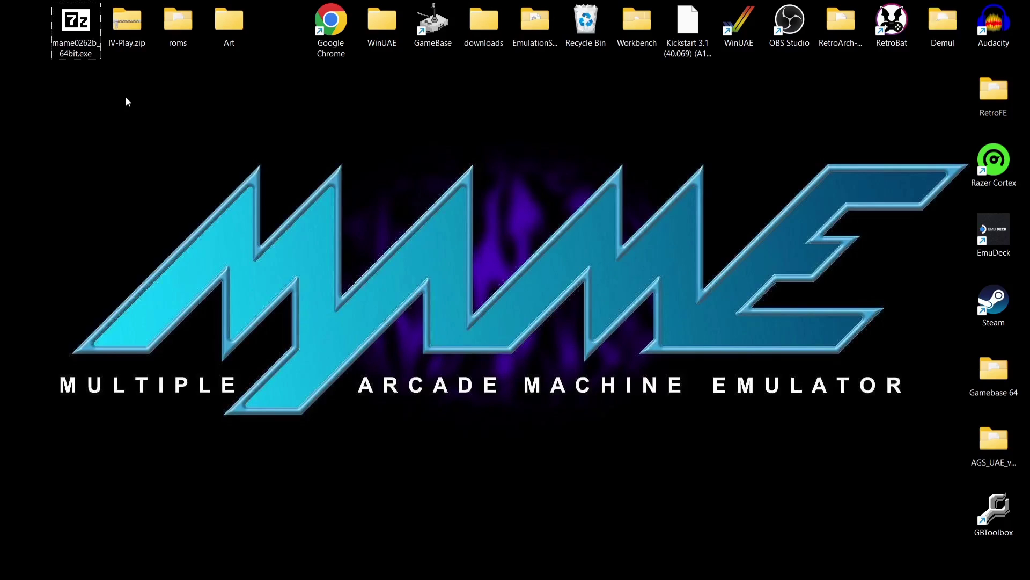
# Move mame0262b_64bit.exe to a free area of the desktop and create a new folder named MAME near it.
pyautogui.moveTo(76, 29); pyautogui.dragTo(529, 153)
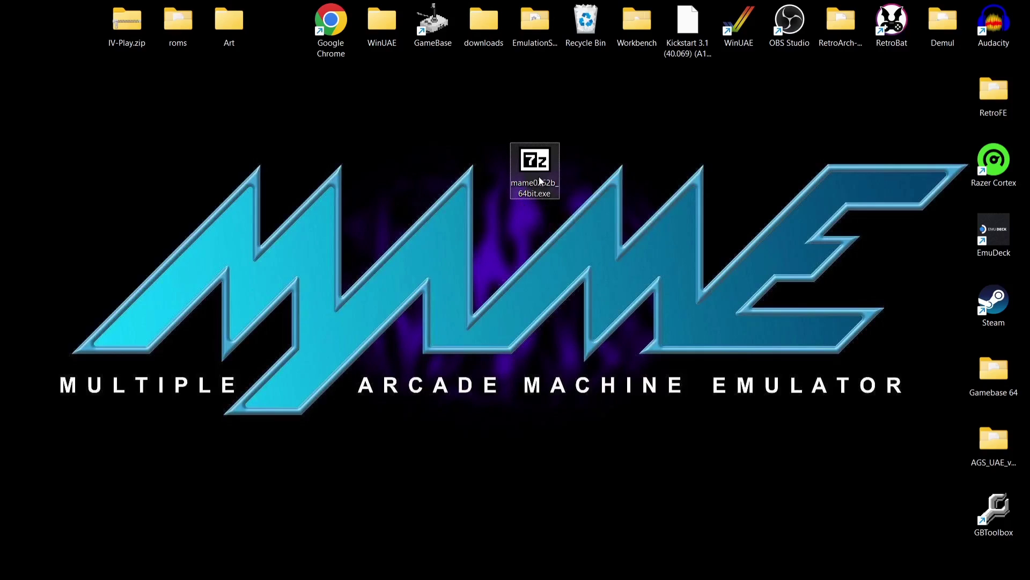
pyautogui.rightClick(653, 184)
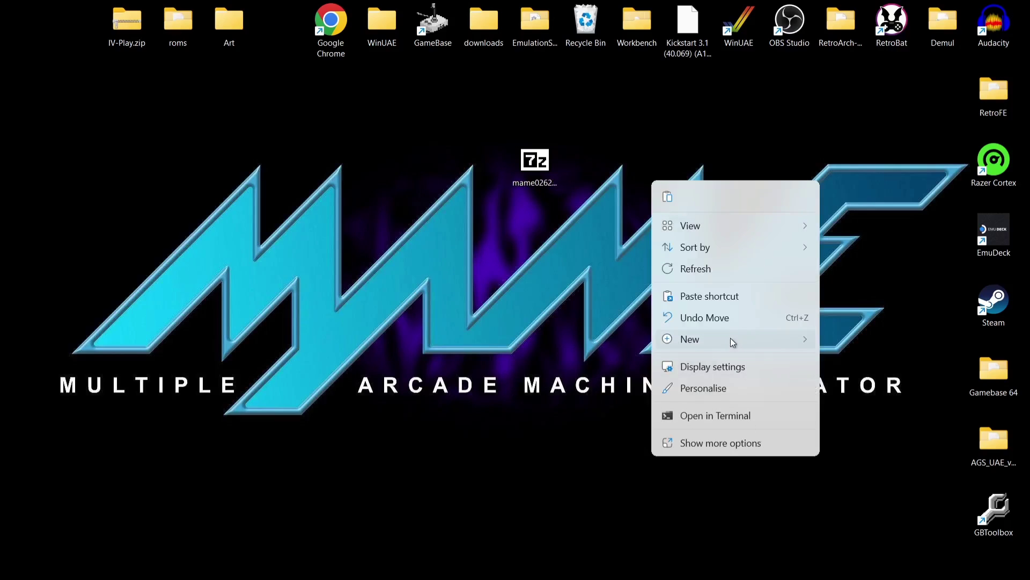
pyautogui.moveTo(733, 343)
pyautogui.click(860, 347)
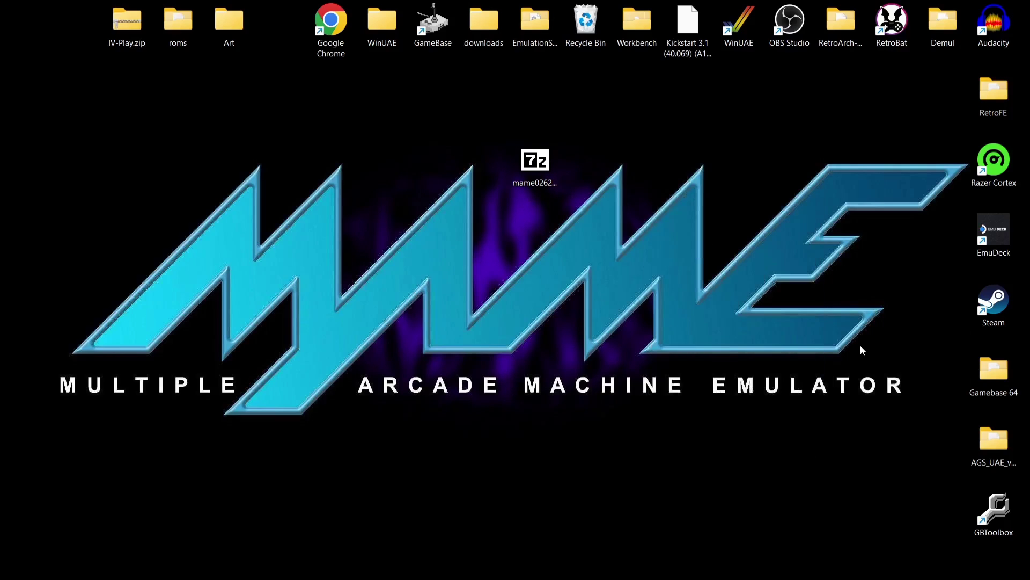
pyautogui.write('MAME')
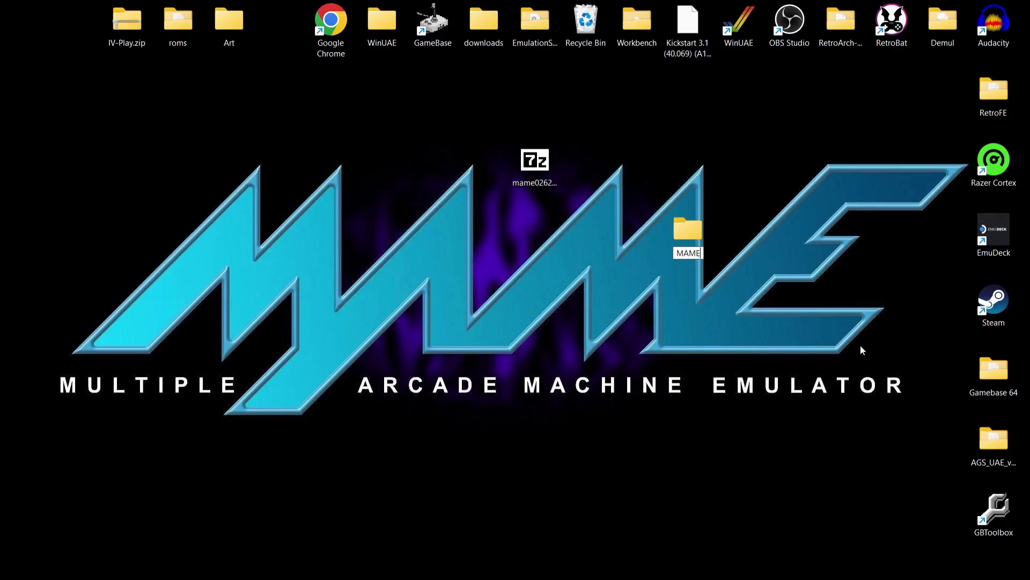
pyautogui.press('Return')
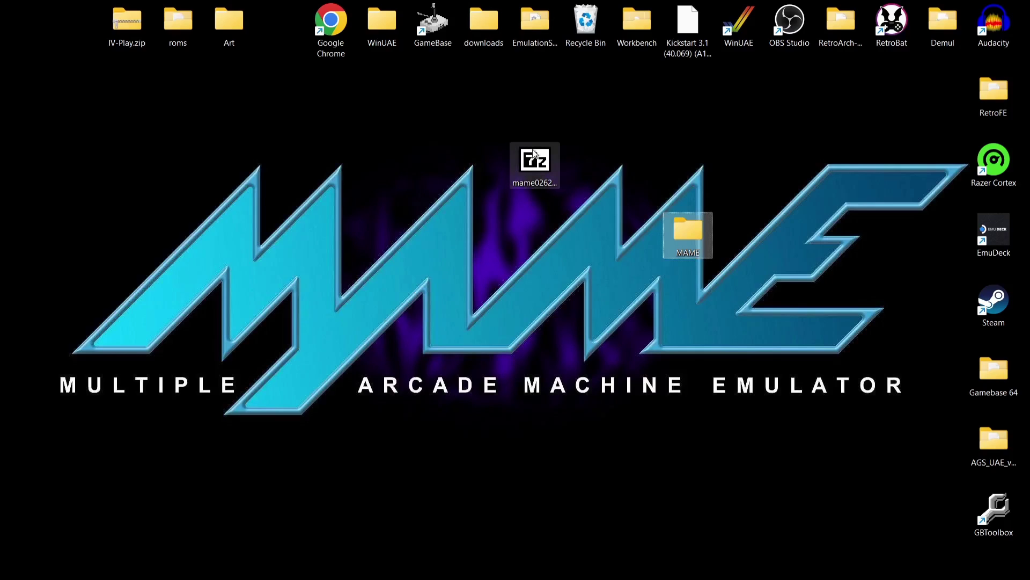
# Move mame0262b_64bit.exe into the MAME folder and open that folder.
pyautogui.click(538, 160)
pyautogui.moveTo(538, 160); pyautogui.dragTo(694, 232)
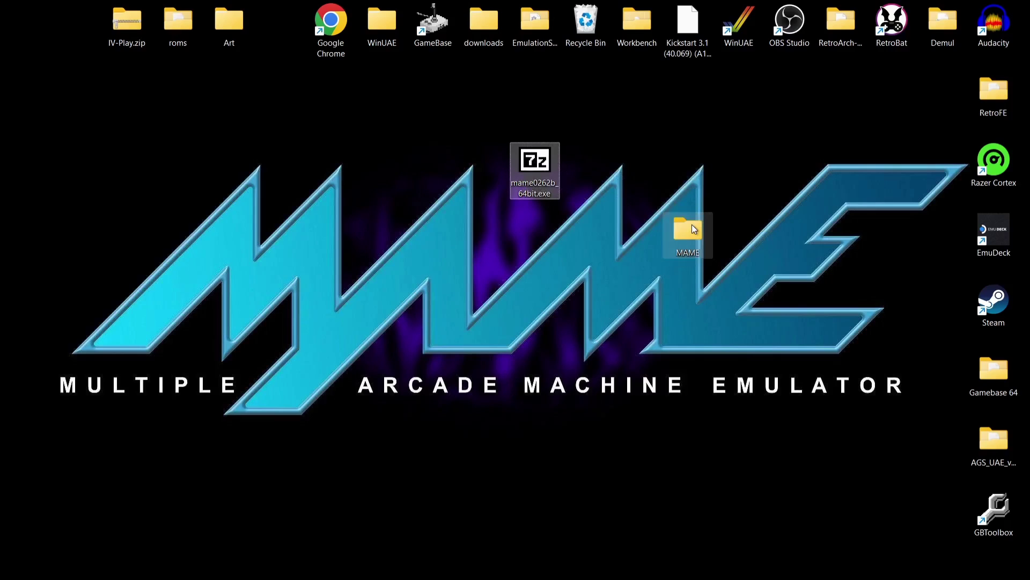
pyautogui.doubleClick(694, 232)
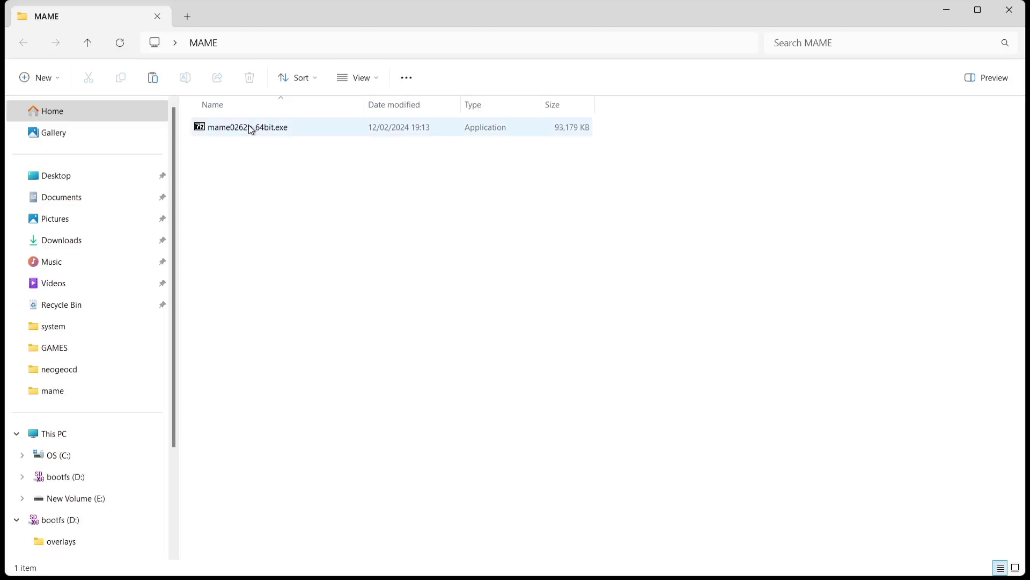
# Extract mame0262b_64bit.exe directly into the MAME folder with WinRAR.
pyautogui.click(250, 125)
pyautogui.rightClick(250, 125)
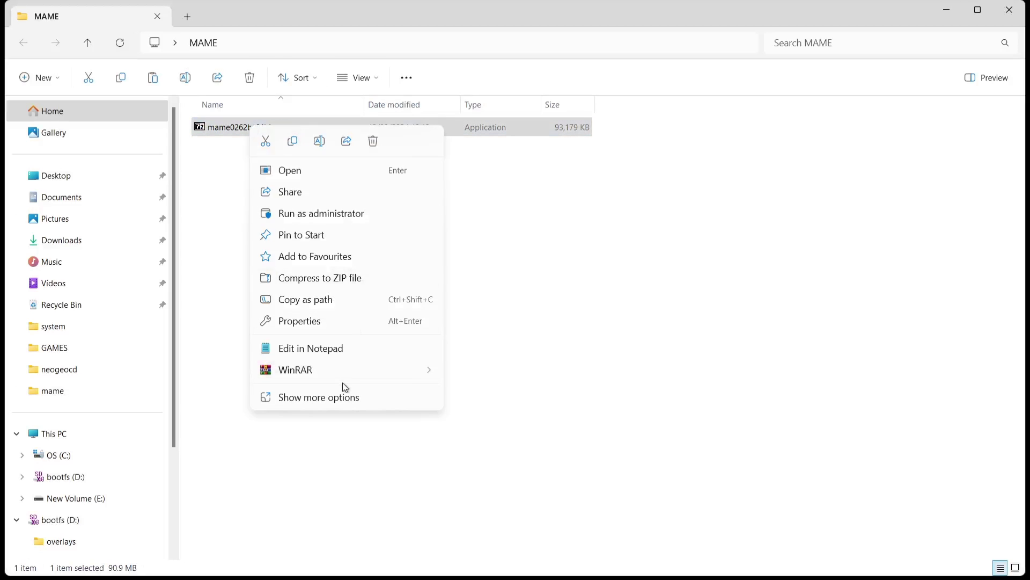
pyautogui.moveTo(346, 376)
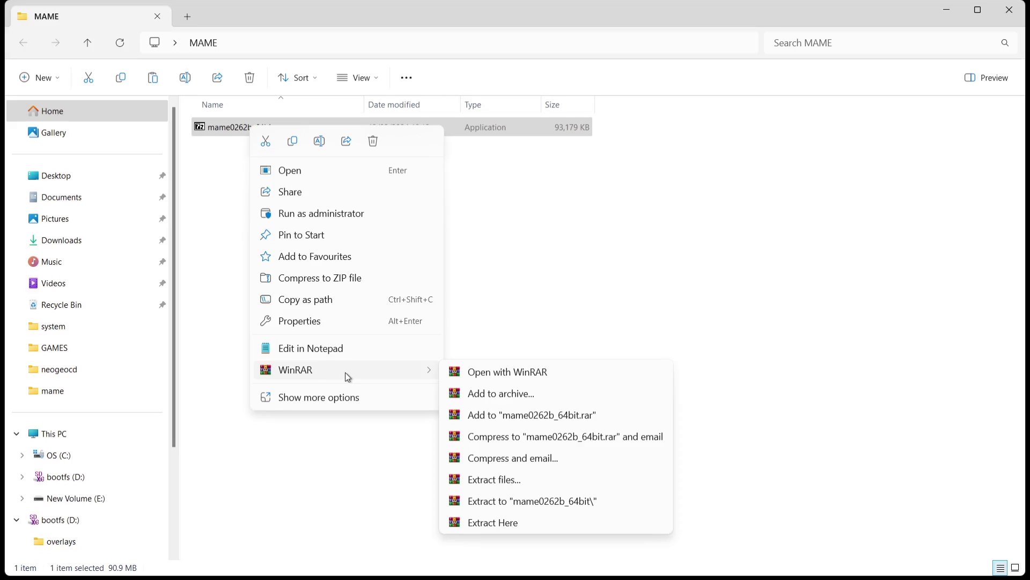
pyautogui.click(517, 527)
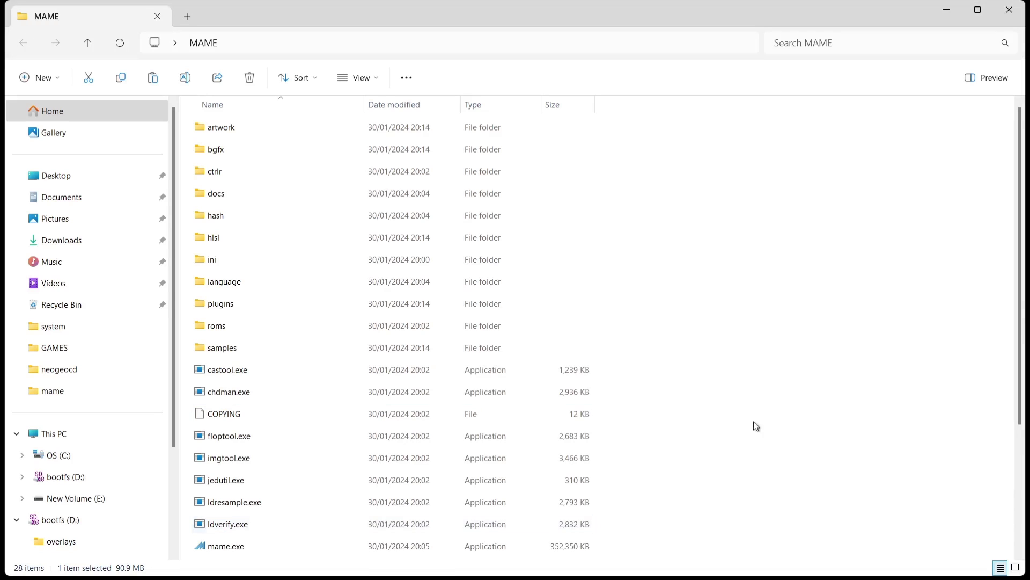
# Delete the mame0262b_64bit.exe archive from the MAME folder.
pyautogui.moveTo(1026, 315); pyautogui.dragTo(1025, 438)
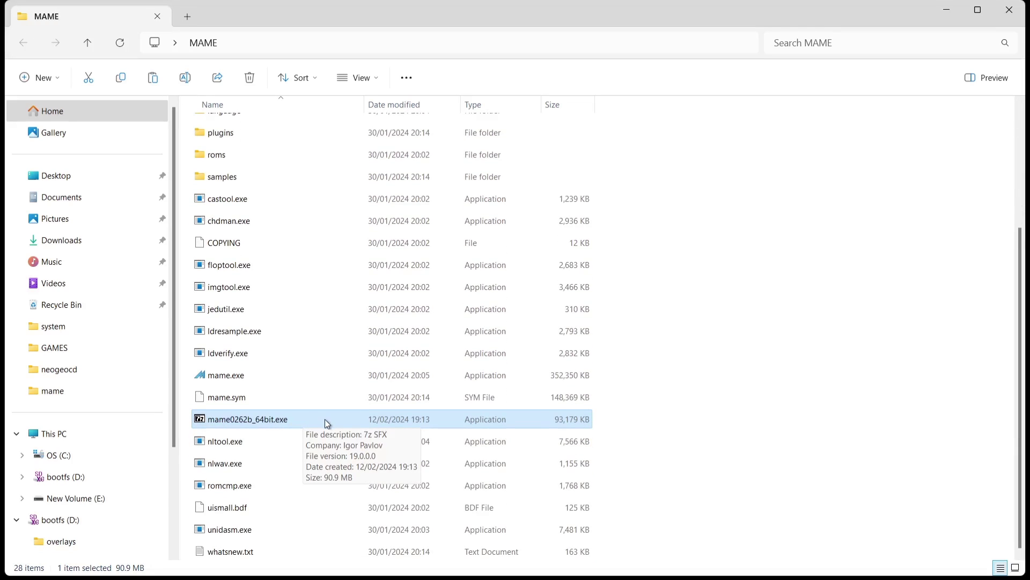
pyautogui.click(249, 78)
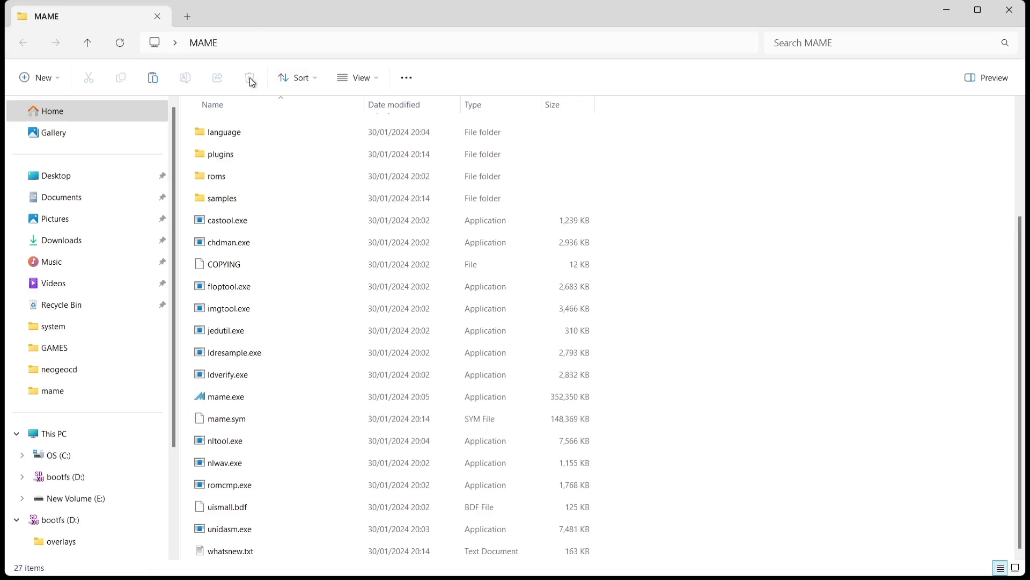
pyautogui.moveTo(1025, 278); pyautogui.dragTo(1012, 360)
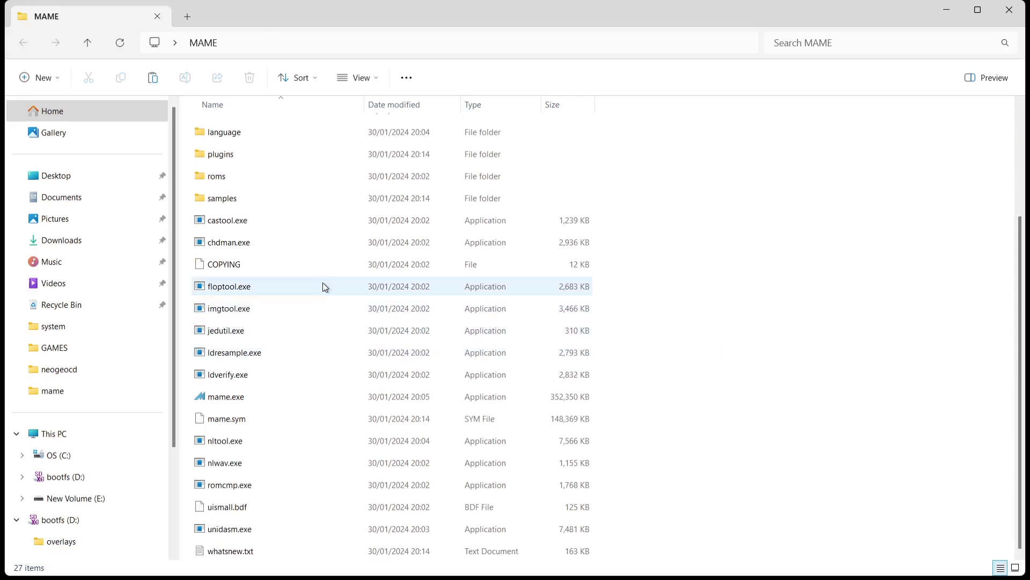
# Run mame.exe from the MAME folder, let its system list load, and exit MAME.
pyautogui.click(237, 403)
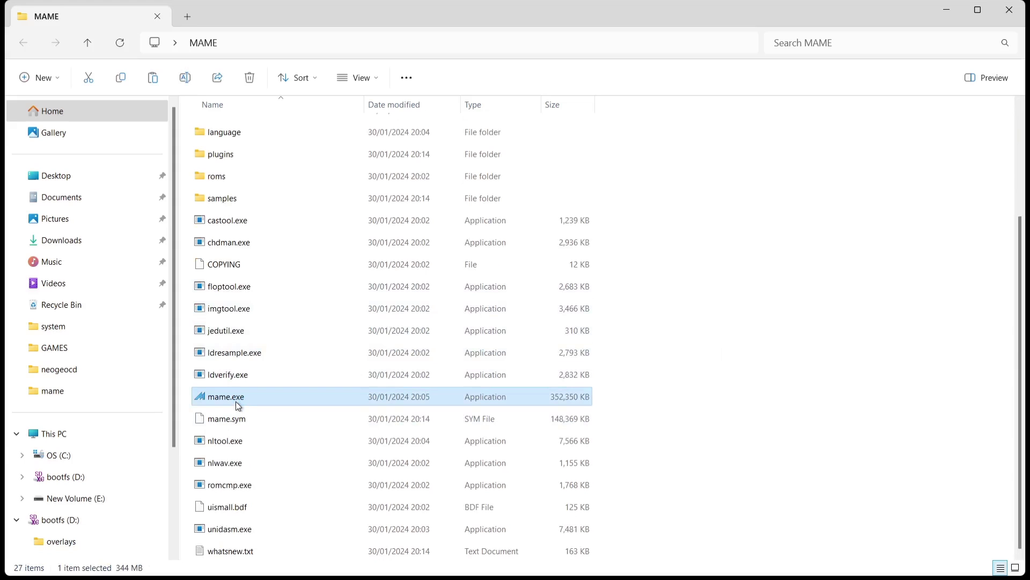
pyautogui.doubleClick(236, 401)
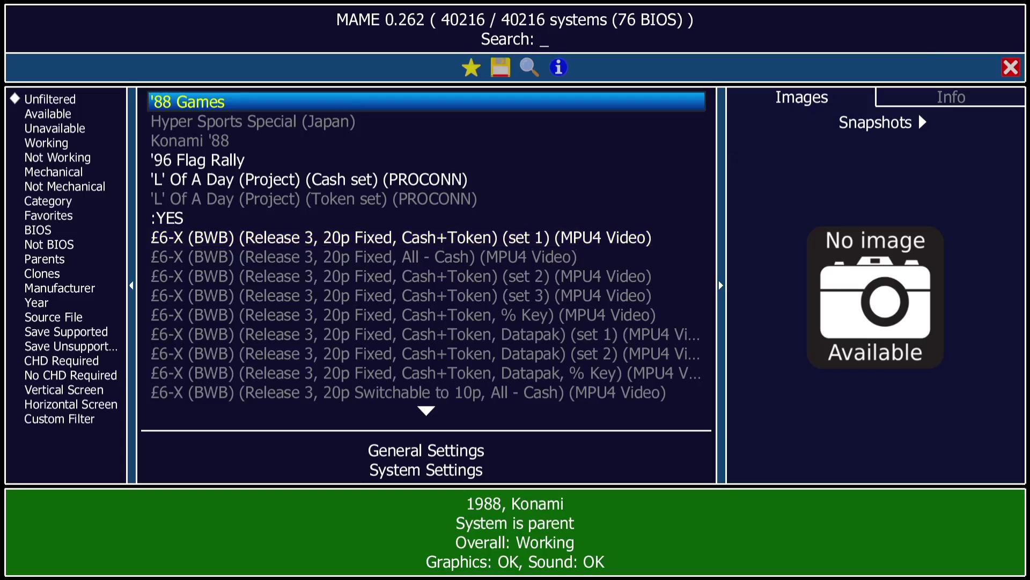
pyautogui.click(1011, 67)
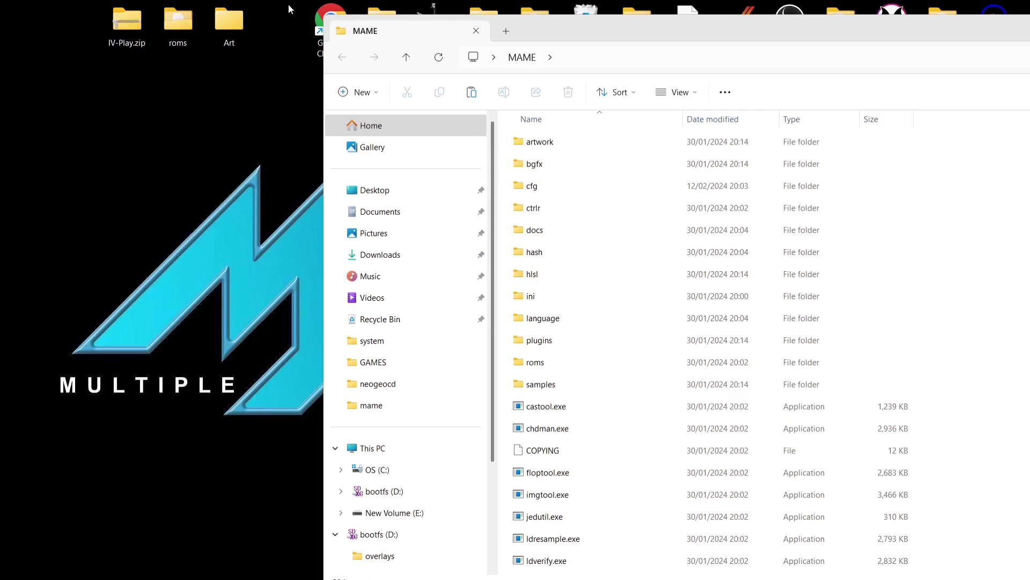
# Open IV-Play.zip from the desktop and copy Favorites.ini, IV-Play User Guide.pdf and IV-Play.exe into the MAME folder.
pyautogui.click(122, 37)
pyautogui.doubleClick(122, 37)
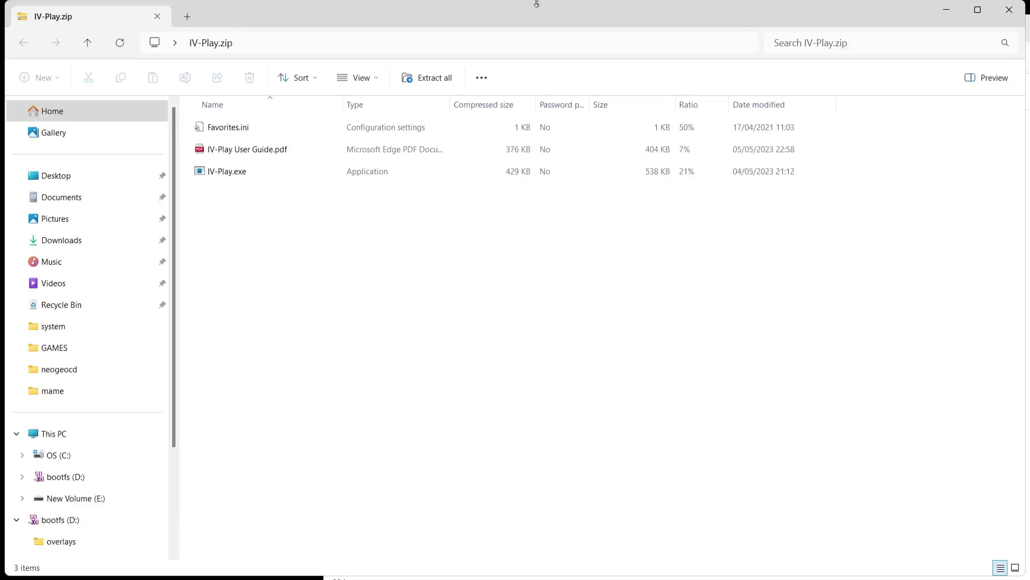
pyautogui.doubleClick(671, 28)
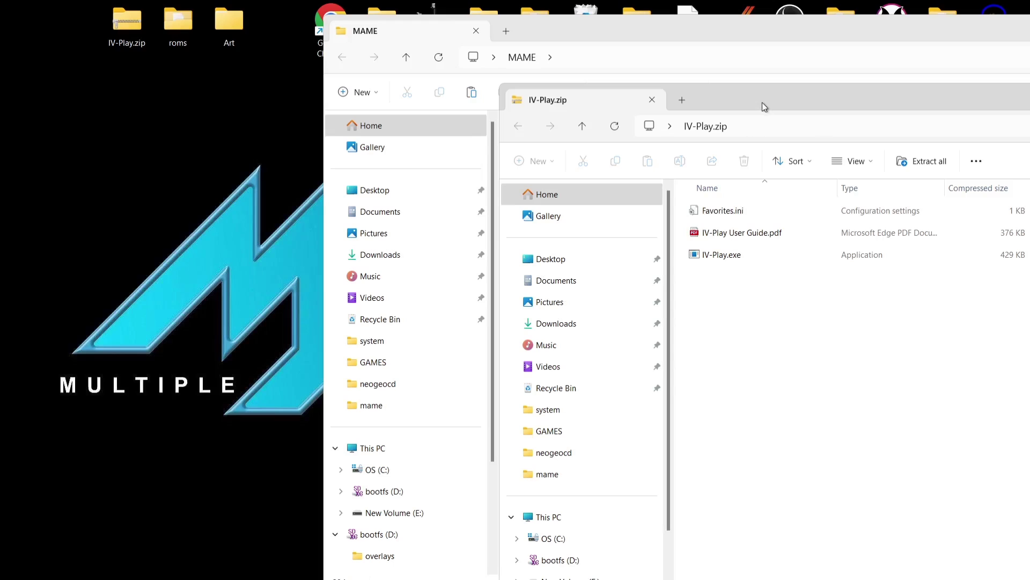
pyautogui.moveTo(766, 103); pyautogui.dragTo(993, 119)
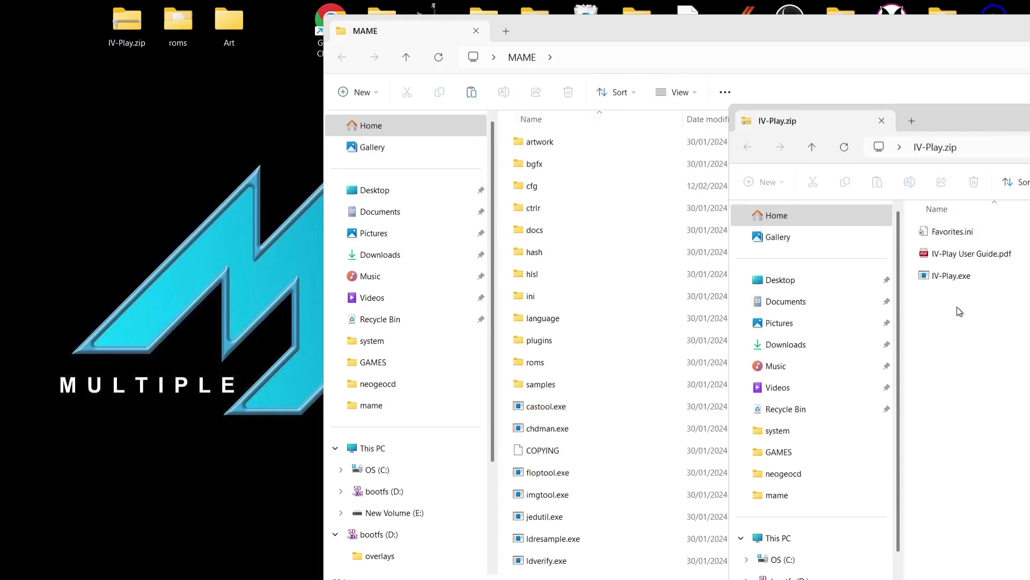
pyautogui.moveTo(953, 327); pyautogui.dragTo(920, 233)
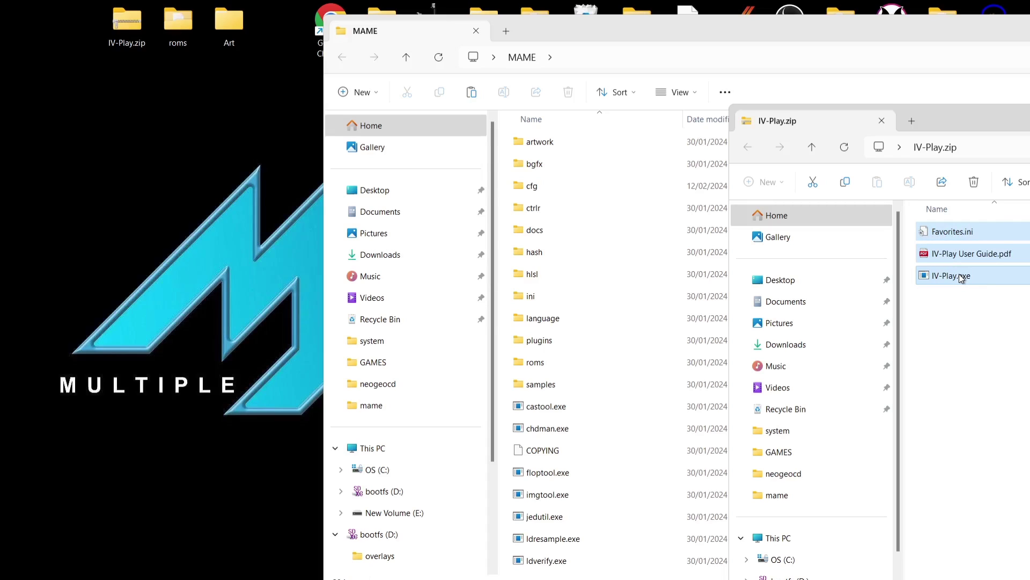
pyautogui.moveTo(958, 274); pyautogui.dragTo(503, 360)
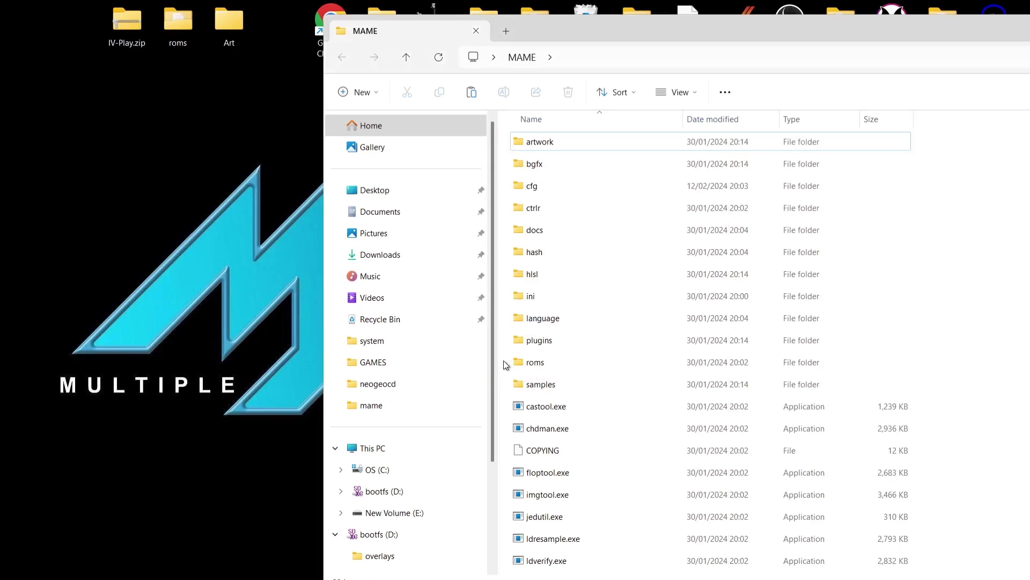
# Launch IV-Play.exe from the MAME folder, allowing it to run despite the SmartScreen block.
pyautogui.doubleClick(645, 30)
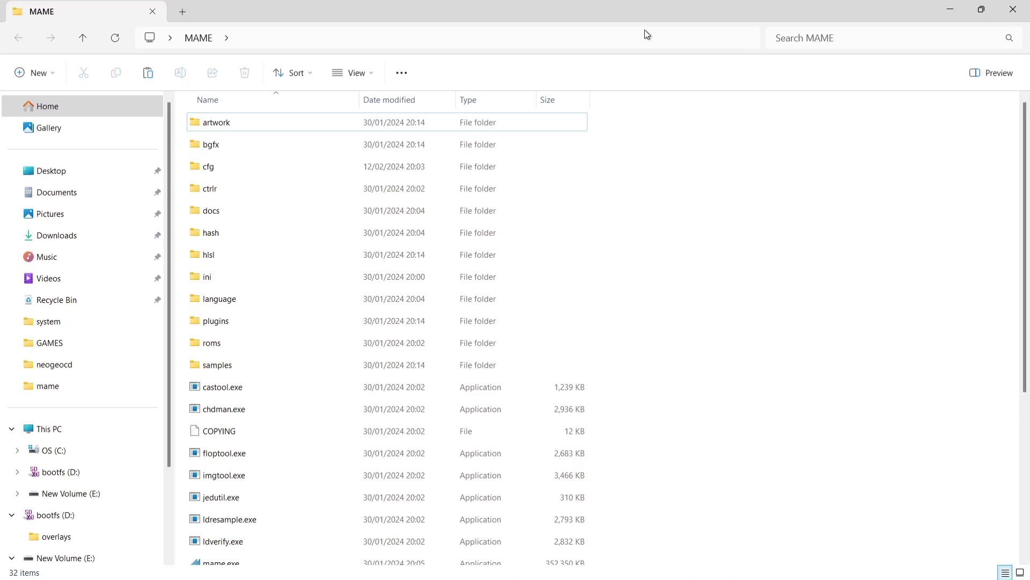
pyautogui.moveTo(1026, 179); pyautogui.dragTo(1028, 350)
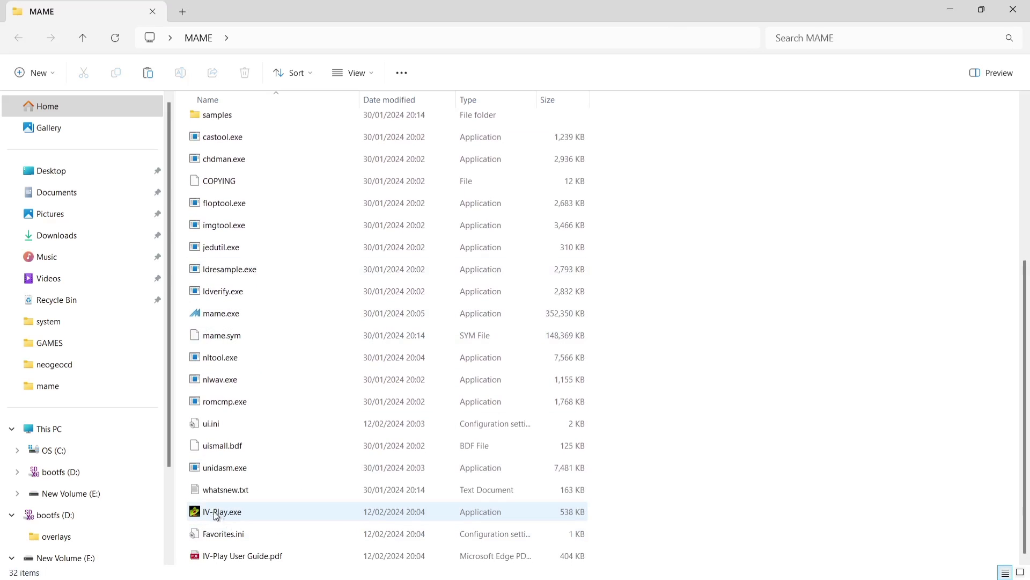
pyautogui.moveTo(263, 516)
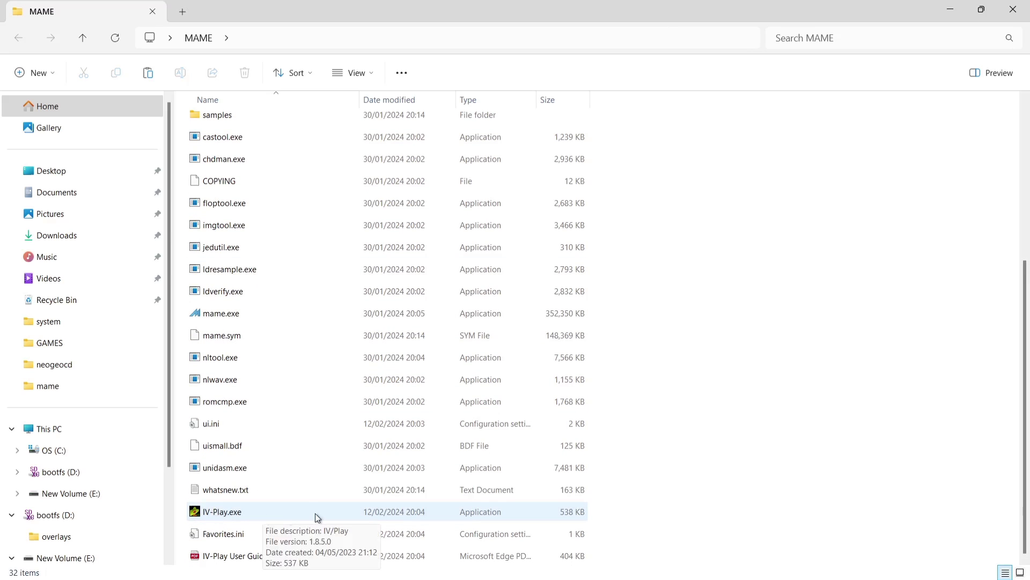
pyautogui.doubleClick(267, 512)
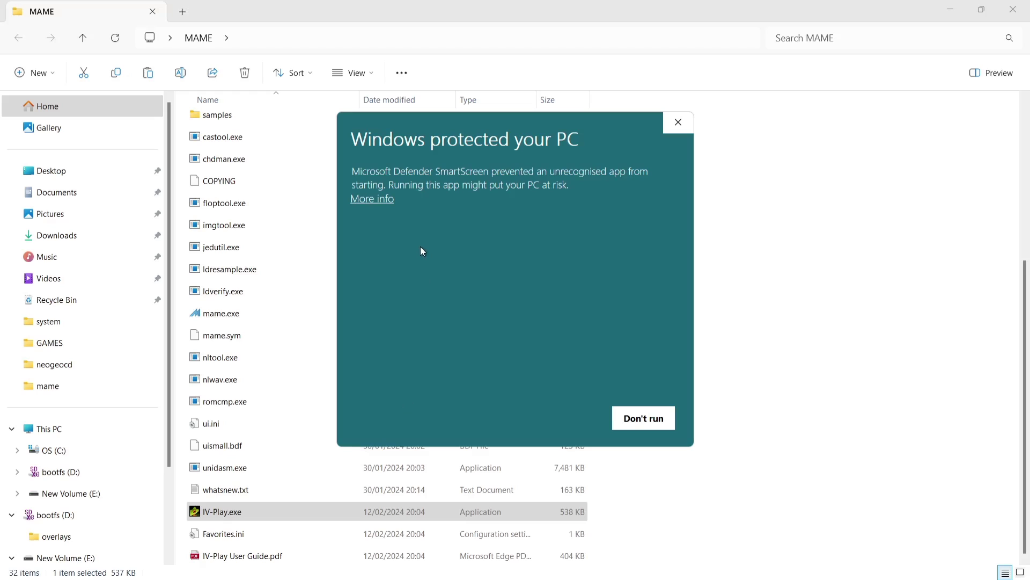
pyautogui.click(367, 200)
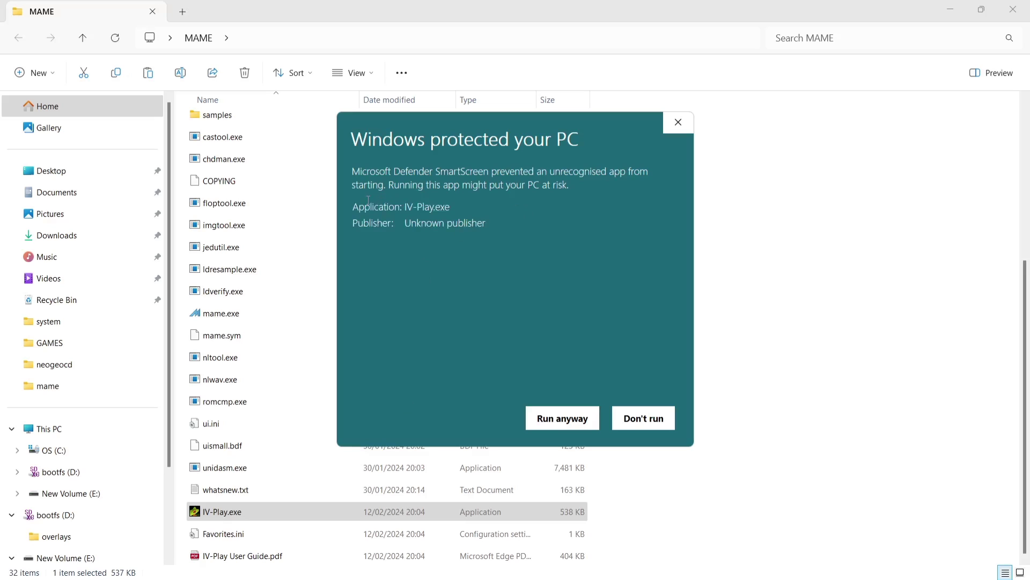
pyautogui.click(563, 419)
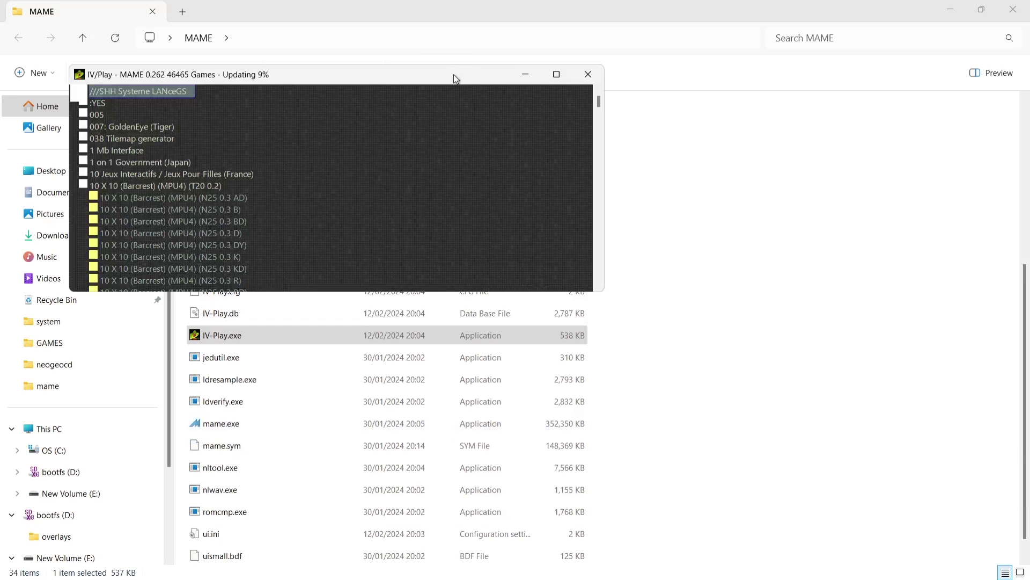
# Maximize the IV/Play window, let its game list update finish, and close it.
pyautogui.doubleClick(453, 74)
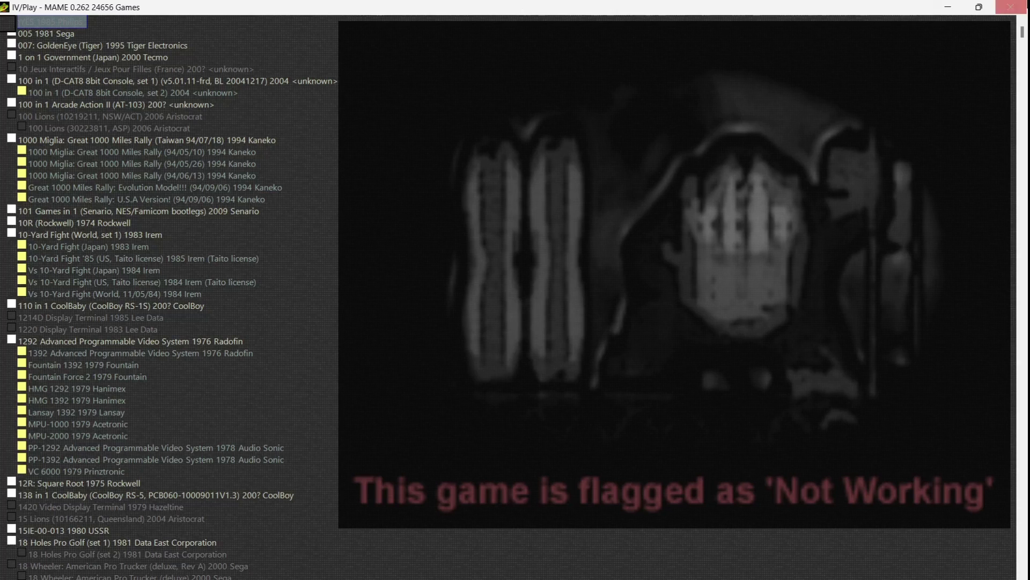
pyautogui.click(1011, 7)
pyautogui.click(884, 274)
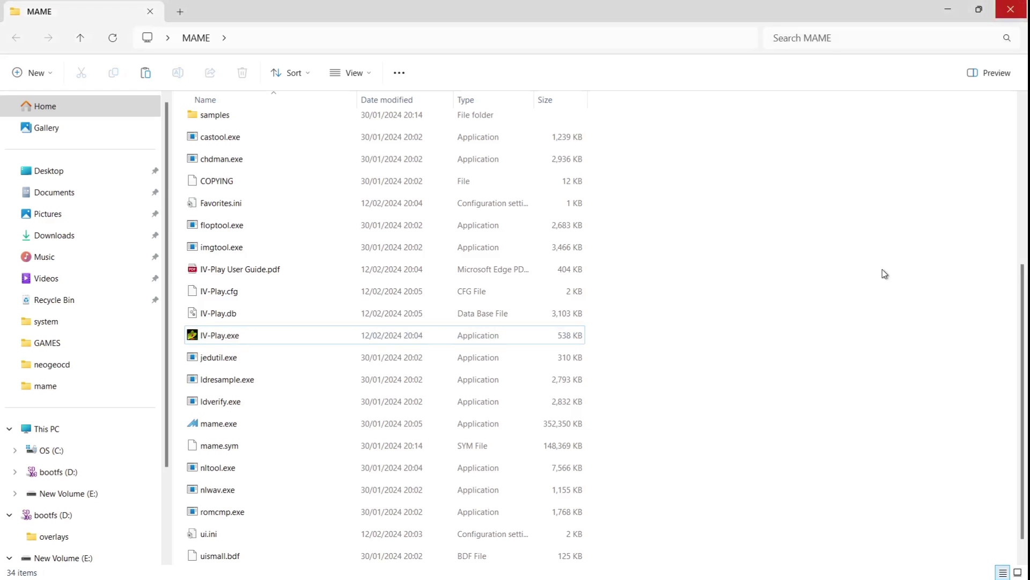
# Open the roms subfolder of MAME and the desktop roms folder, arranging both windows so each is visible.
pyautogui.click(1023, 218)
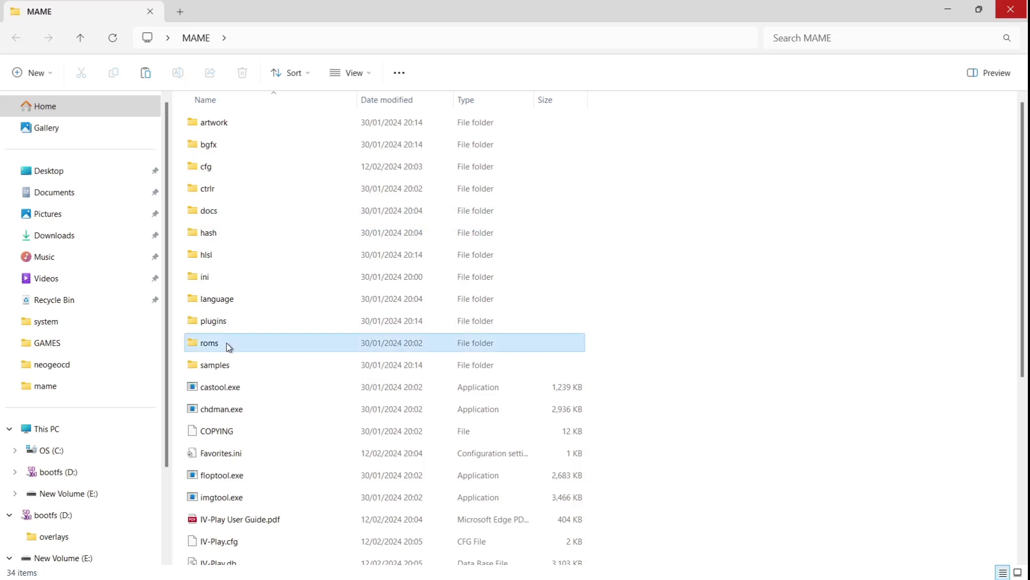
pyautogui.doubleClick(209, 342)
pyautogui.click(979, 9)
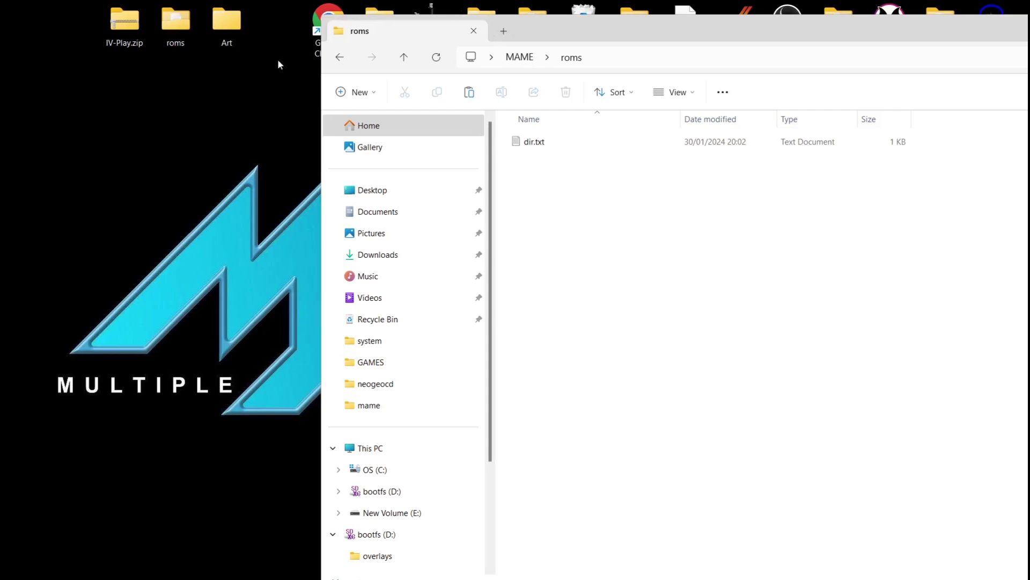
pyautogui.doubleClick(178, 32)
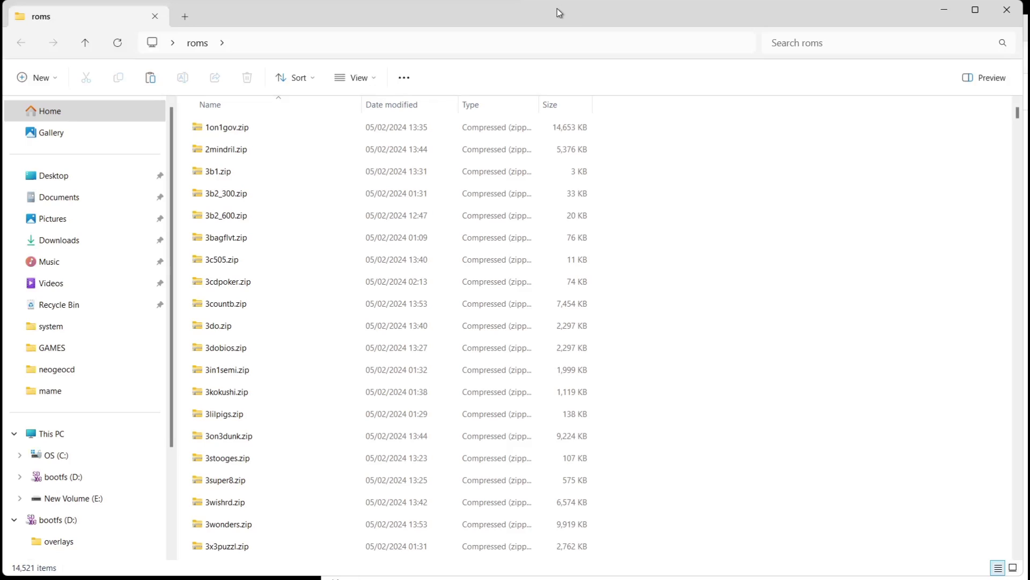
pyautogui.moveTo(557, 11); pyautogui.dragTo(536, 290)
# Move all the ROM zip files from the desktop roms folder into MAME's roms folder.
pyautogui.click(243, 430)
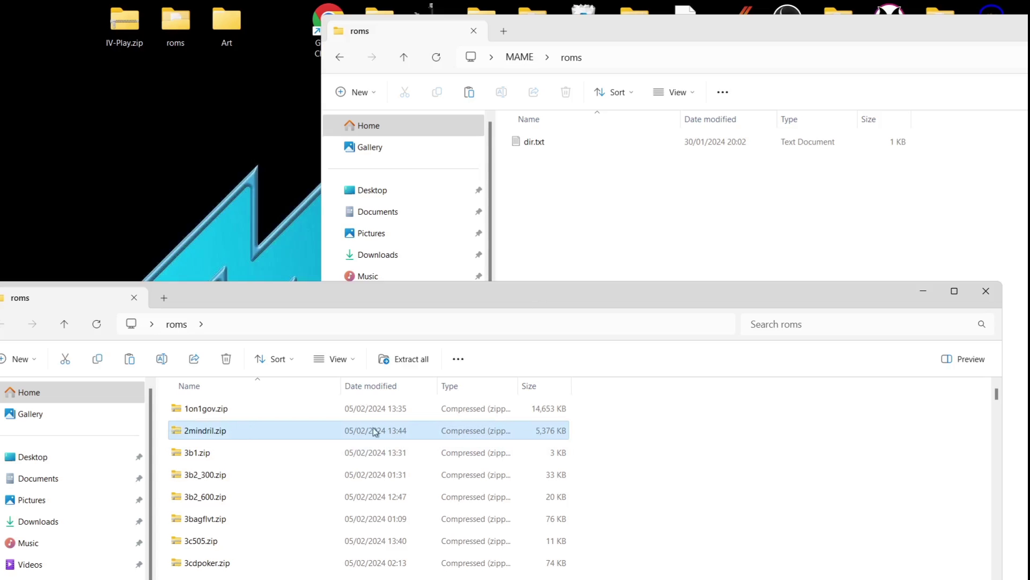
pyautogui.hotkey('ctrl', 'a')
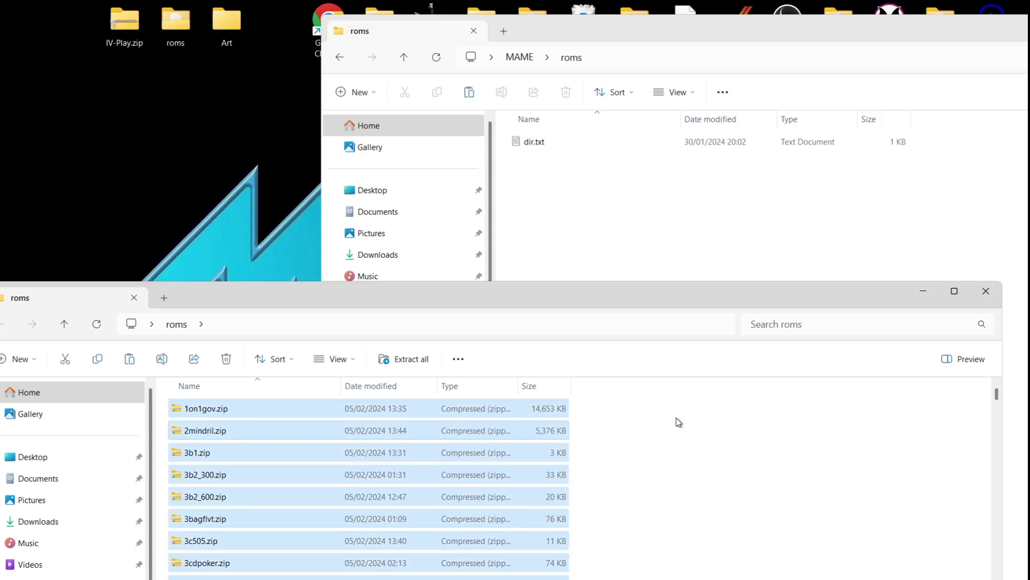
pyautogui.moveTo(207, 407); pyautogui.dragTo(603, 232)
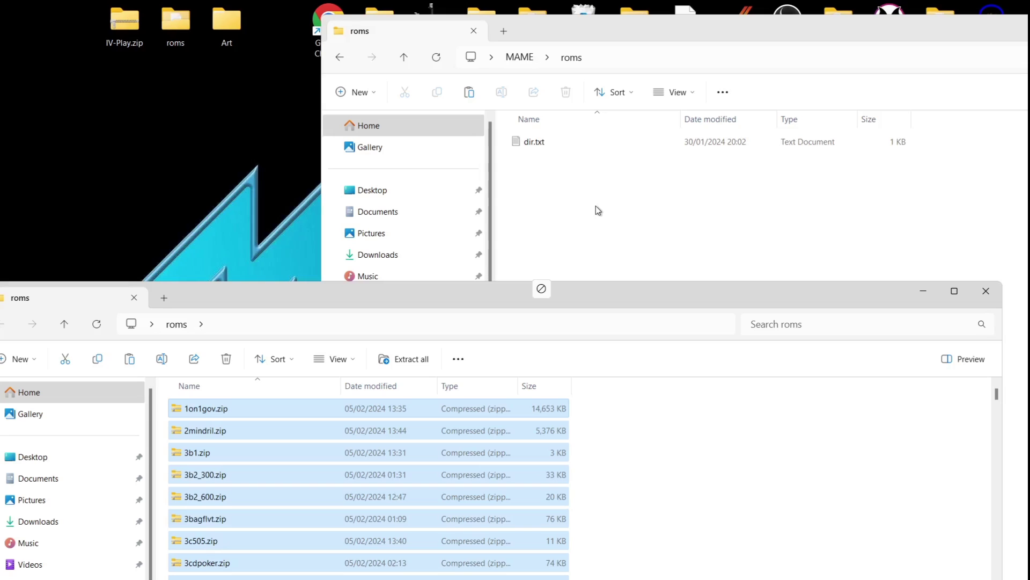
pyautogui.moveTo(596, 205); pyautogui.dragTo(596, 205)
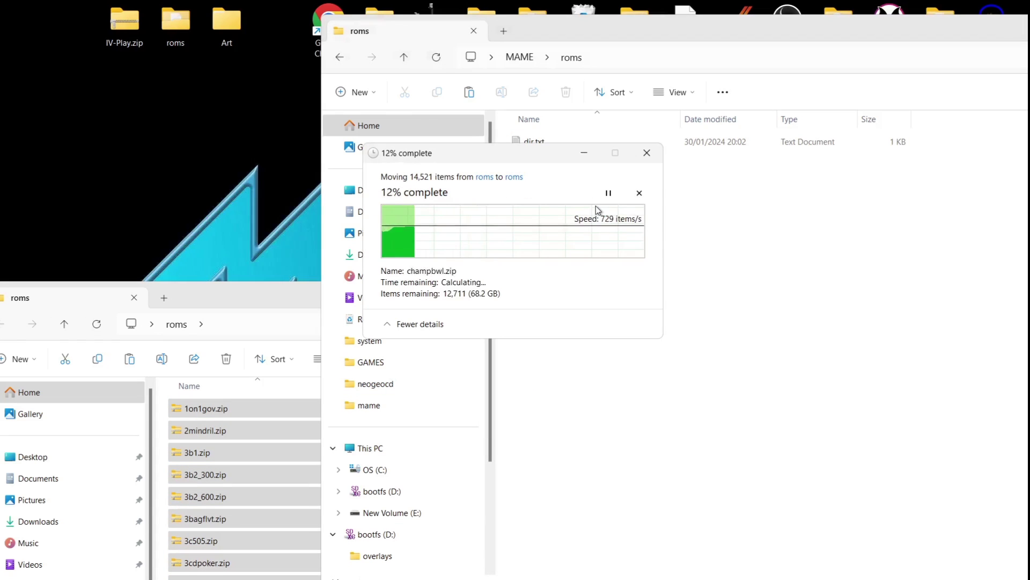
pyautogui.click(531, 253)
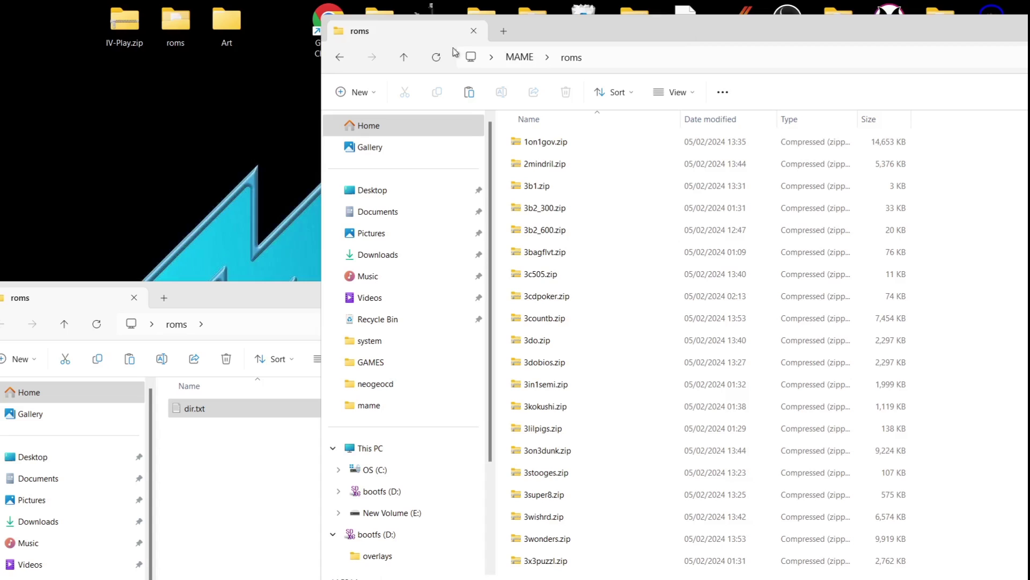
# Return to the maximized MAME folder and open ui.ini in a maximized Notepad window.
pyautogui.click(339, 57)
pyautogui.doubleClick(633, 34)
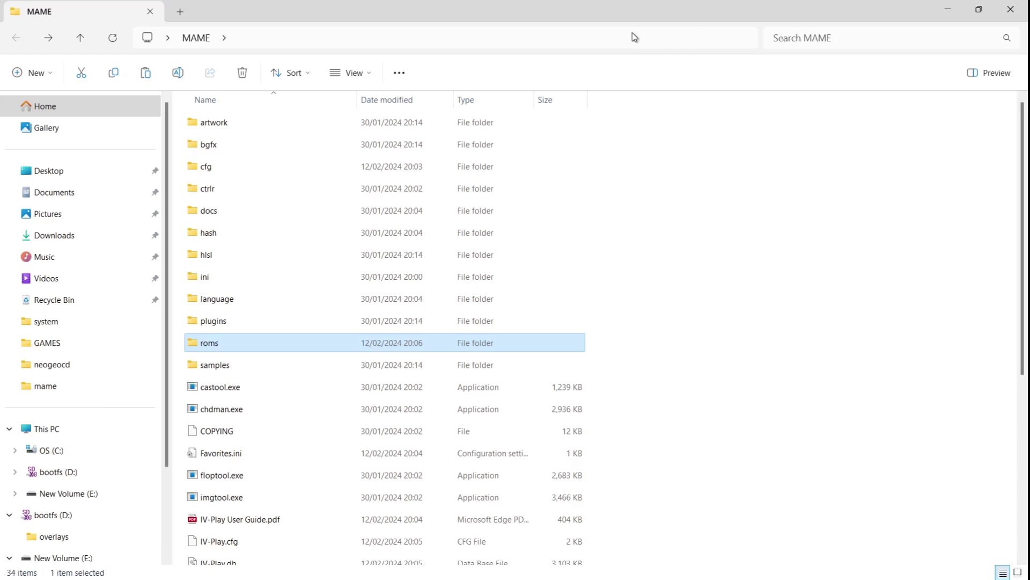
pyautogui.moveTo(231, 124)
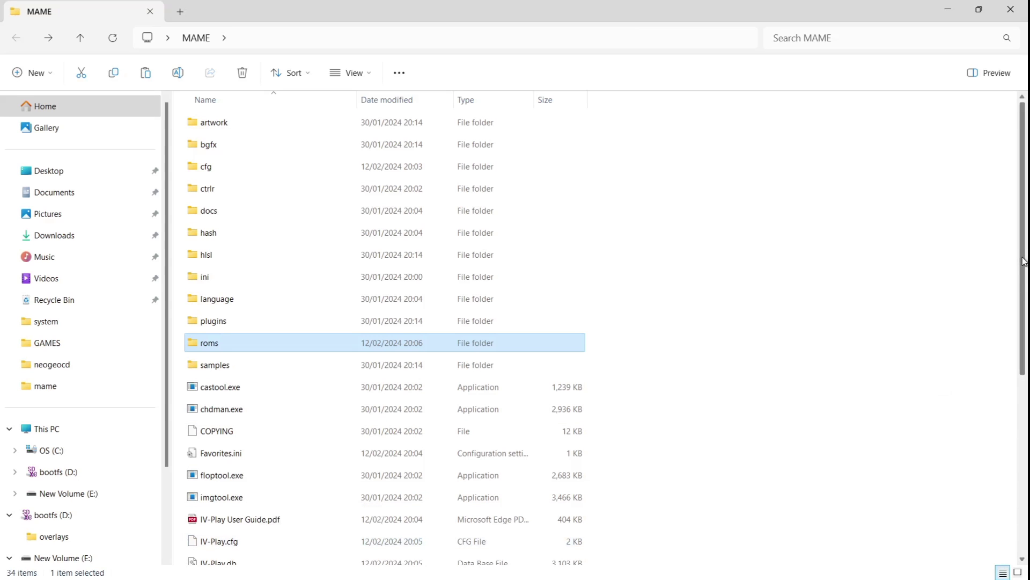
pyautogui.moveTo(1024, 261); pyautogui.dragTo(1025, 439)
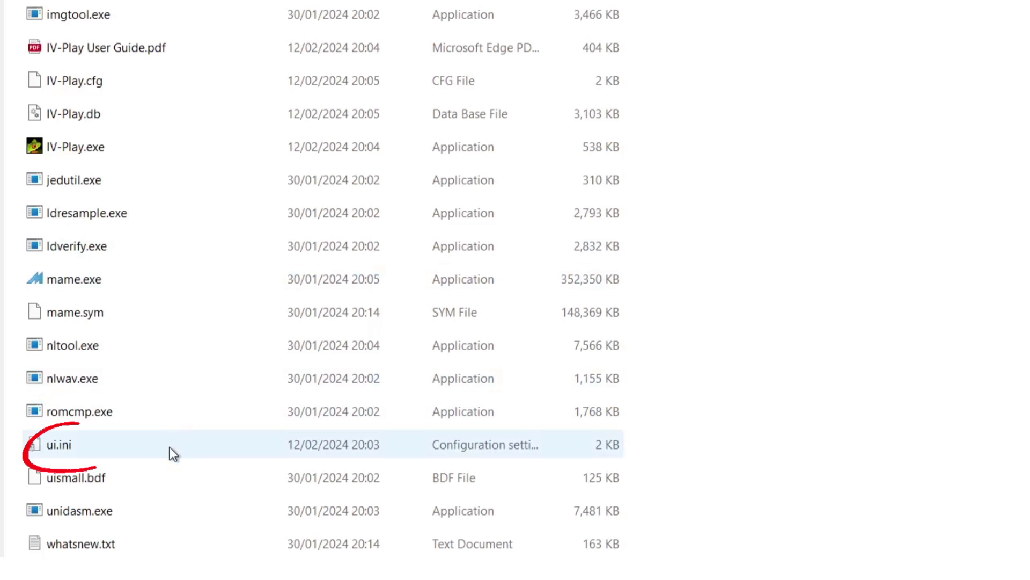
pyautogui.click(169, 447)
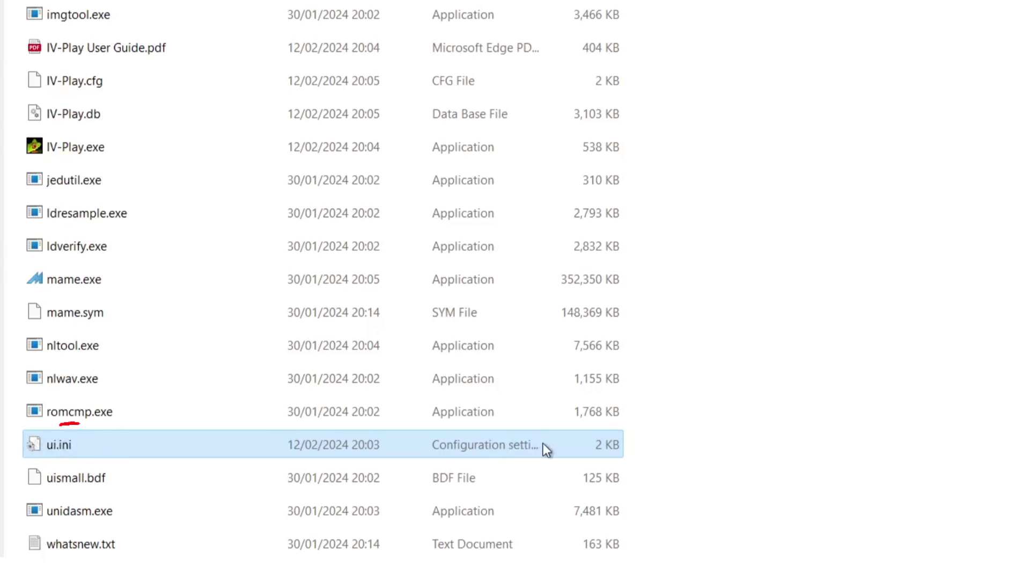
pyautogui.rightClick(50, 445)
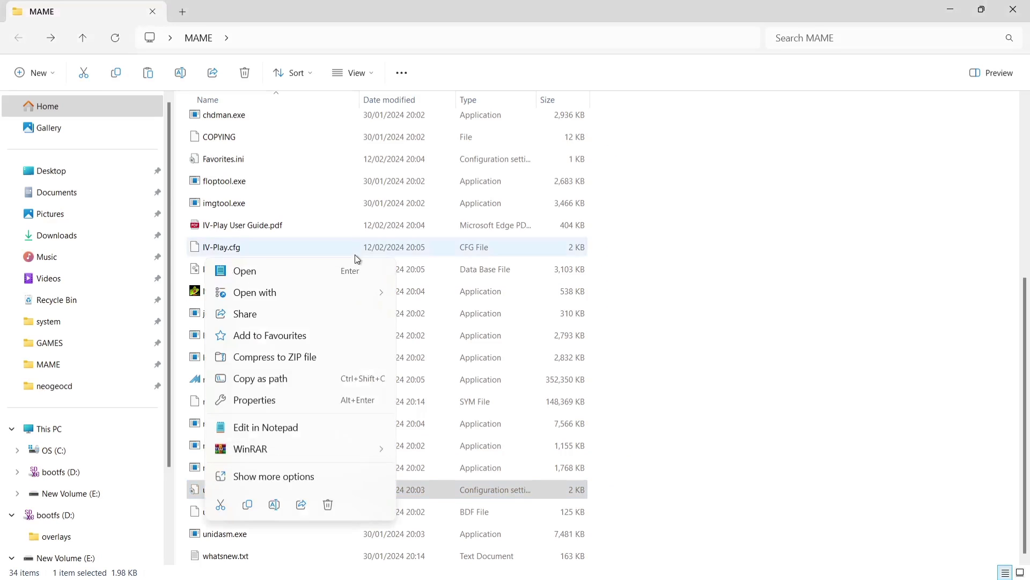
pyautogui.moveTo(353, 298)
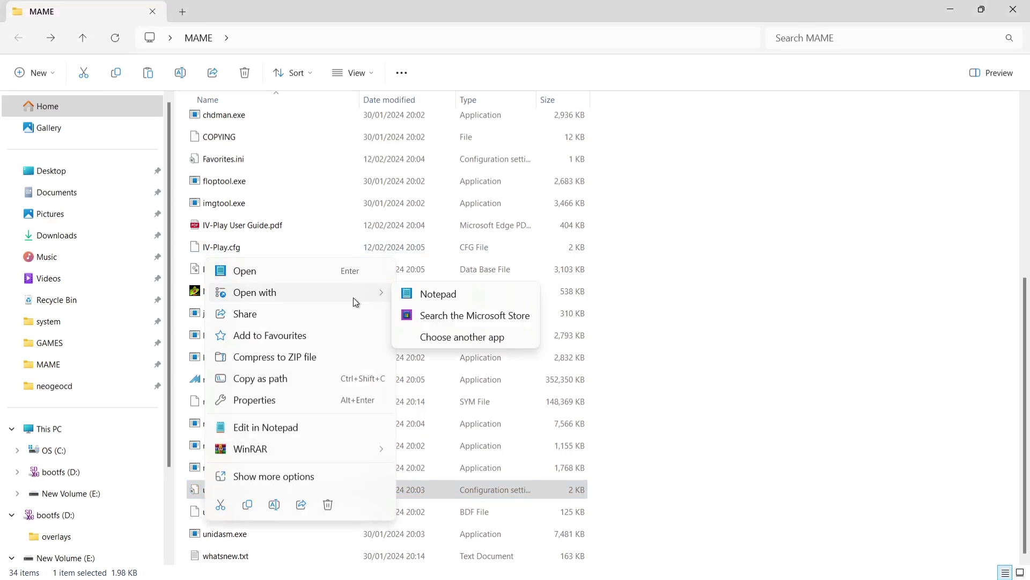
pyautogui.click(424, 296)
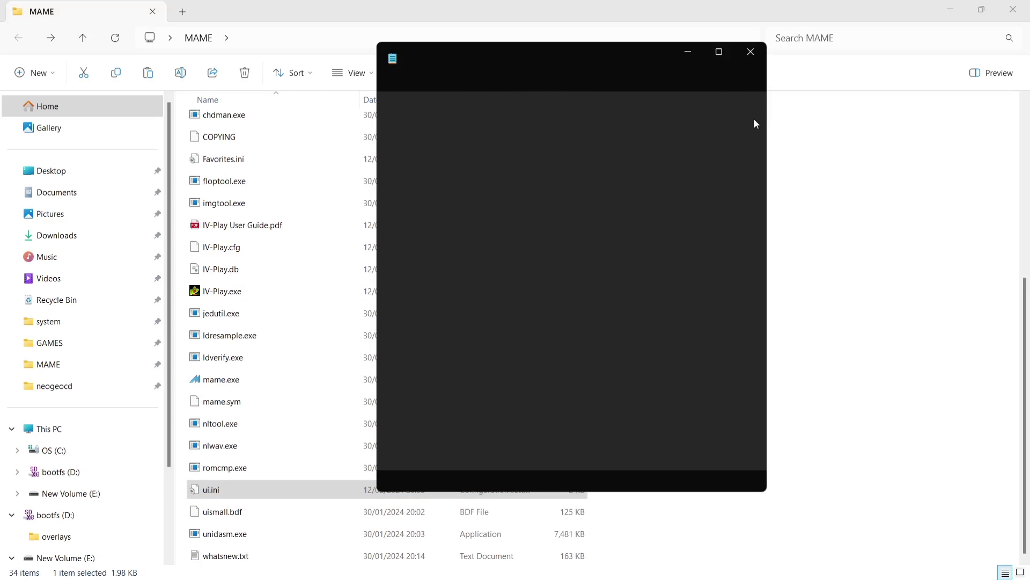
pyautogui.click(724, 55)
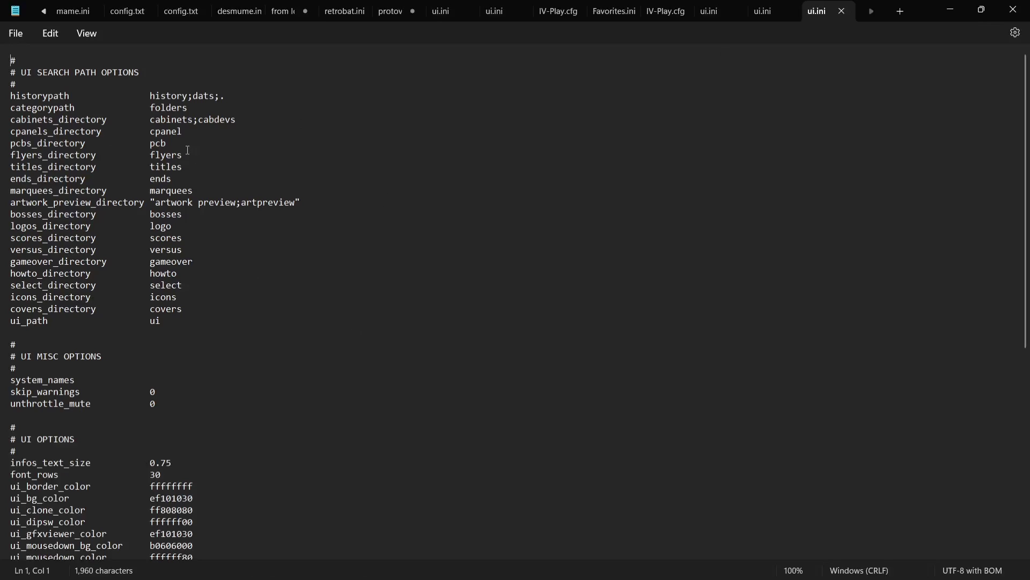
# Examine the artwork directory names listed under UI SEARCH PATH OPTIONS in ui.ini.
pyautogui.moveTo(212, 323); pyautogui.dragTo(192, 160)
pyautogui.click(215, 278)
pyautogui.tripleClick(188, 308)
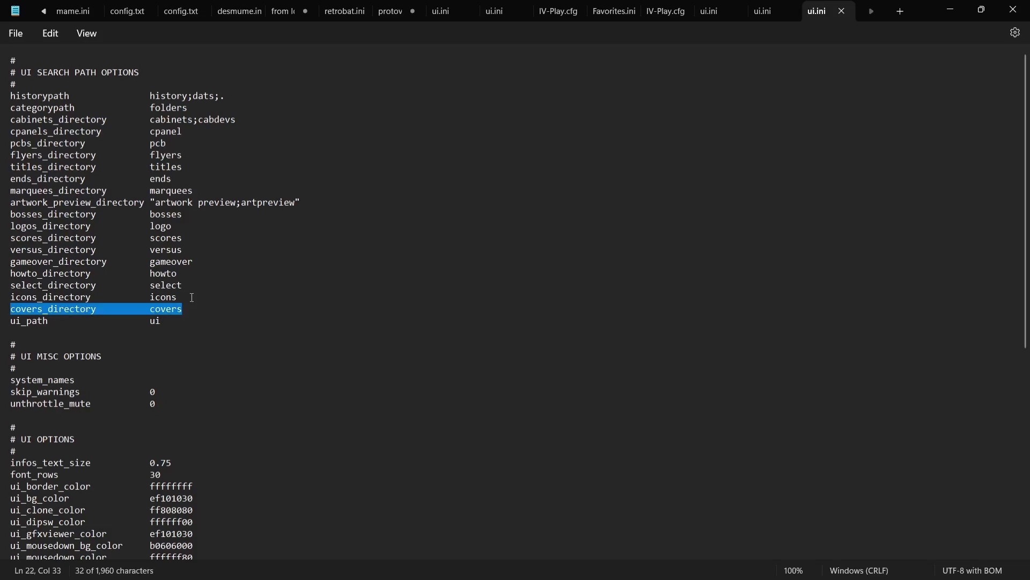
pyautogui.click(192, 297)
pyautogui.click(194, 283)
pyautogui.click(191, 274)
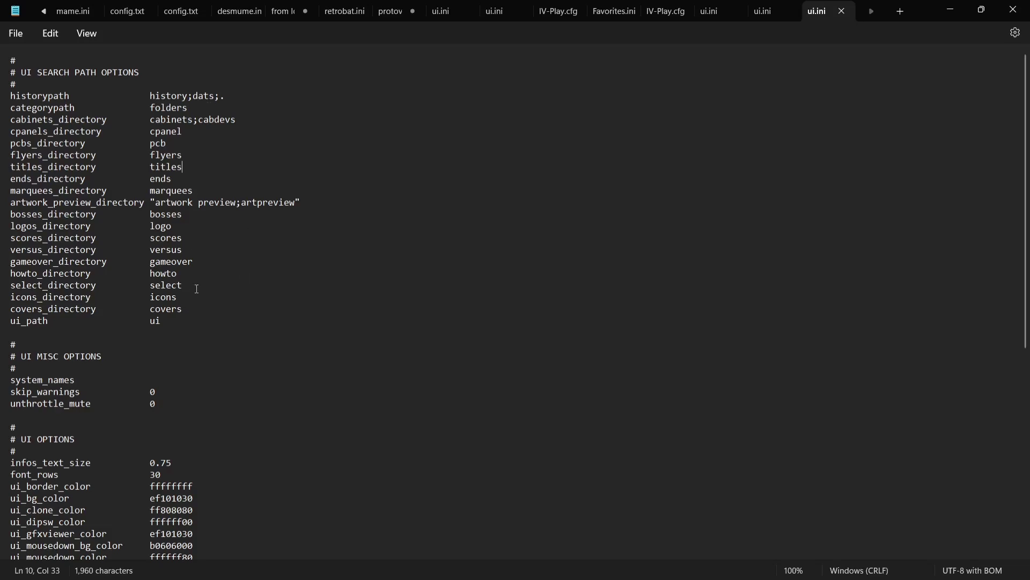
# Restore the Notepad window to a smaller size and place it beside the MAME folder's file list.
pyautogui.doubleClick(929, 5)
pyautogui.moveTo(689, 53); pyautogui.dragTo(1029, 83)
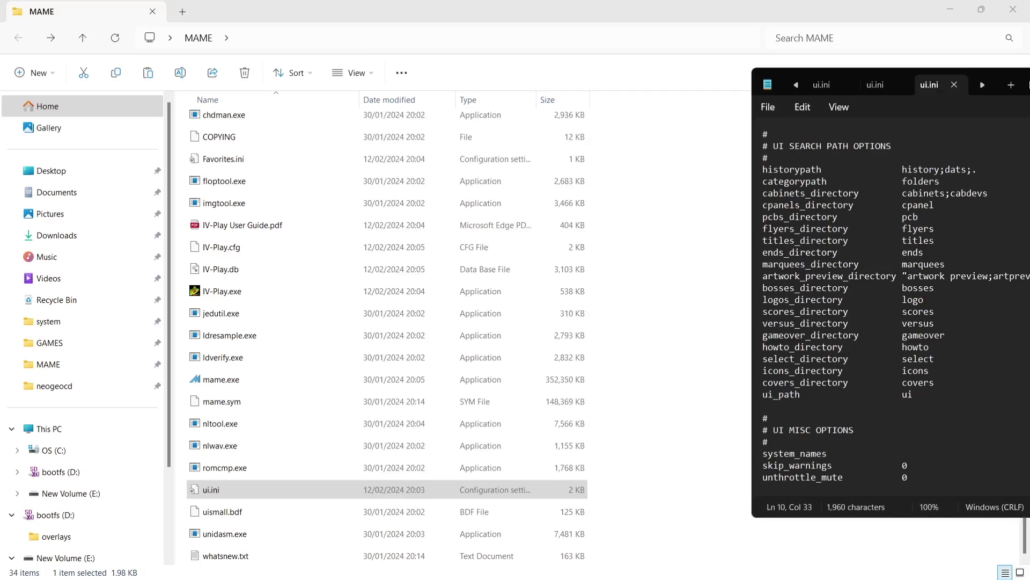
# Restore the maximized MAME folder window and narrow it so the ui.ini directory names stay readable beside it.
pyautogui.doubleClick(675, 4)
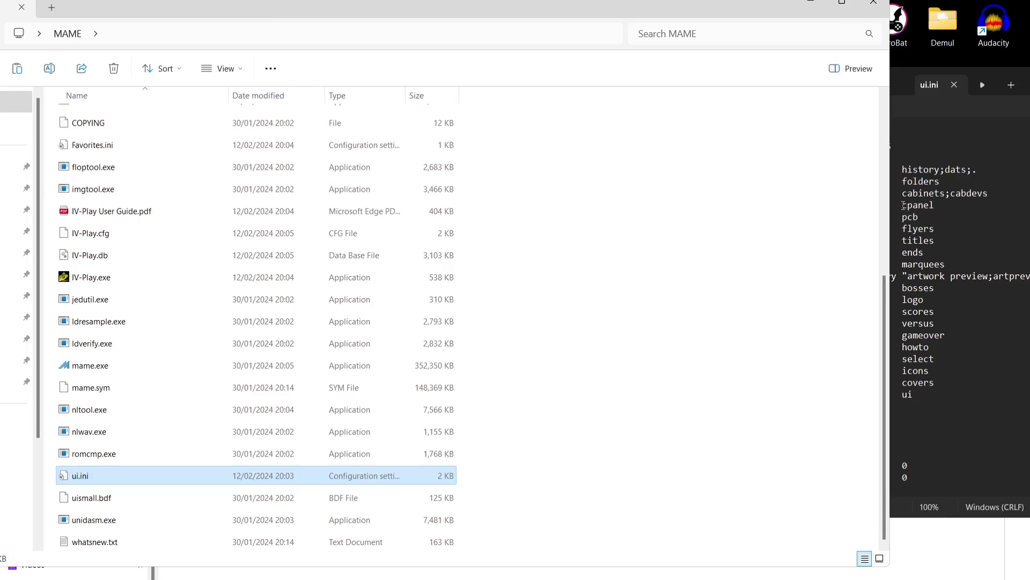
pyautogui.moveTo(890, 258); pyautogui.dragTo(553, 271)
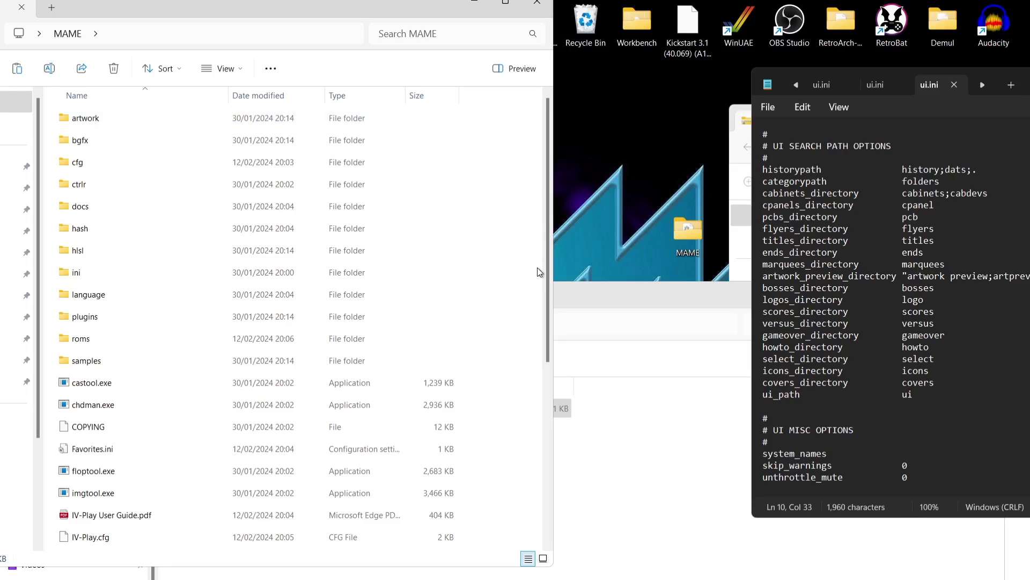
pyautogui.rightClick(503, 269)
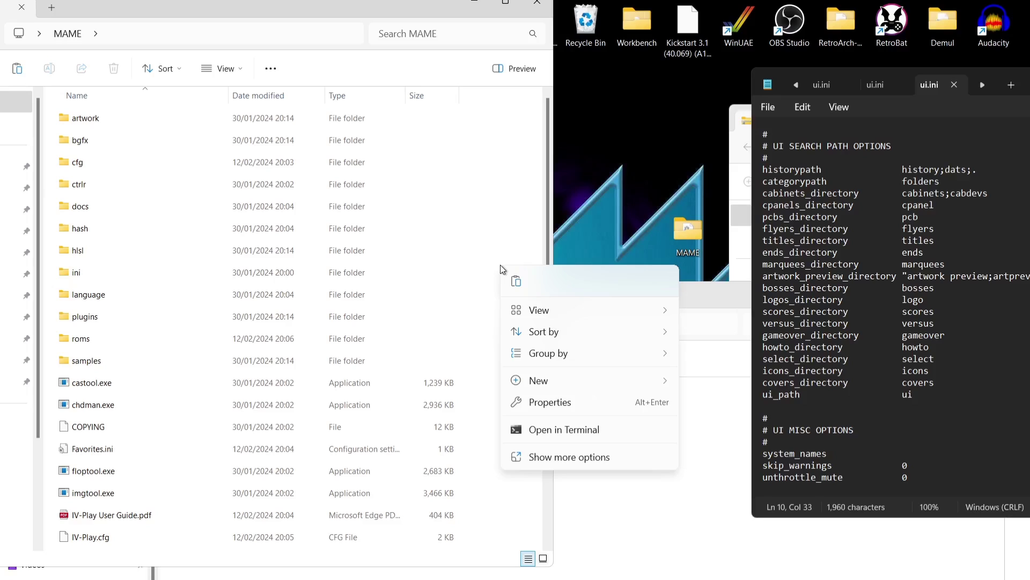
pyautogui.click(98, 115)
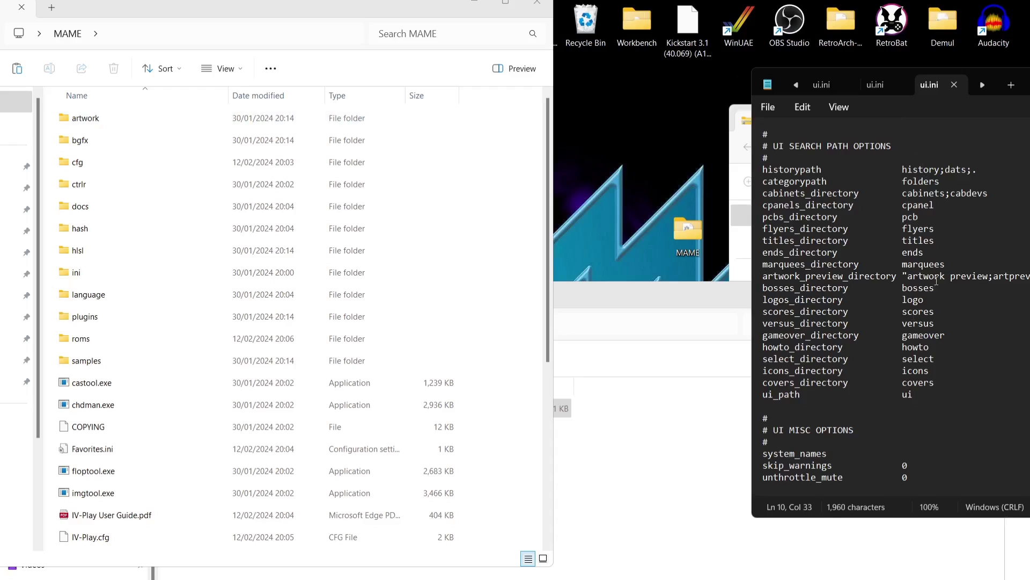
pyautogui.moveTo(937, 280); pyautogui.dragTo(920, 284)
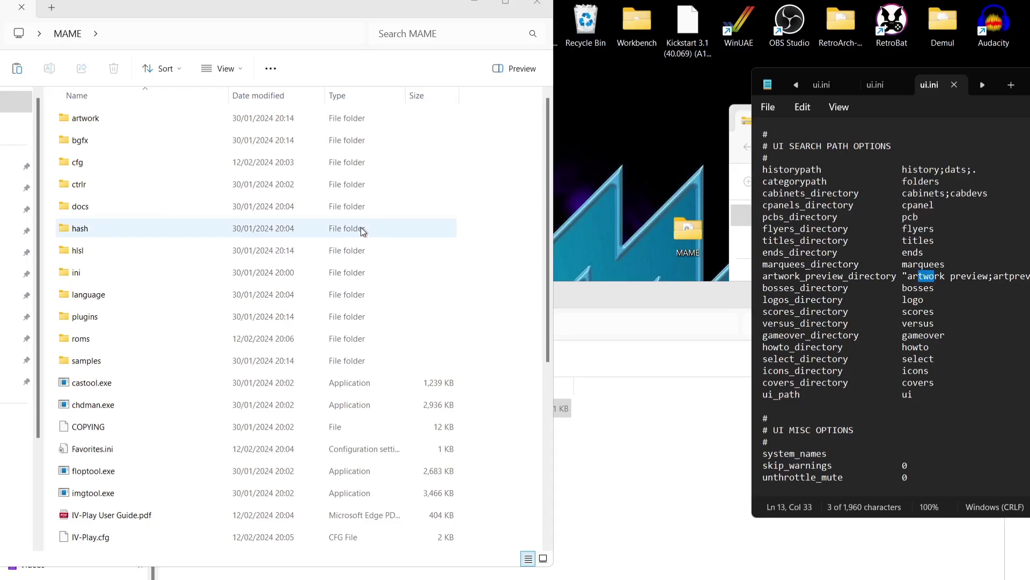
# Create a new folder named icons inside the MAME folder.
pyautogui.click(507, 306)
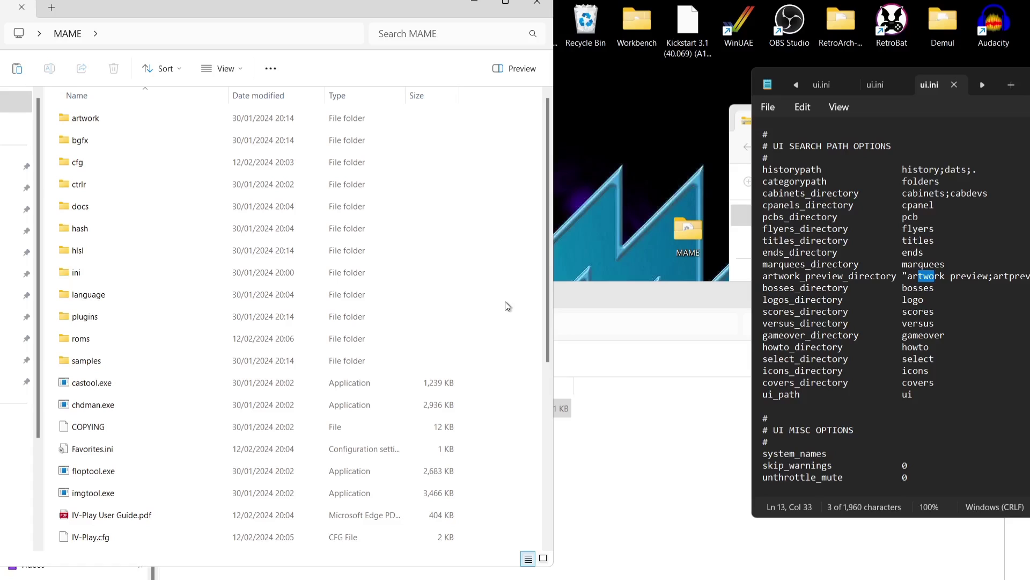
pyautogui.rightClick(506, 306)
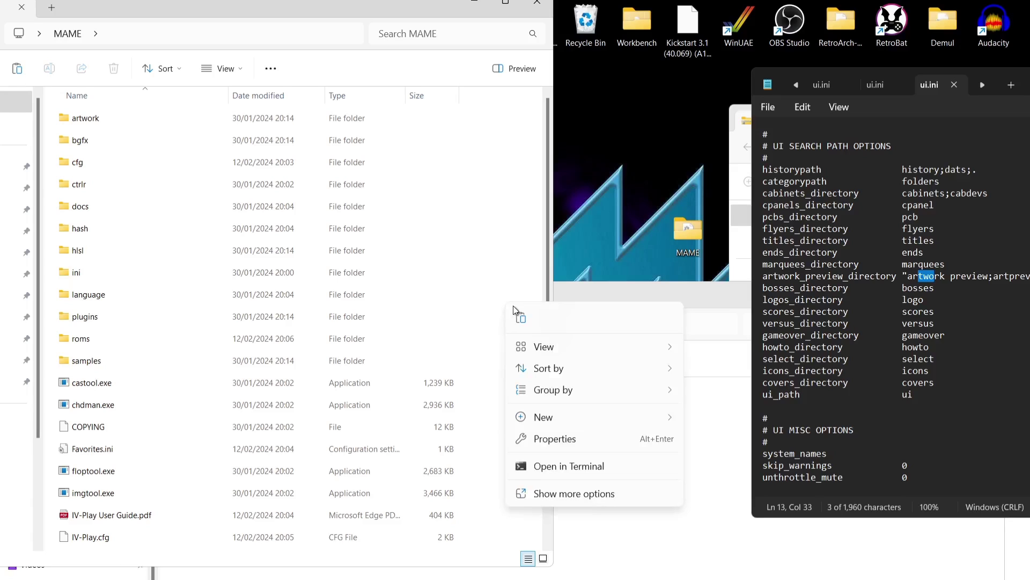
pyautogui.moveTo(571, 420)
pyautogui.click(746, 418)
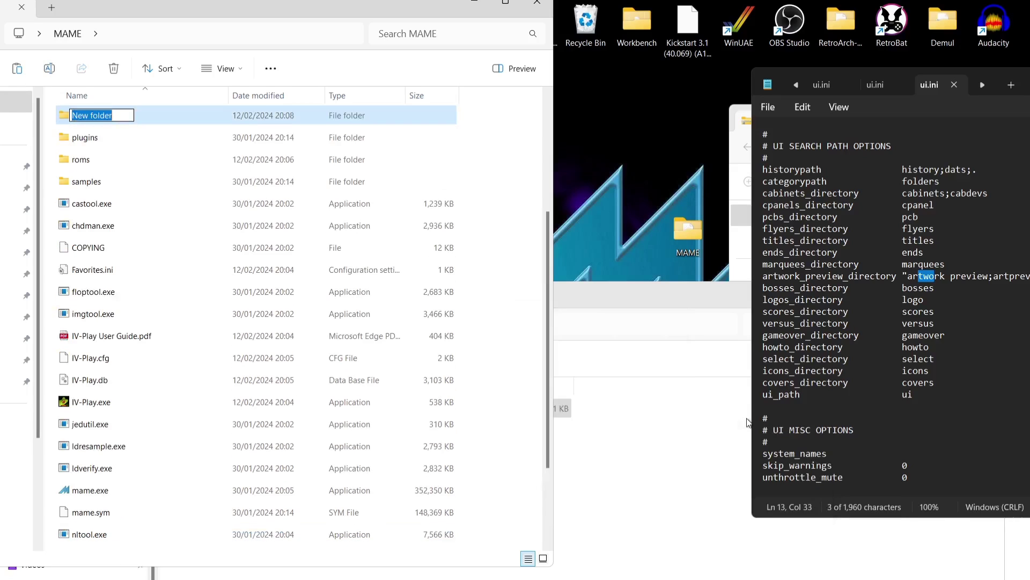
pyautogui.write('icons')
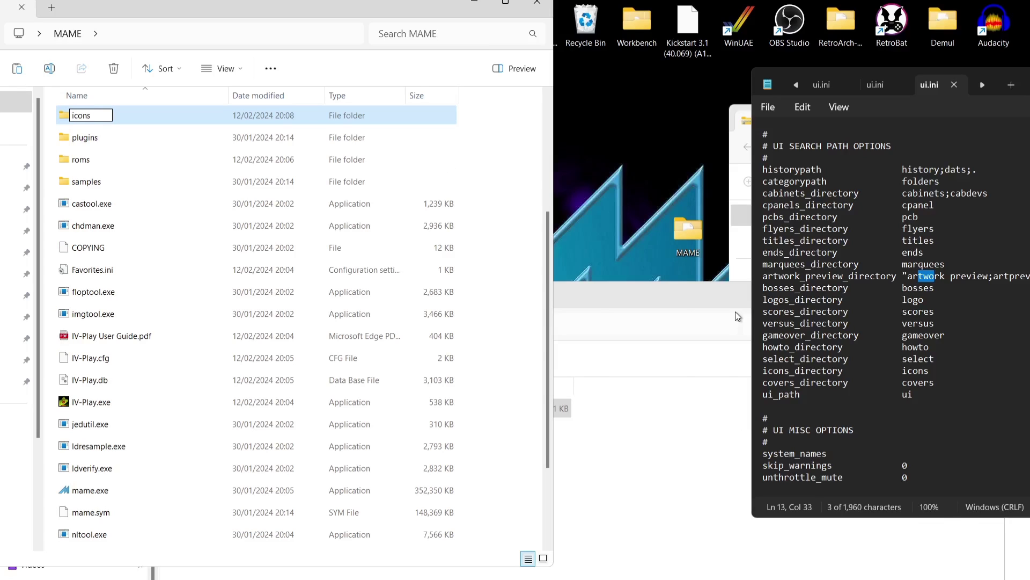
pyautogui.press('Return')
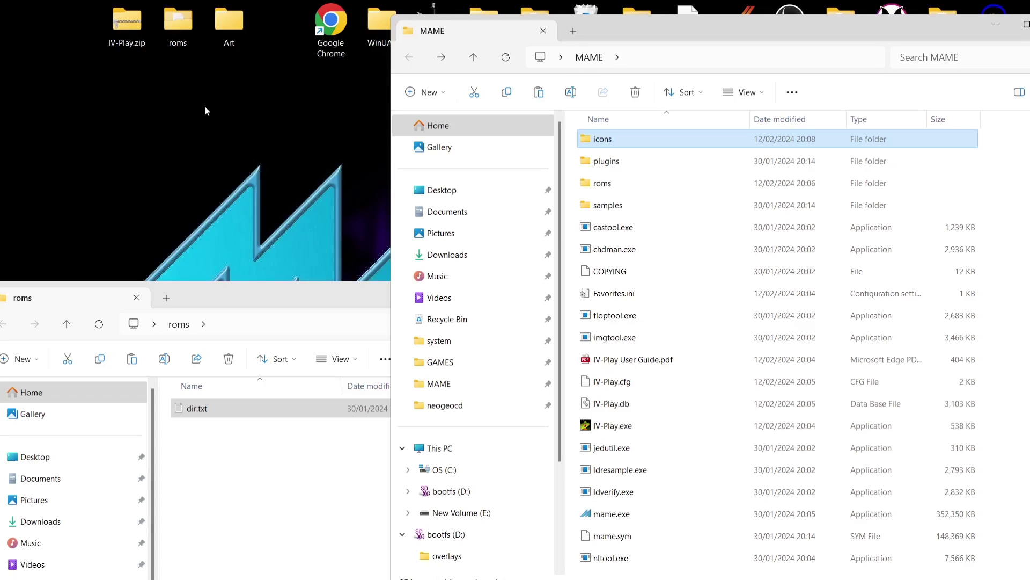
# Open Icons.zip from the desktop Art folder and arrange its window beside the MAME folder window.
pyautogui.doubleClick(229, 21)
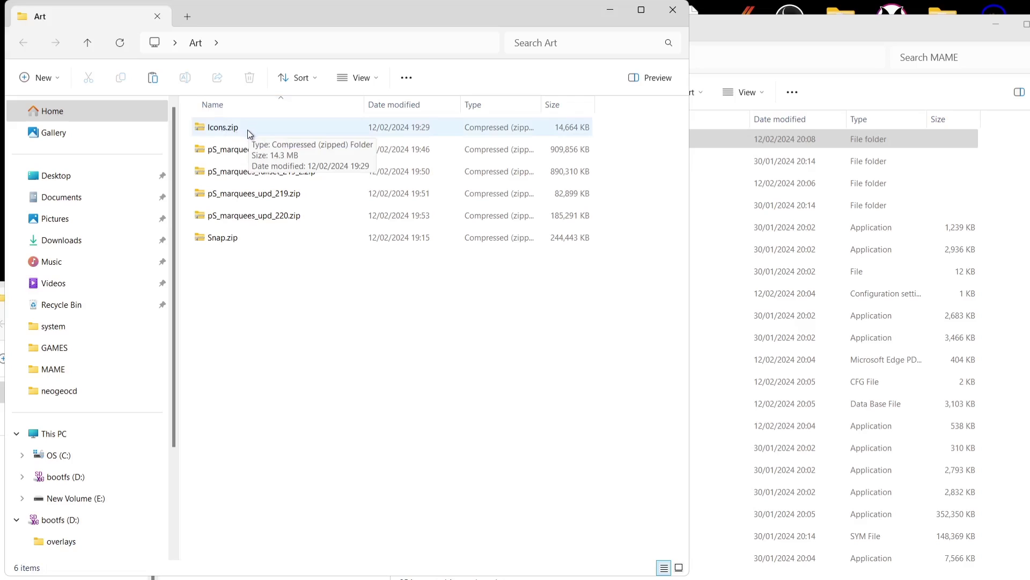
pyautogui.doubleClick(230, 128)
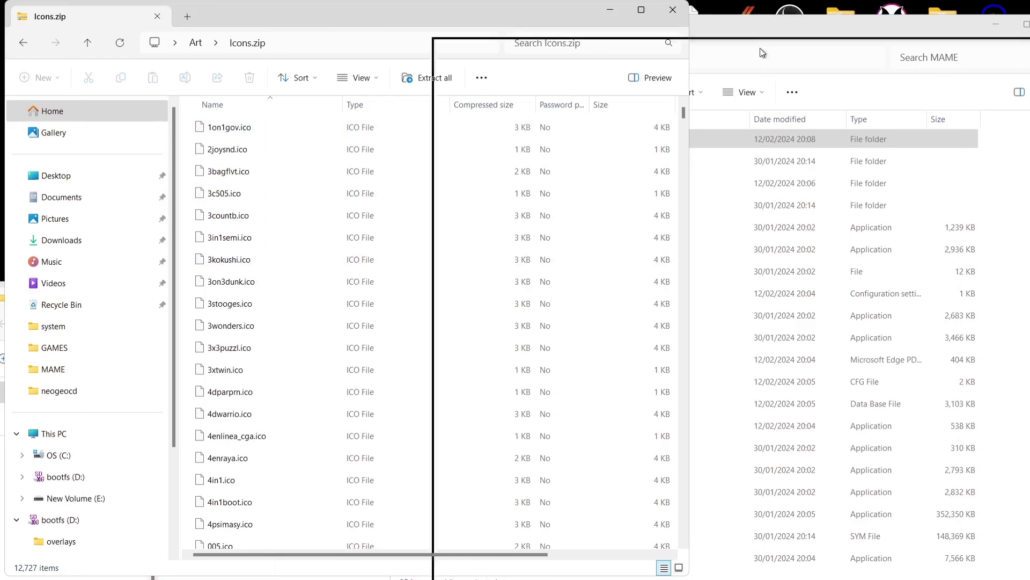
pyautogui.moveTo(334, 7); pyautogui.dragTo(1029, 20)
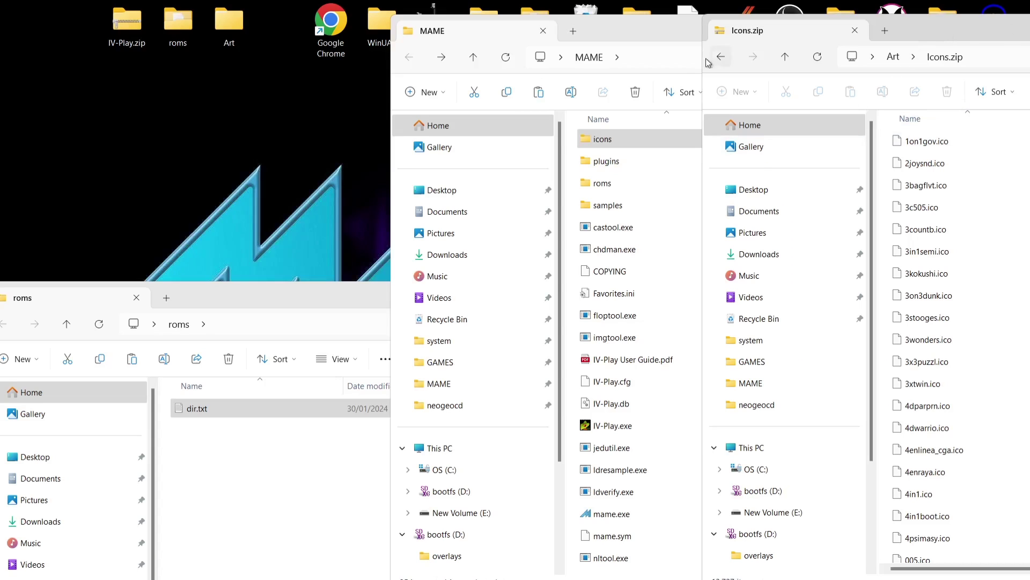
pyautogui.moveTo(674, 32); pyautogui.dragTo(262, 29)
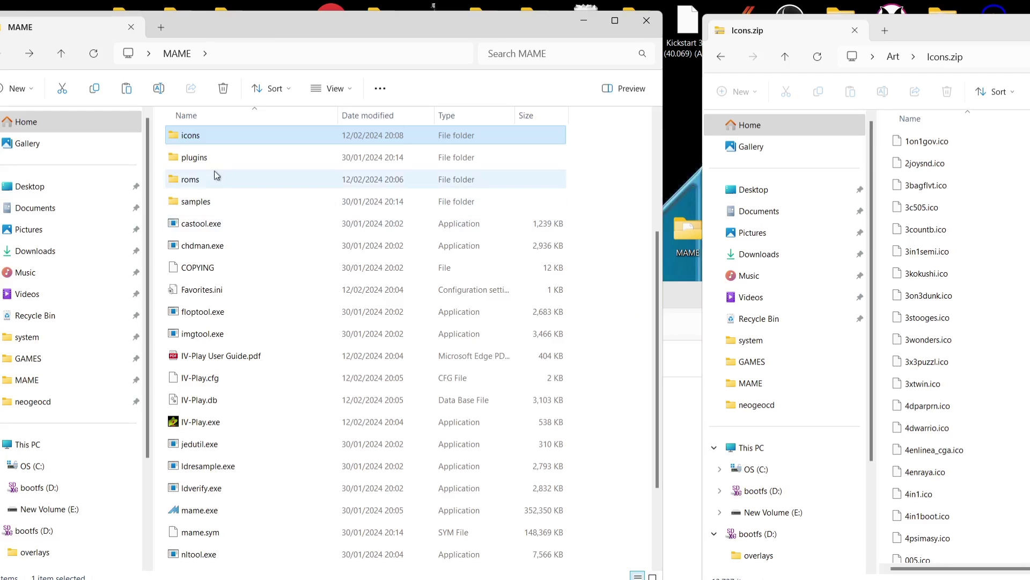
# Copy all the icon files from Icons.zip into MAME's icons folder.
pyautogui.doubleClick(208, 135)
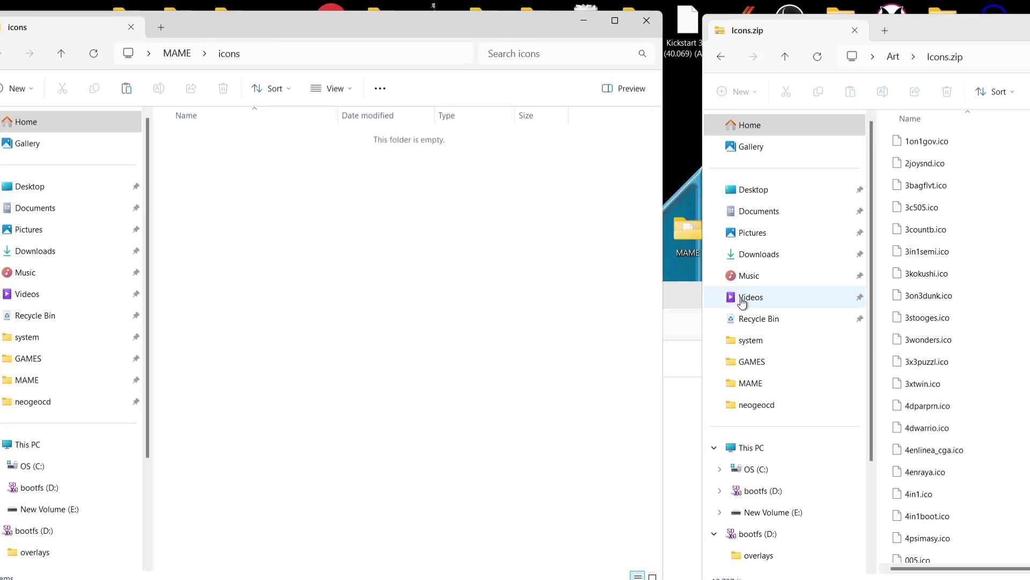
pyautogui.click(930, 185)
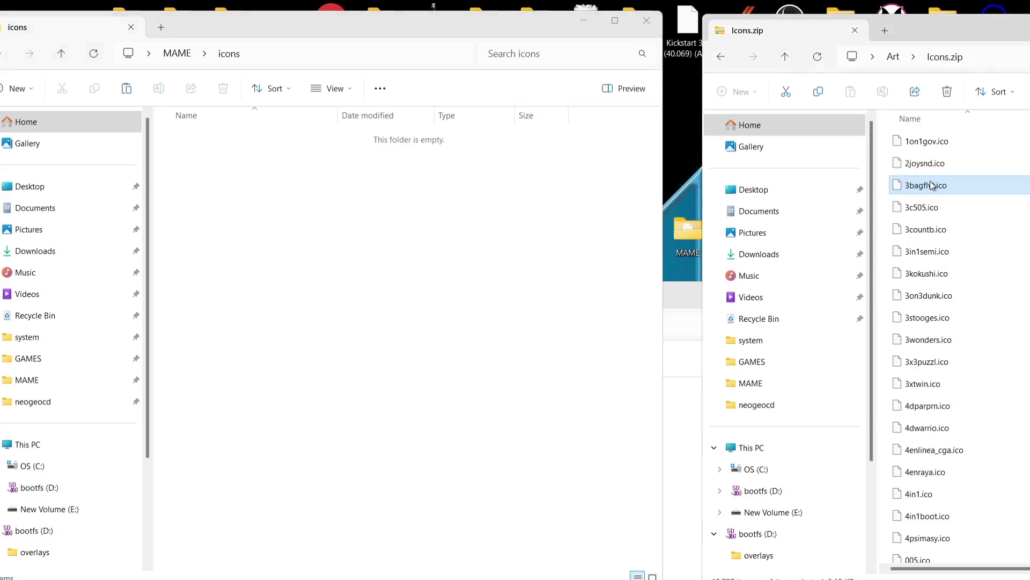
pyautogui.hotkey('ctrl', 'a')
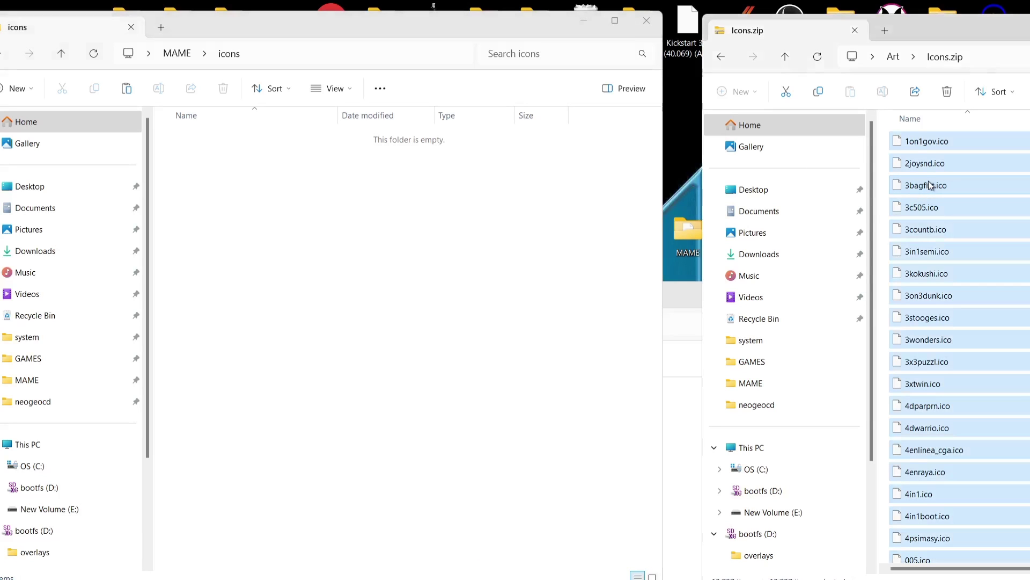
pyautogui.moveTo(931, 186); pyautogui.dragTo(441, 271)
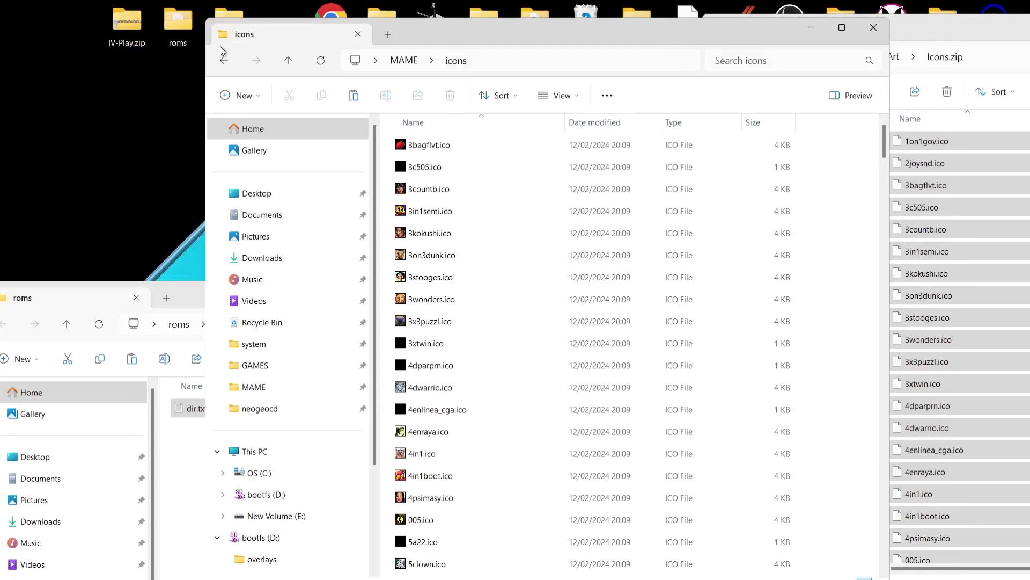
# Open MAME's artwork folder and move its window clear of the desktop Art folder.
pyautogui.click(222, 55)
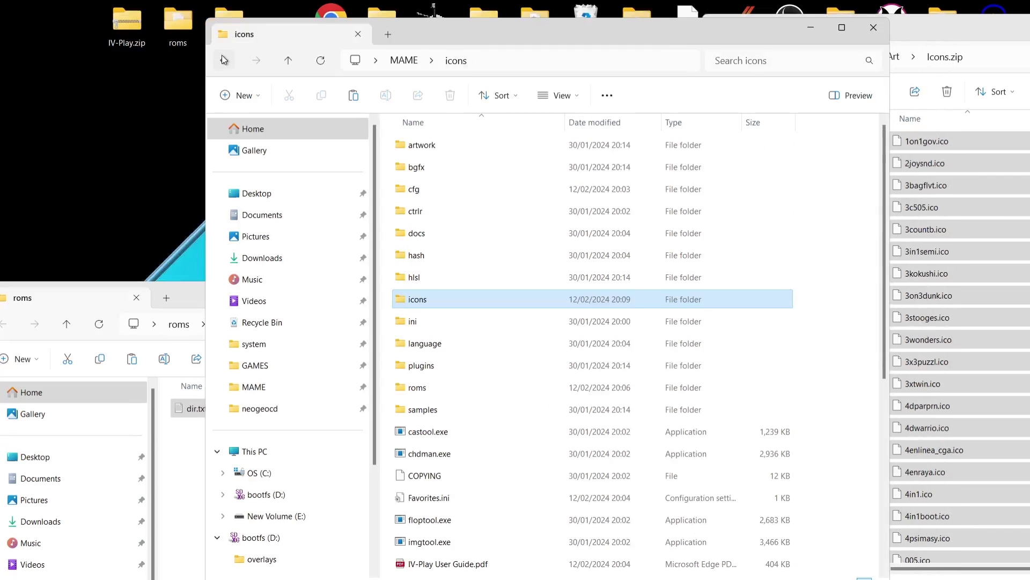
pyautogui.doubleClick(451, 150)
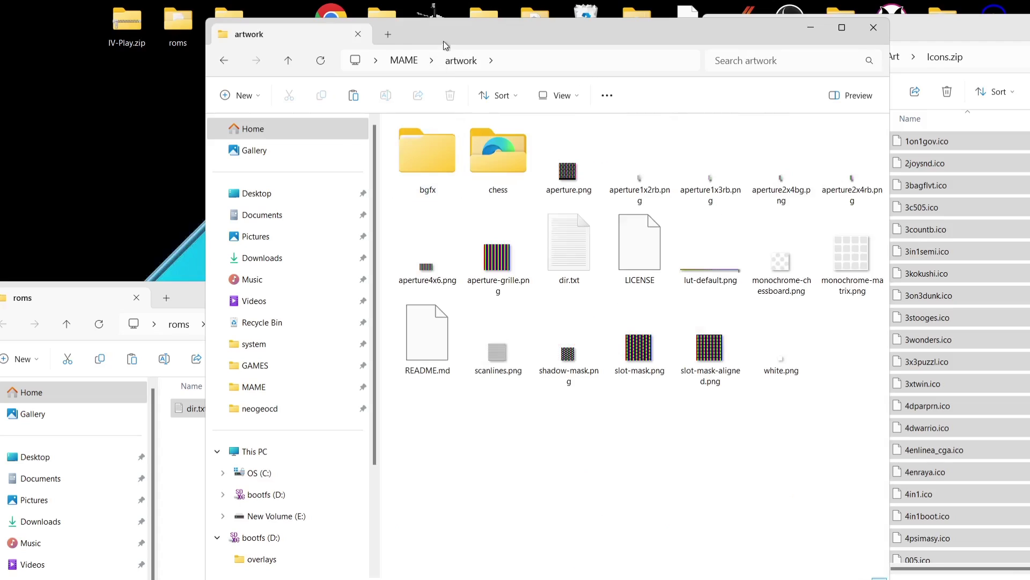
pyautogui.moveTo(444, 42); pyautogui.dragTo(580, 33)
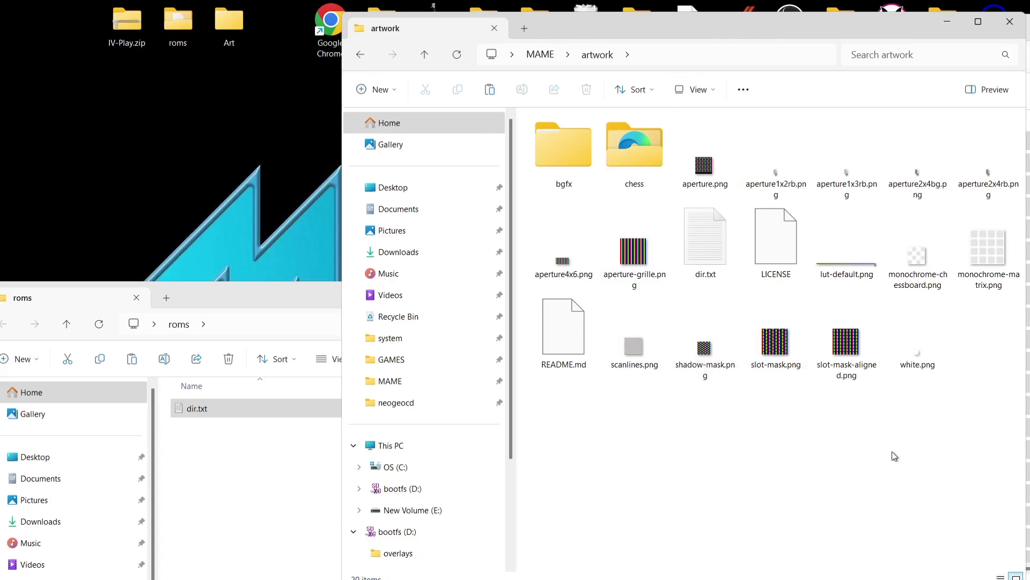
# Open Snap.zip from the desktop Art folder and copy all its PNG images into MAME's artwork folder.
pyautogui.doubleClick(226, 27)
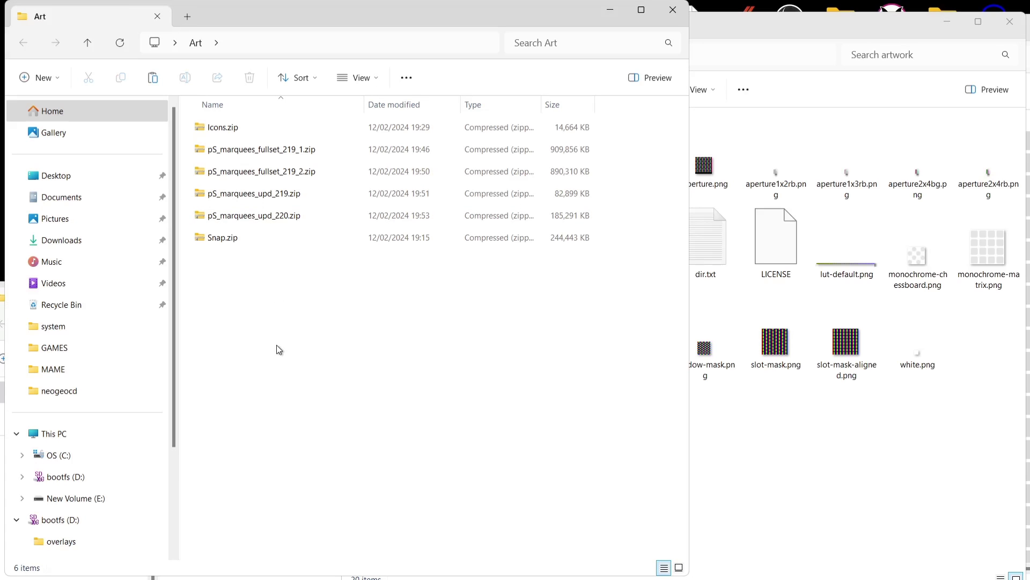
pyautogui.click(233, 237)
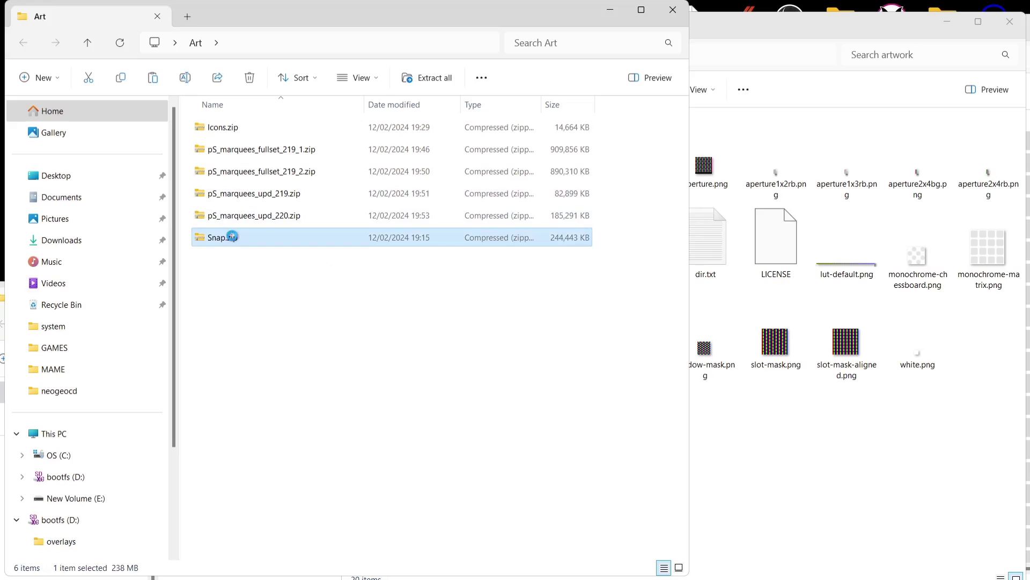
pyautogui.doubleClick(233, 237)
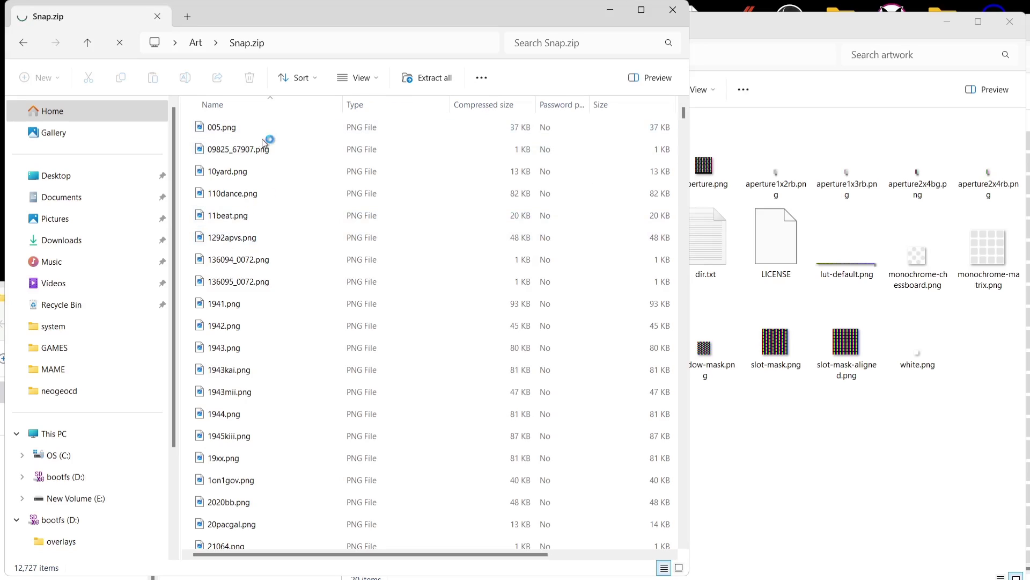
pyautogui.click(227, 130)
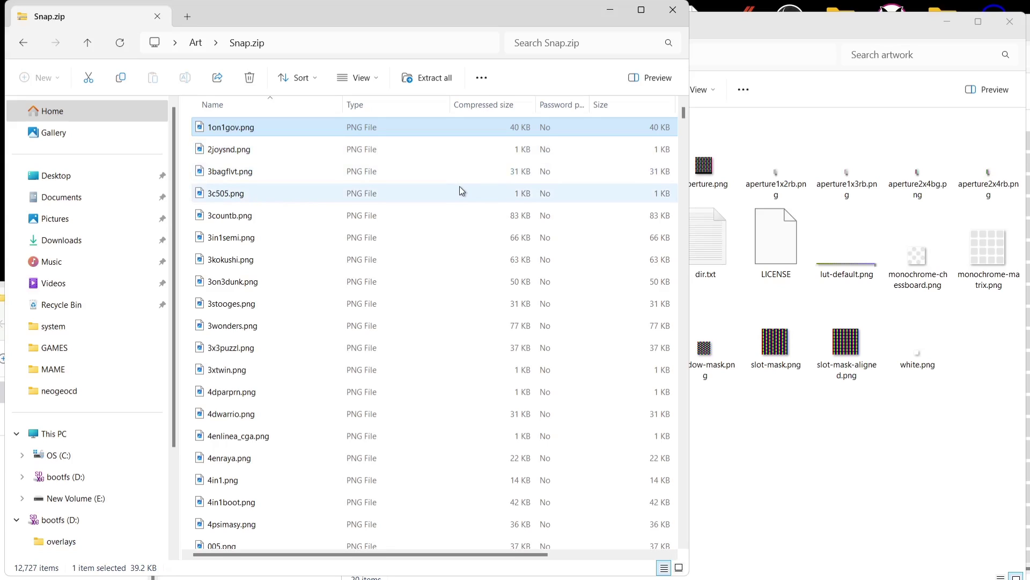
pyautogui.hotkey('ctrl', 'a')
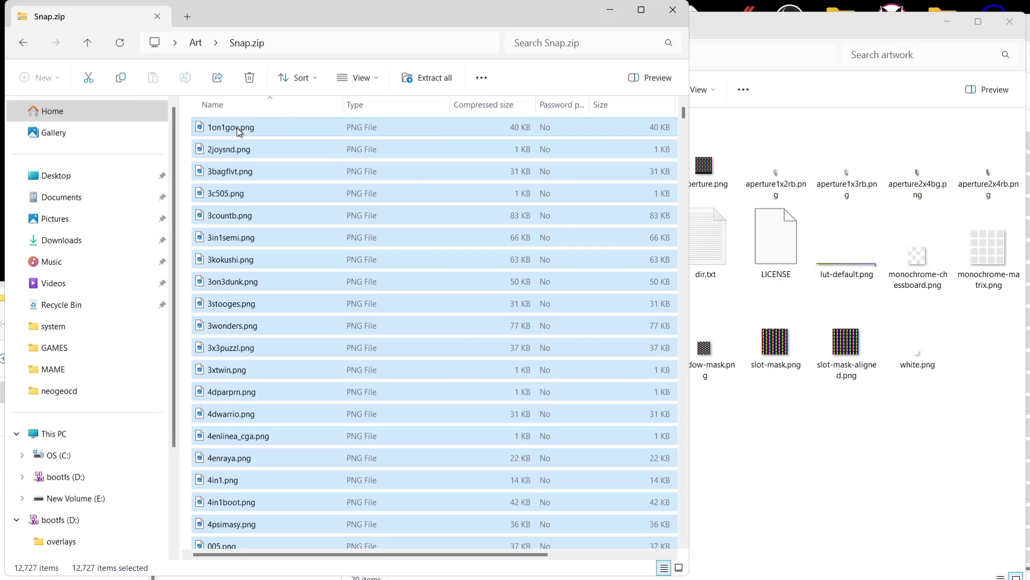
pyautogui.moveTo(237, 127); pyautogui.dragTo(804, 460)
pyautogui.click(804, 461)
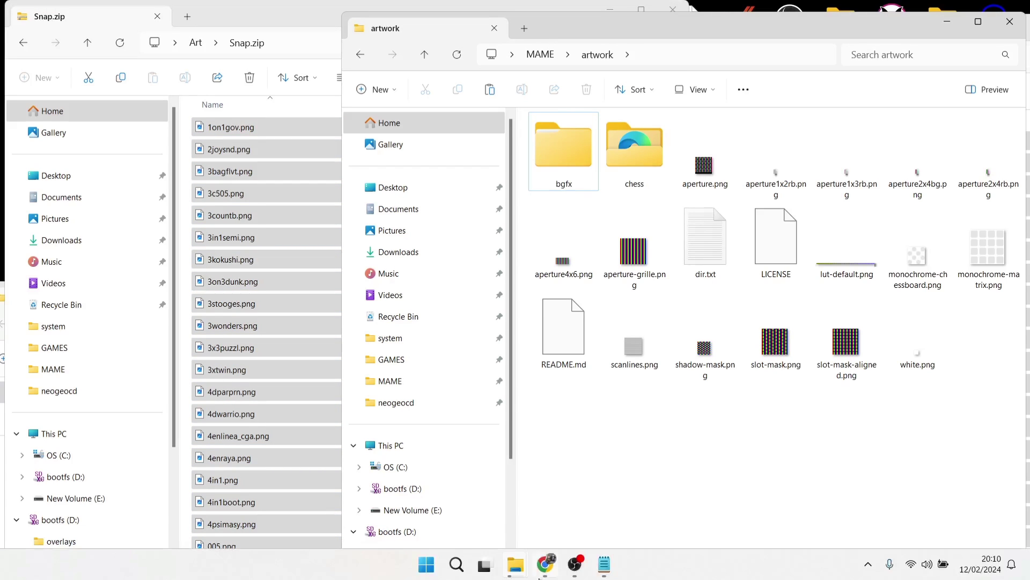
pyautogui.moveTo(543, 567)
pyautogui.click(885, 502)
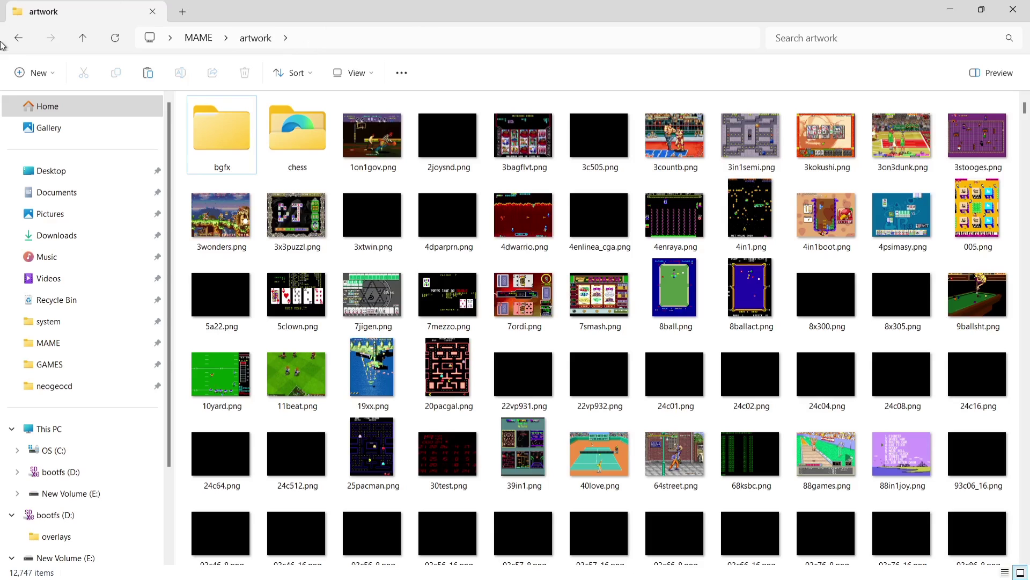
# Return to the MAME folder, launch IV-Play.exe and maximize its window.
pyautogui.click(17, 38)
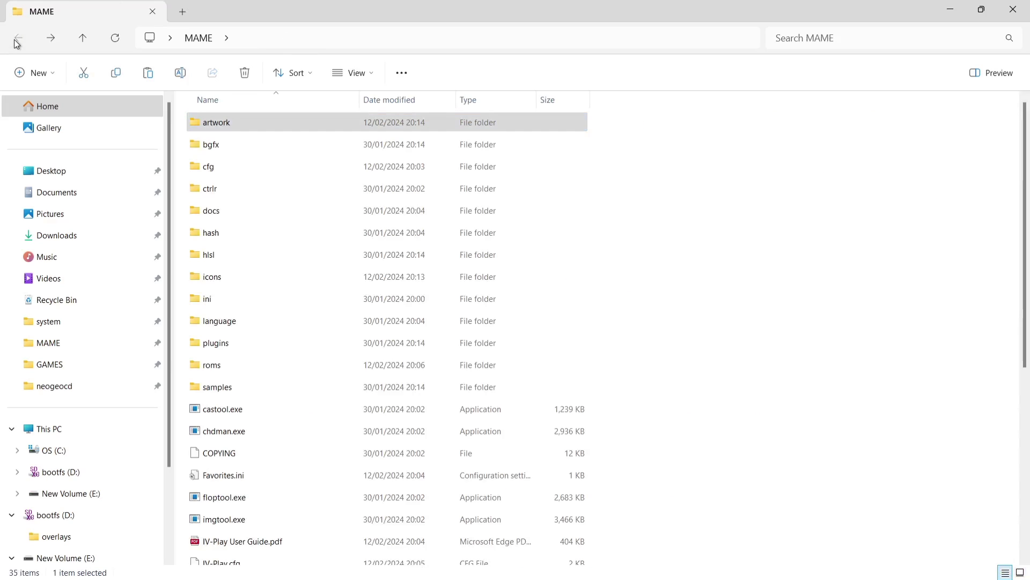
pyautogui.moveTo(1026, 194); pyautogui.dragTo(1023, 341)
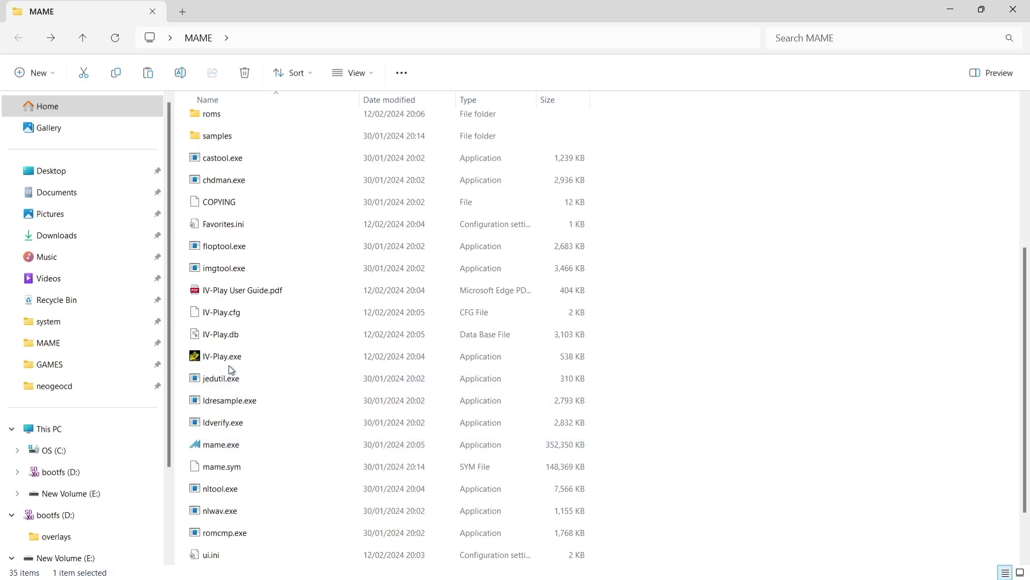
pyautogui.doubleClick(275, 358)
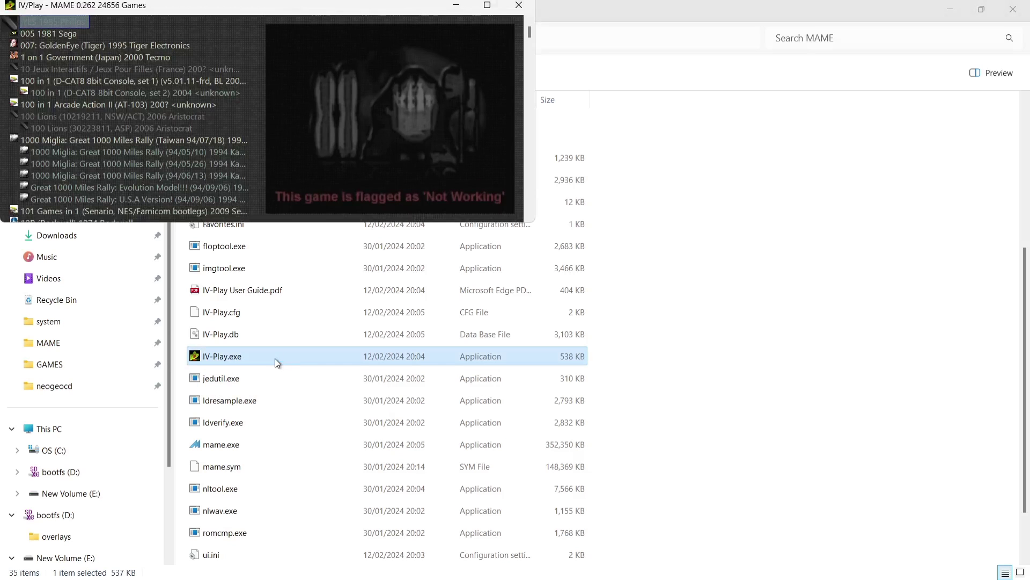
pyautogui.doubleClick(321, 3)
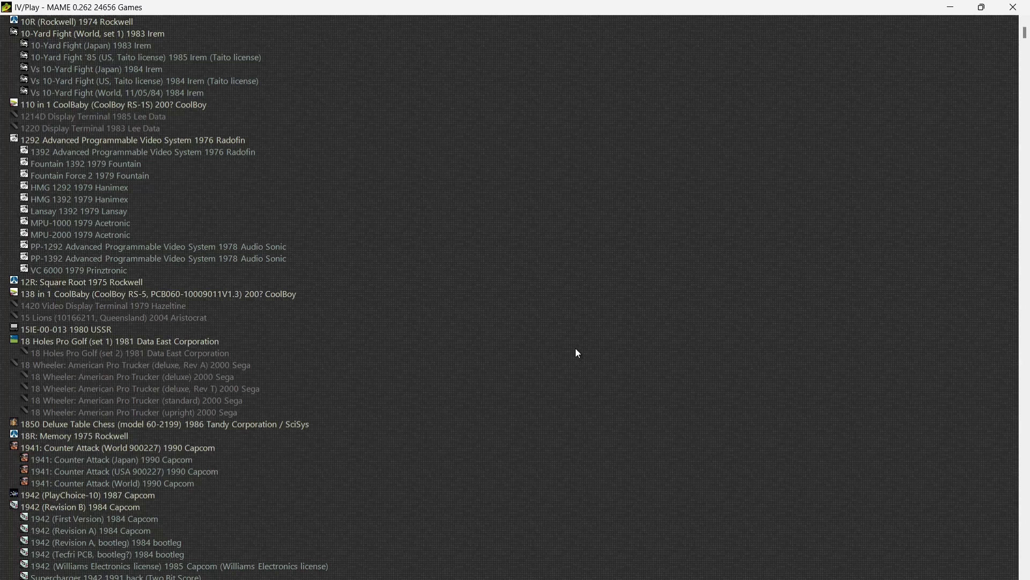
# Open the IV/Play configuration and add MAME's artwork folder to the art types.
pyautogui.press('F1')
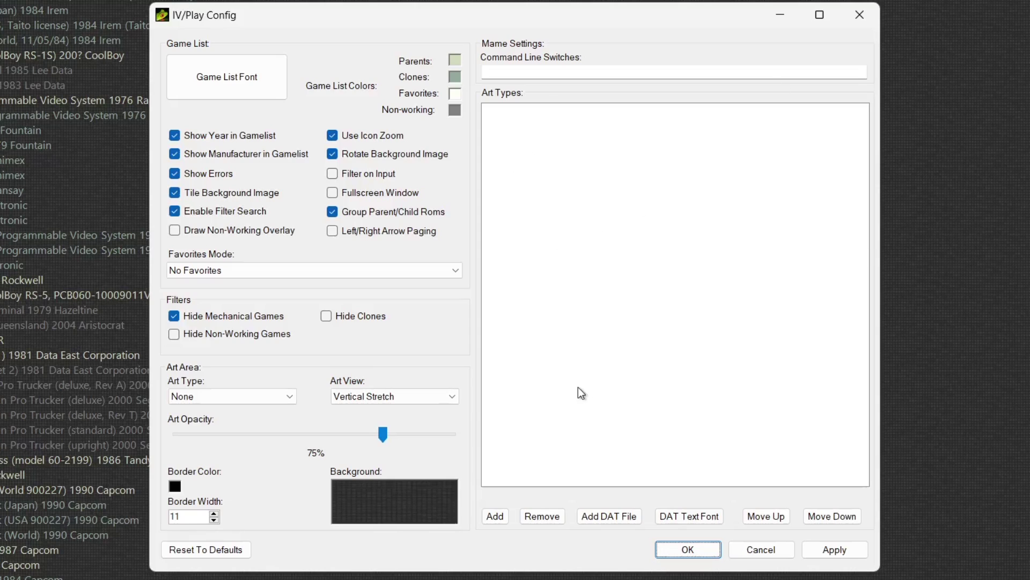
pyautogui.click(494, 520)
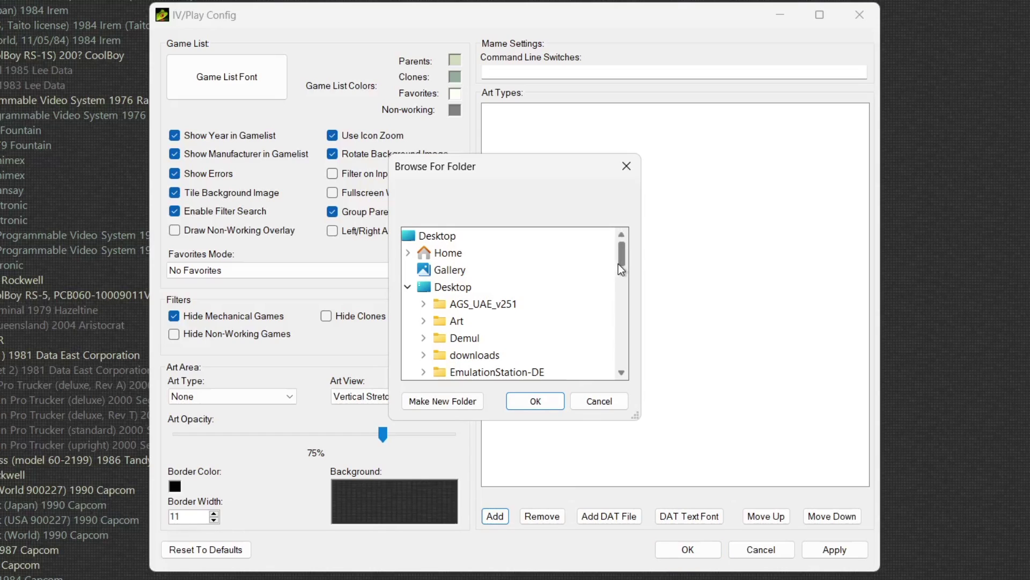
pyautogui.moveTo(622, 266); pyautogui.dragTo(623, 282)
pyautogui.doubleClick(456, 286)
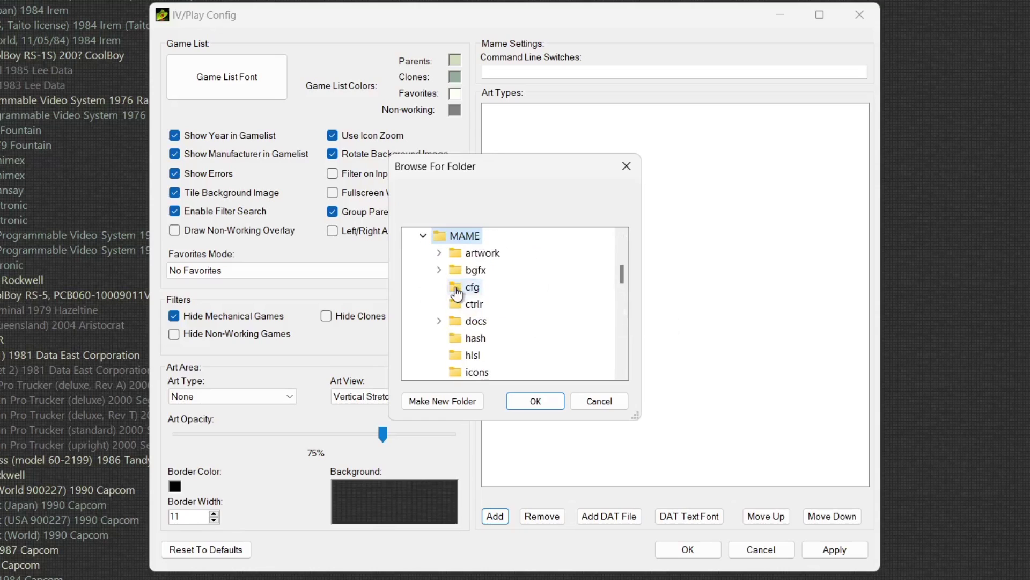
pyautogui.doubleClick(492, 259)
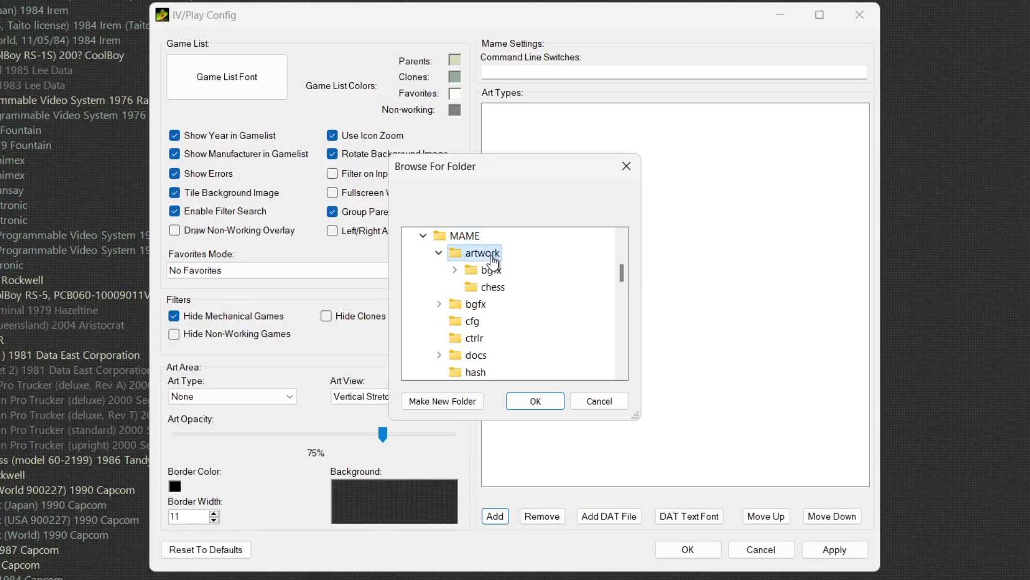
pyautogui.click(553, 403)
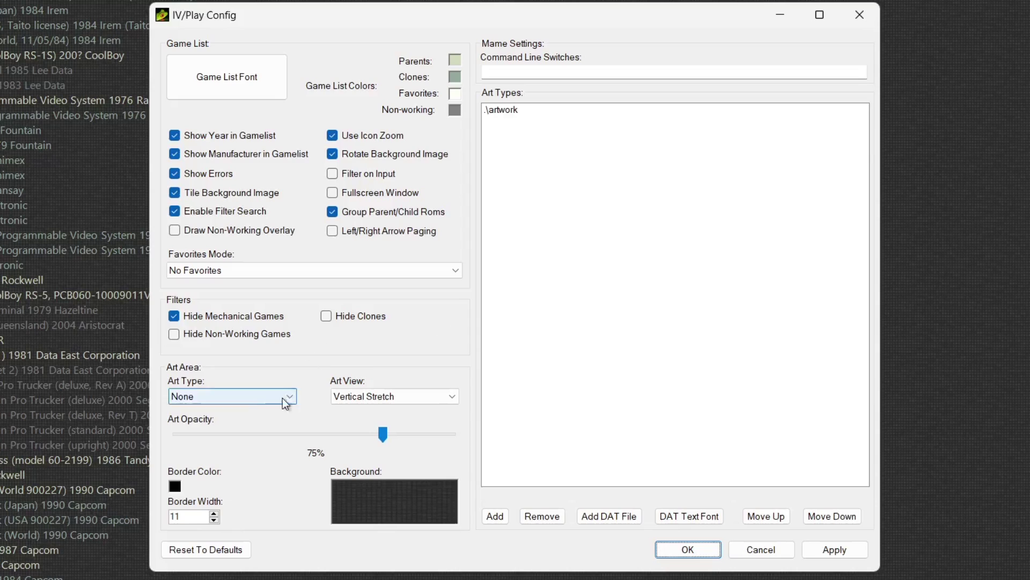
# Set the art area's art type to Artwork, apply the configuration and close it.
pyautogui.click(240, 402)
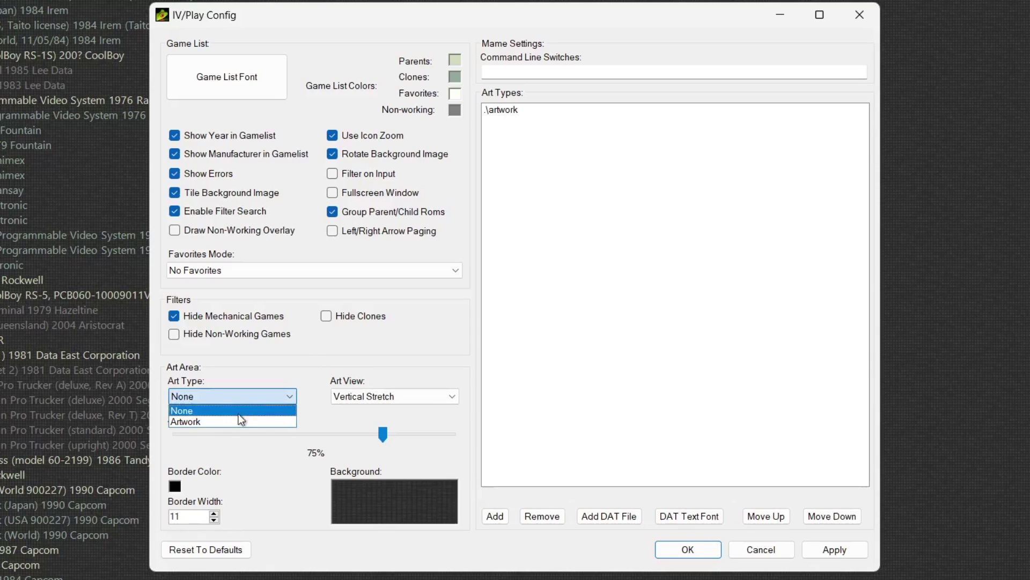
pyautogui.click(239, 423)
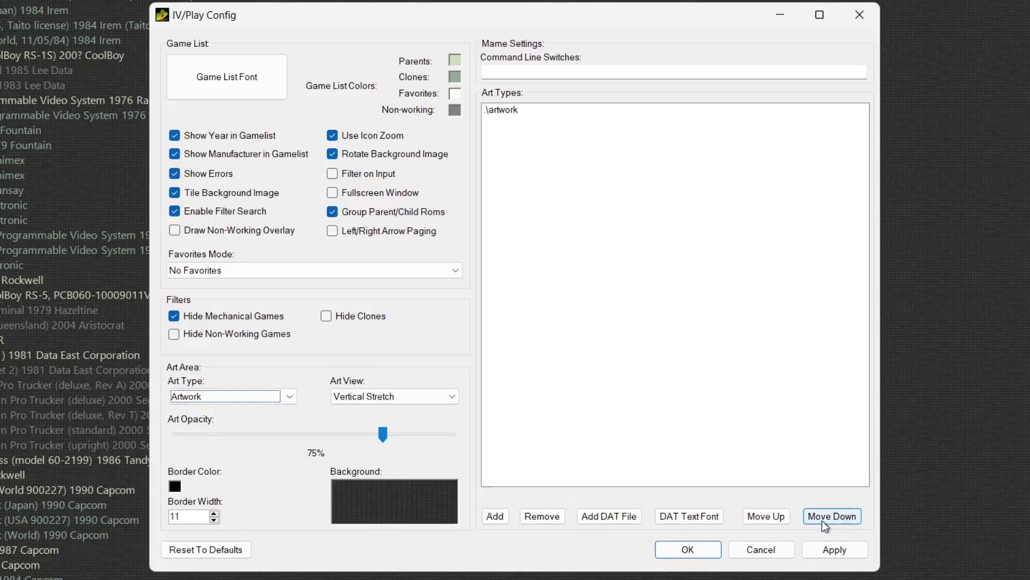
pyautogui.click(840, 551)
pyautogui.click(687, 549)
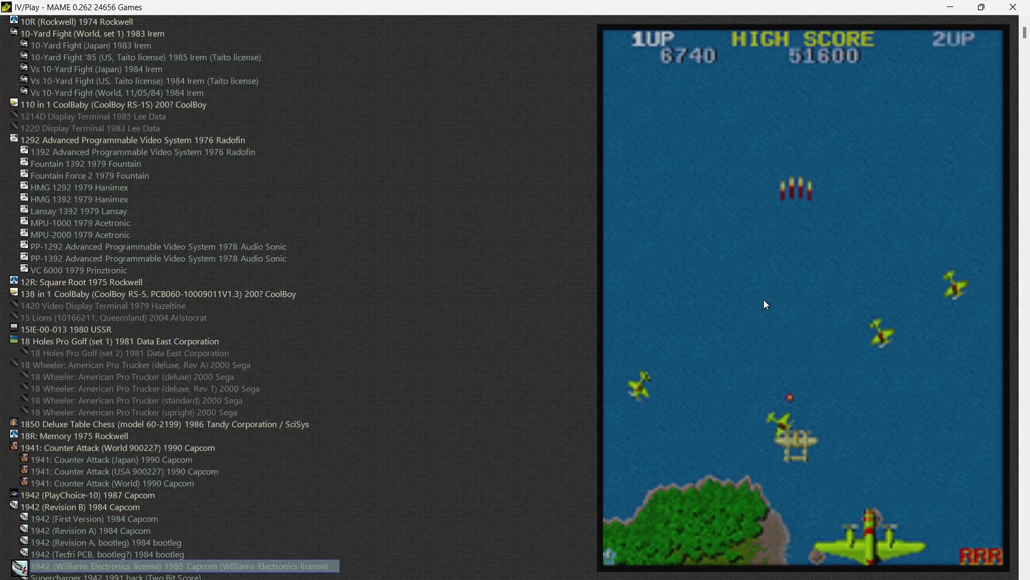
# Browse the game list from 138 in 1 CoolBaby up to 10R and on to A. D. 2083, checking each game's snapshot artwork.
pyautogui.click(130, 296)
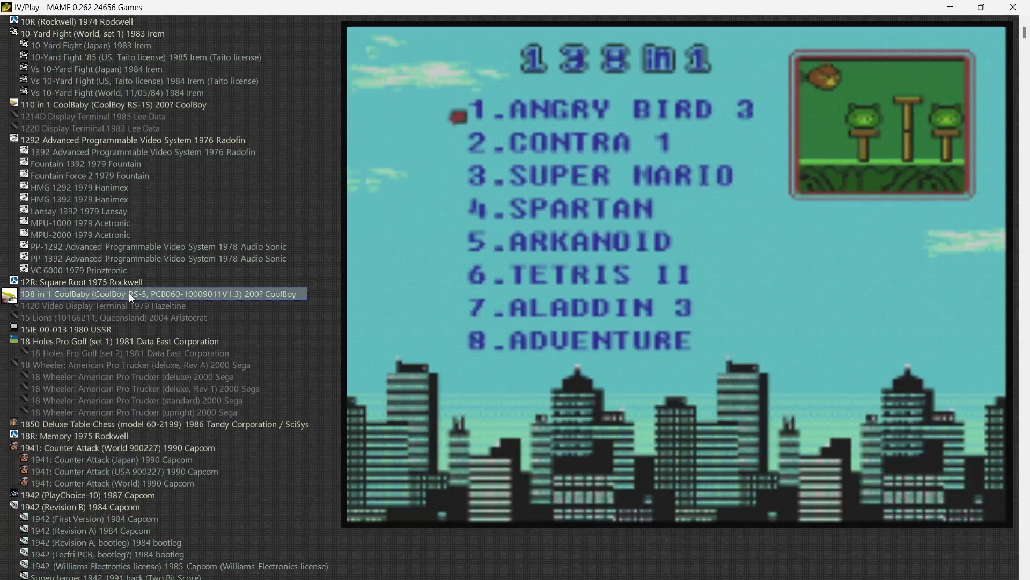
pyautogui.press('Up')
pyautogui.press('Up')
pyautogui.press('Up')
pyautogui.press('Up')
pyautogui.press('Up')
pyautogui.press('Up')
pyautogui.press('Up')
pyautogui.press('Up')
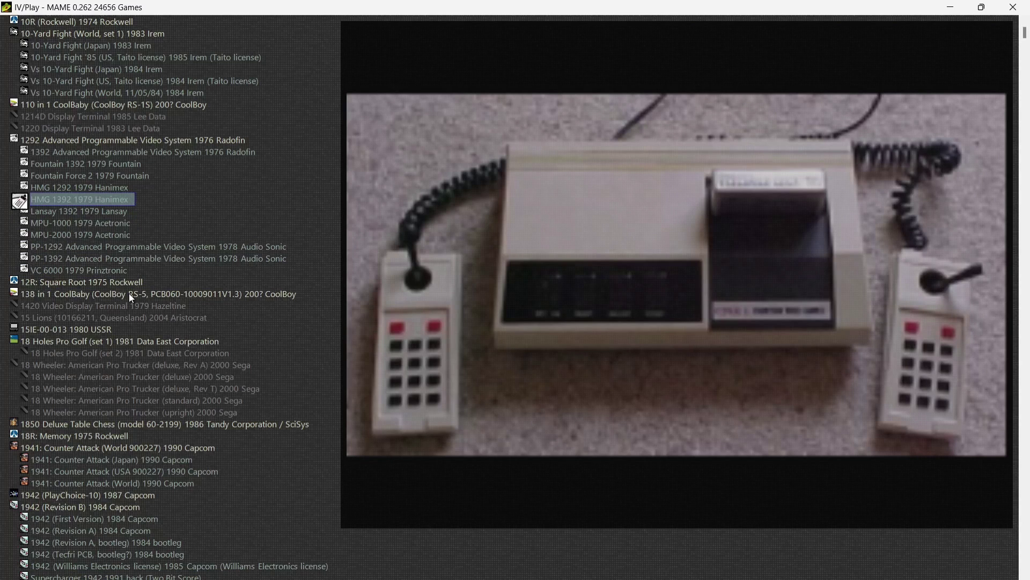
pyautogui.press('Up')
pyautogui.press('Up')
pyautogui.press('Up')
pyautogui.press('Up')
pyautogui.press('Up')
pyautogui.press('Up')
pyautogui.press('Up')
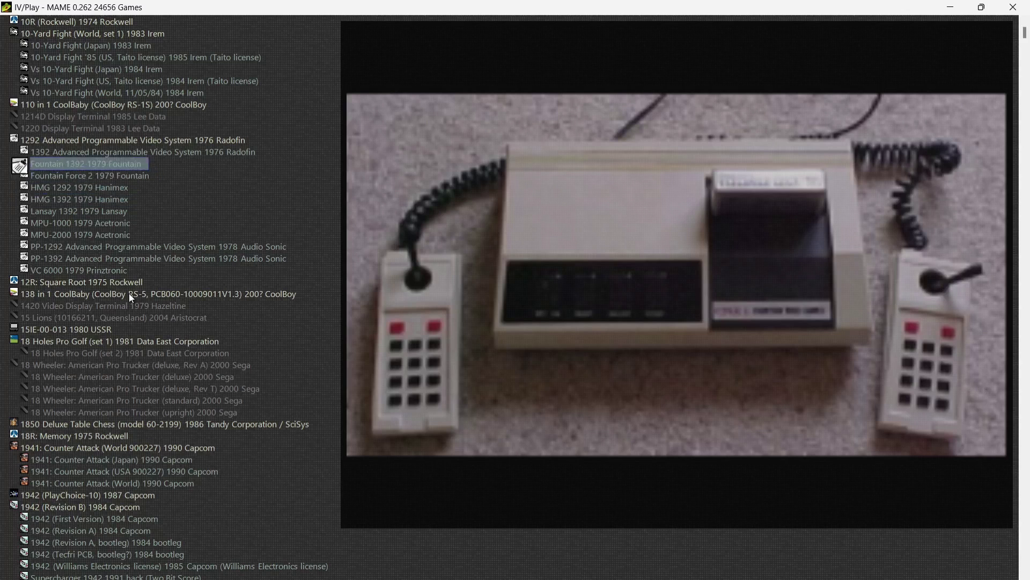
pyautogui.press('Up')
pyautogui.press('Up')
pyautogui.press('Up')
pyautogui.press('Up')
pyautogui.press('Up')
pyautogui.press('Up')
pyautogui.press('Up')
pyautogui.press('Up')
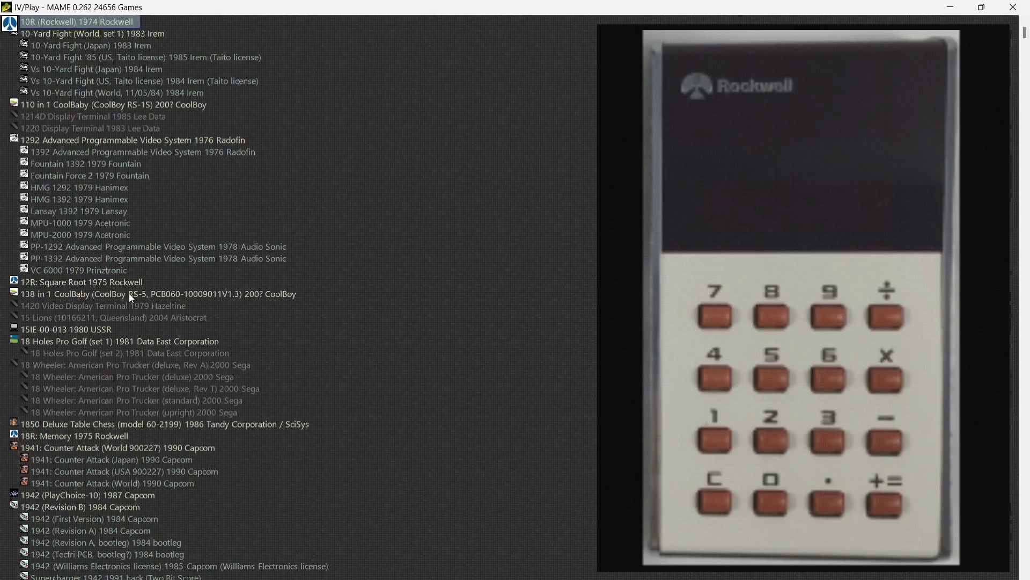
pyautogui.press('pagedown')
pyautogui.press('pagedown')
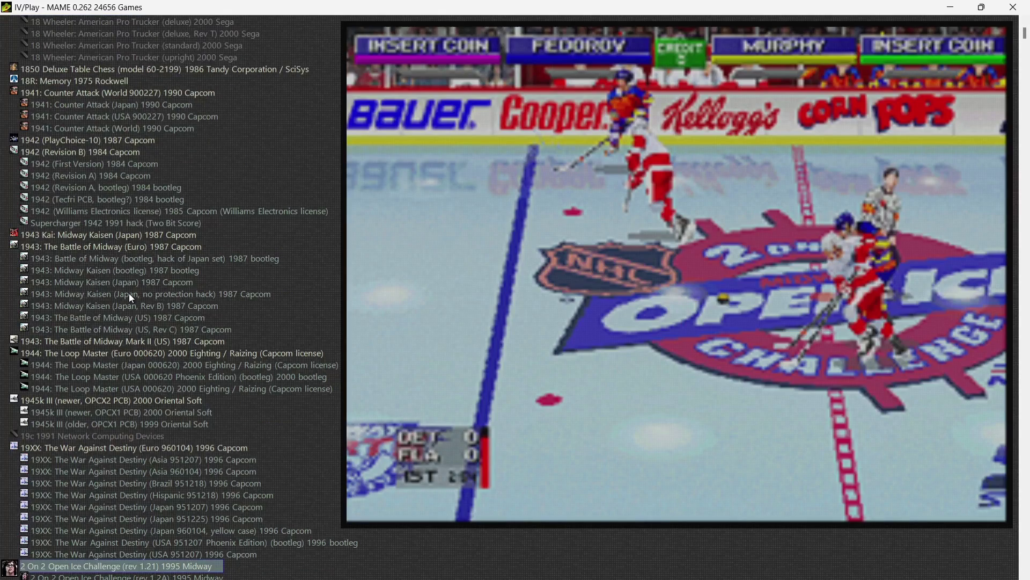
pyautogui.press('pagedown')
pyautogui.press('pagedown')
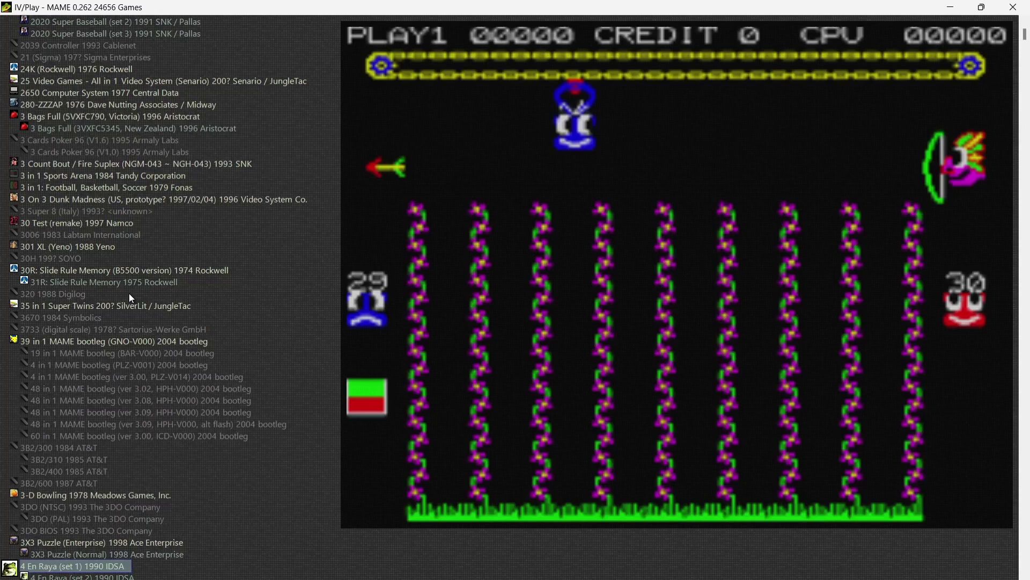
pyautogui.press('pagedown')
pyautogui.press('pagedown')
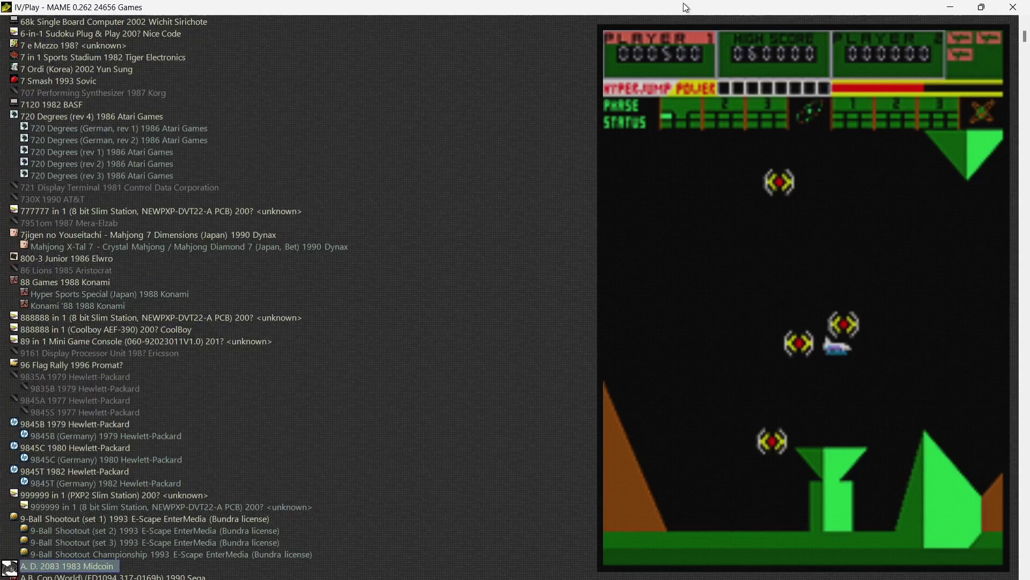
# Close IV/Play and place the progetto-SNAPS page in Chrome beside ui.ini in Notepad to compare the artwork directory names.
pyautogui.click(1014, 7)
pyautogui.click(559, 565)
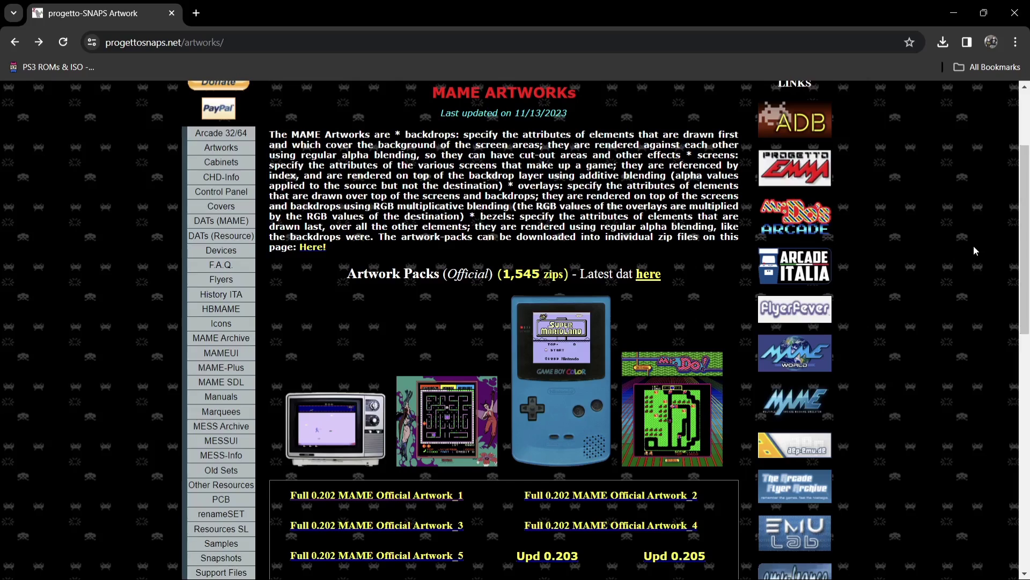
pyautogui.moveTo(1026, 233); pyautogui.dragTo(1026, 265)
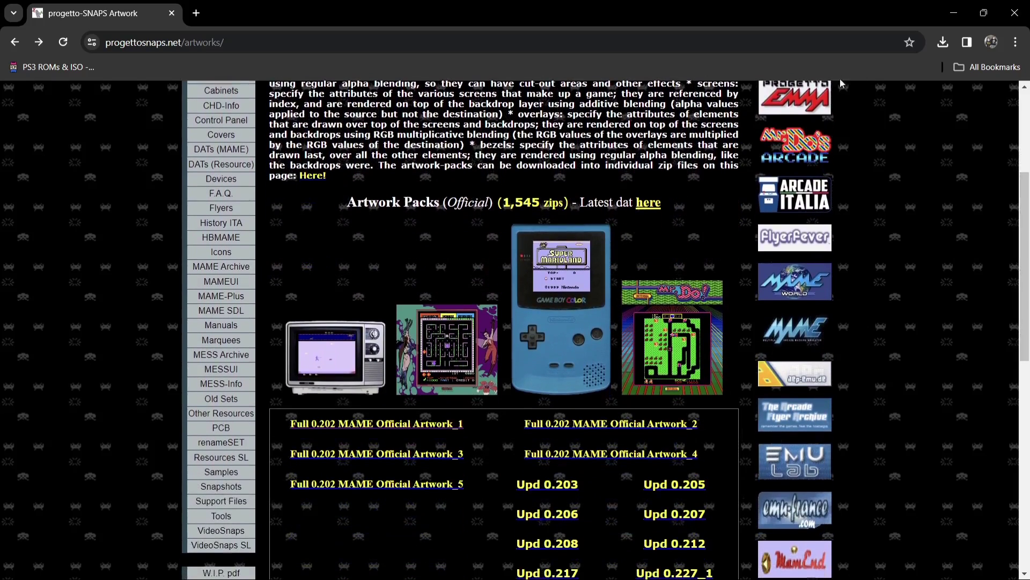
pyautogui.doubleClick(769, 7)
pyautogui.moveTo(598, 66); pyautogui.dragTo(345, 42)
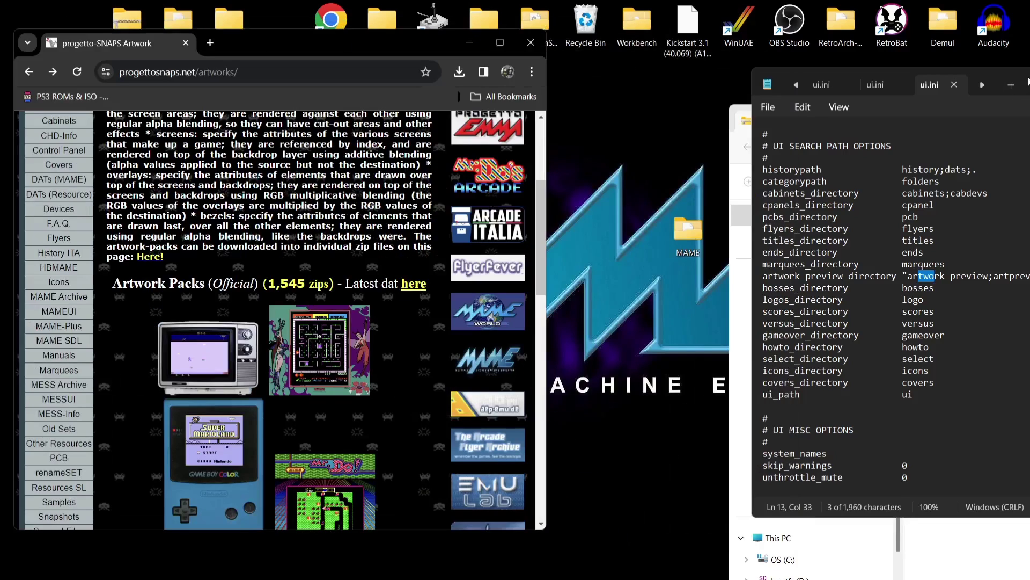
pyautogui.moveTo(1028, 78); pyautogui.dragTo(823, 44)
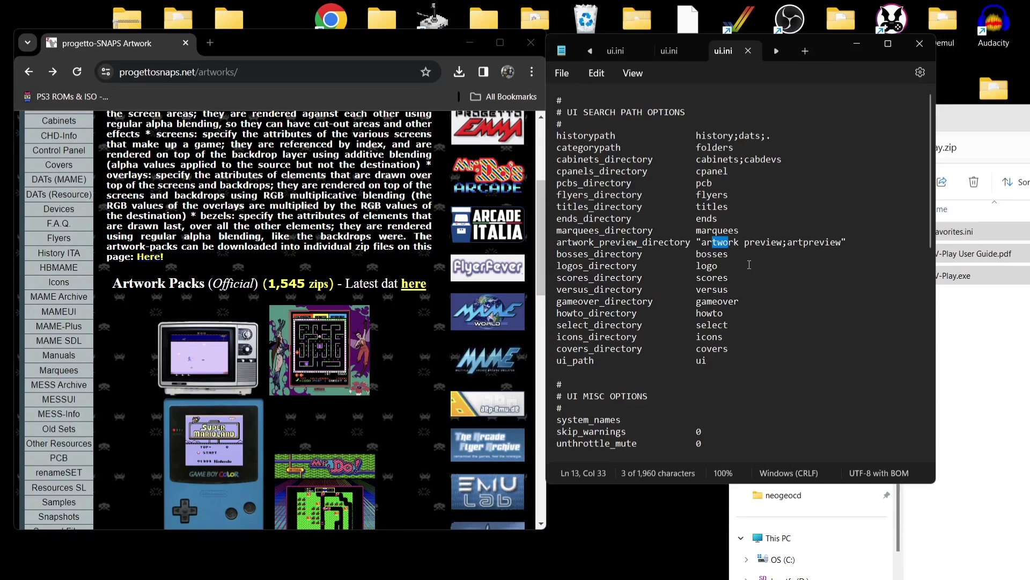
pyautogui.moveTo(726, 363); pyautogui.dragTo(715, 242)
pyautogui.click(736, 279)
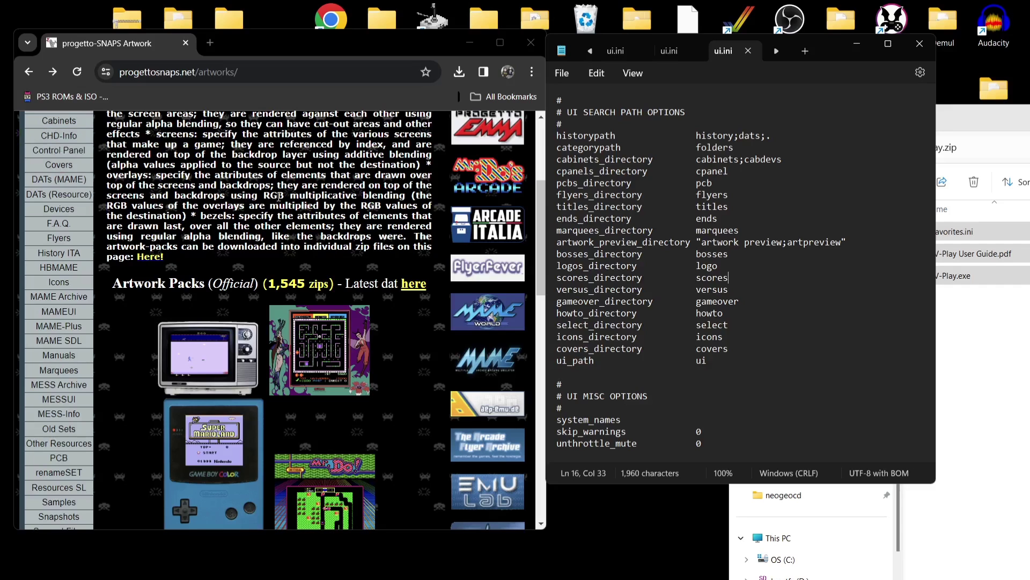
# Maximize the browser, go to the progetto-SNAPS Marquees page, open the Full-Set 0.219_1 download and respond to the MEGA plan notice.
pyautogui.press('super+Up')
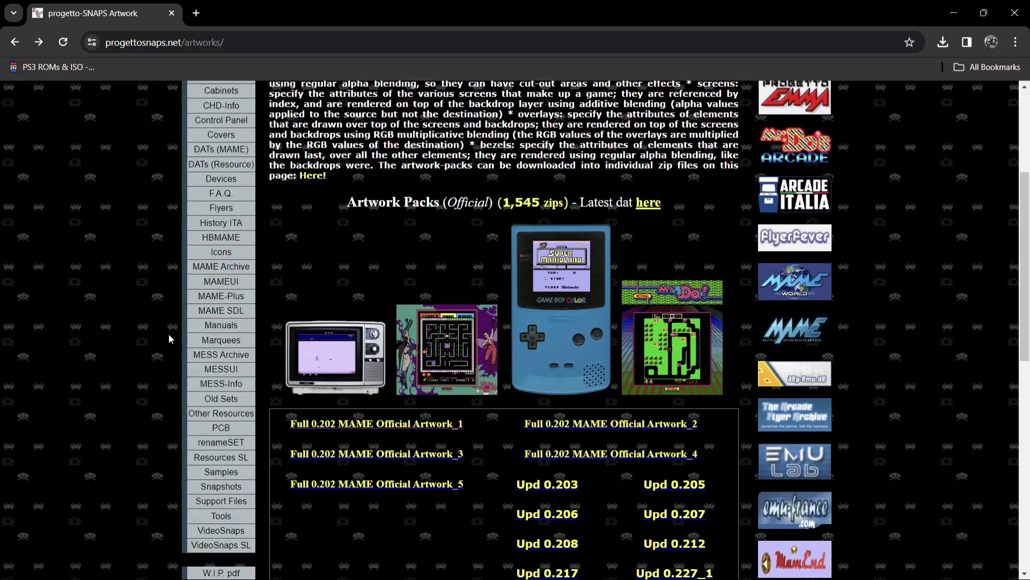
pyautogui.click(227, 344)
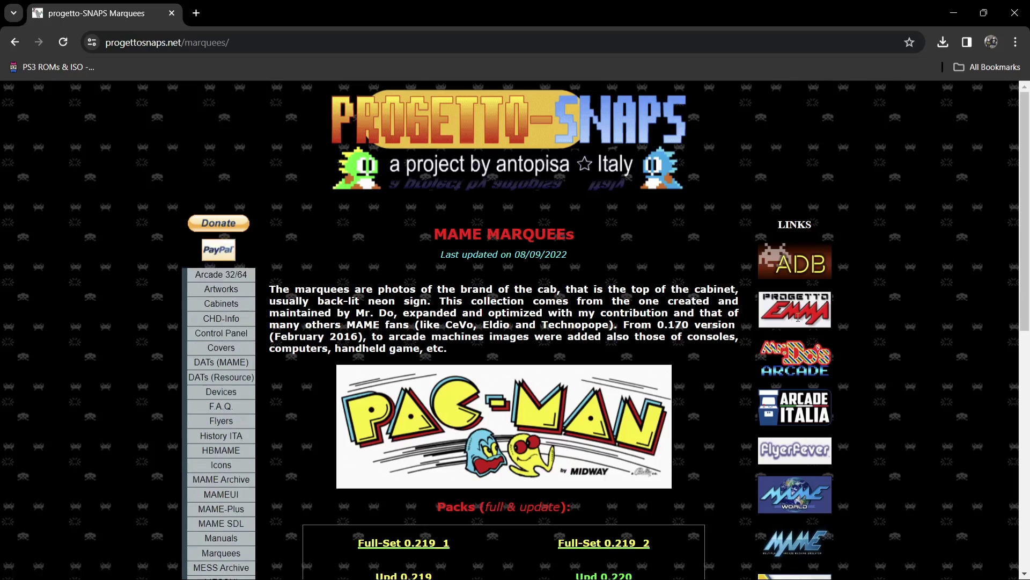
pyautogui.scroll(-3, 1027, 174)
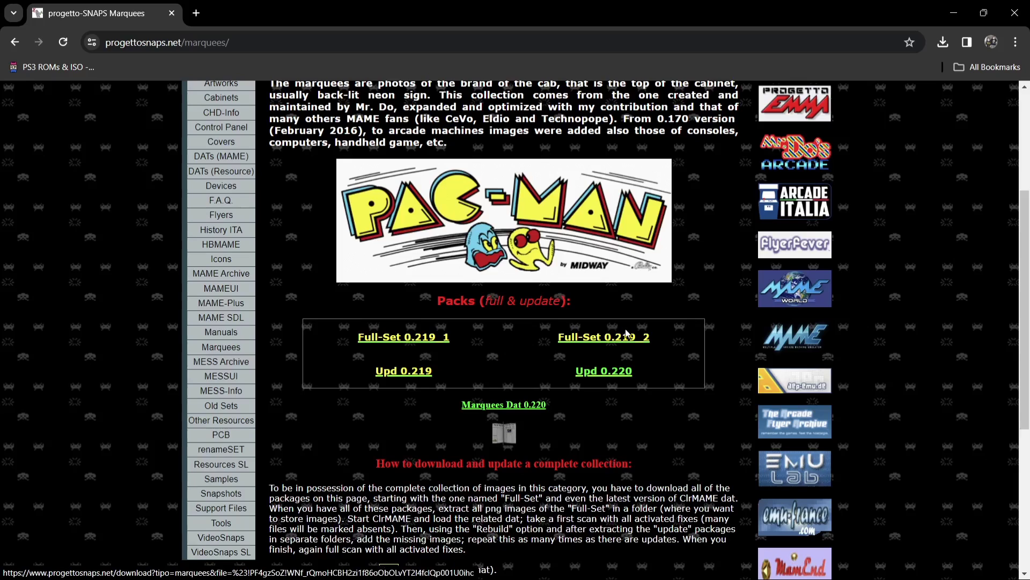
pyautogui.click(400, 339)
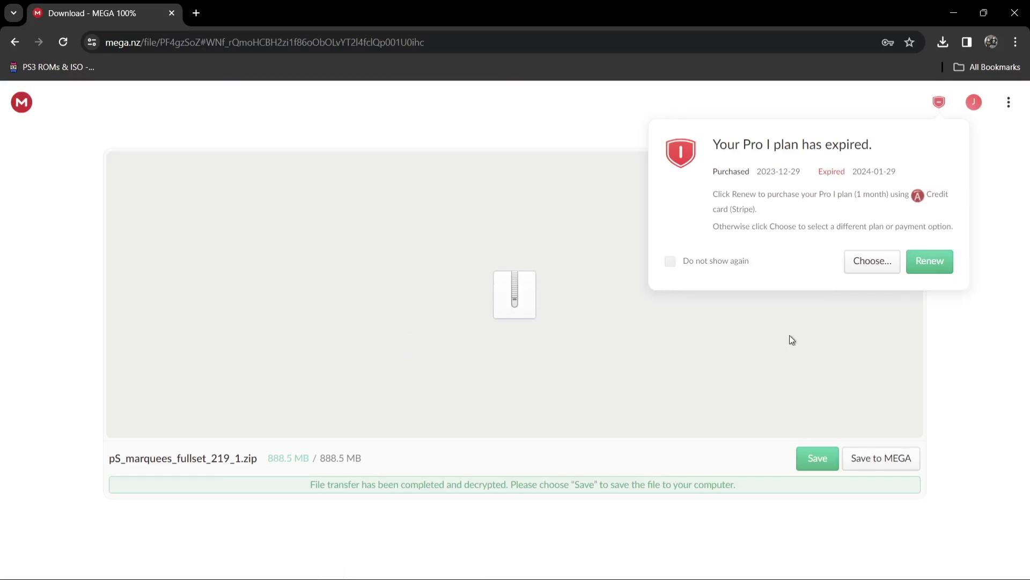
pyautogui.click(863, 263)
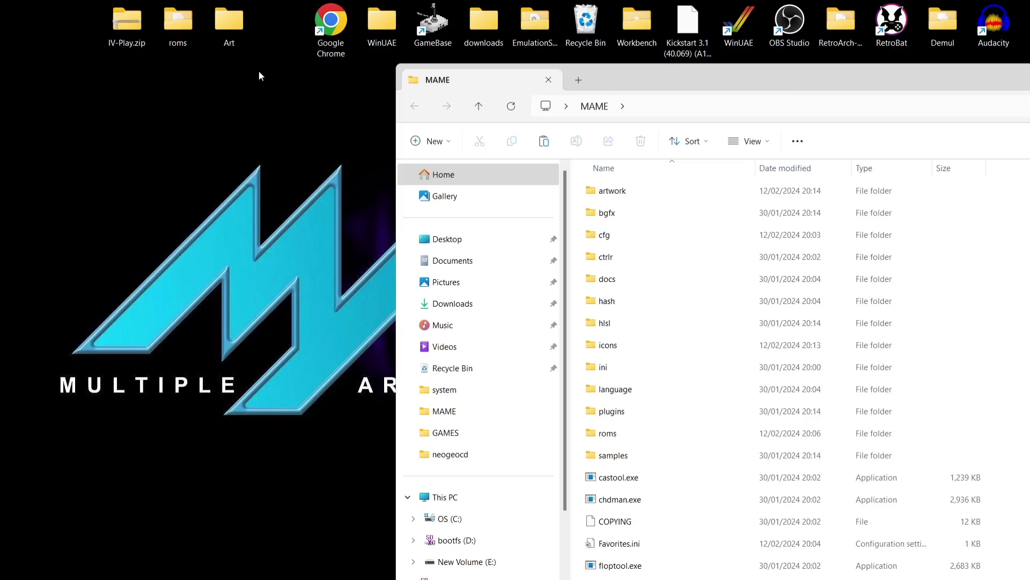
# Open the desktop Art folder beside the MAME window and create a folder named Marquees inside MAME.
pyautogui.doubleClick(233, 30)
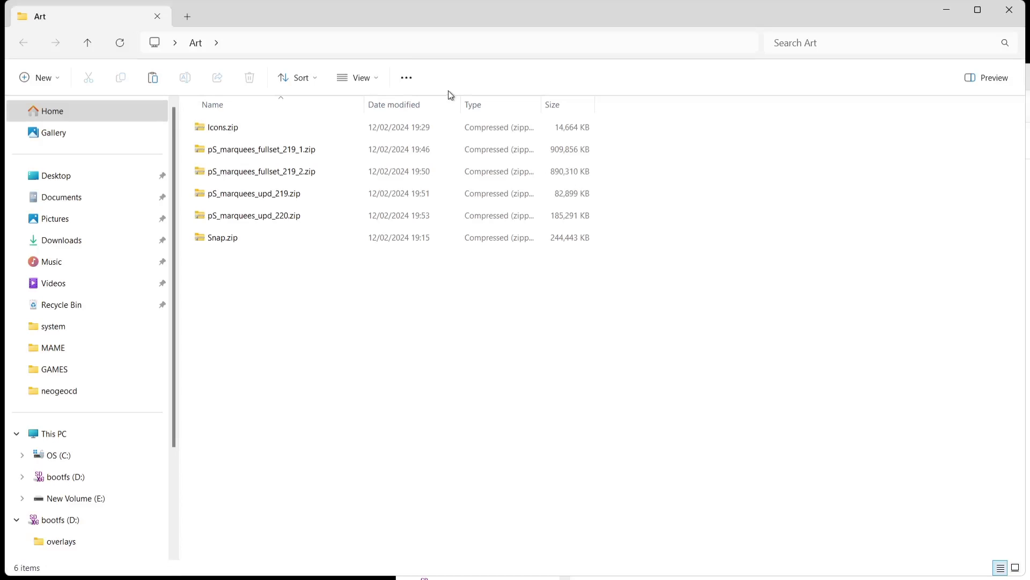
pyautogui.doubleClick(393, 3)
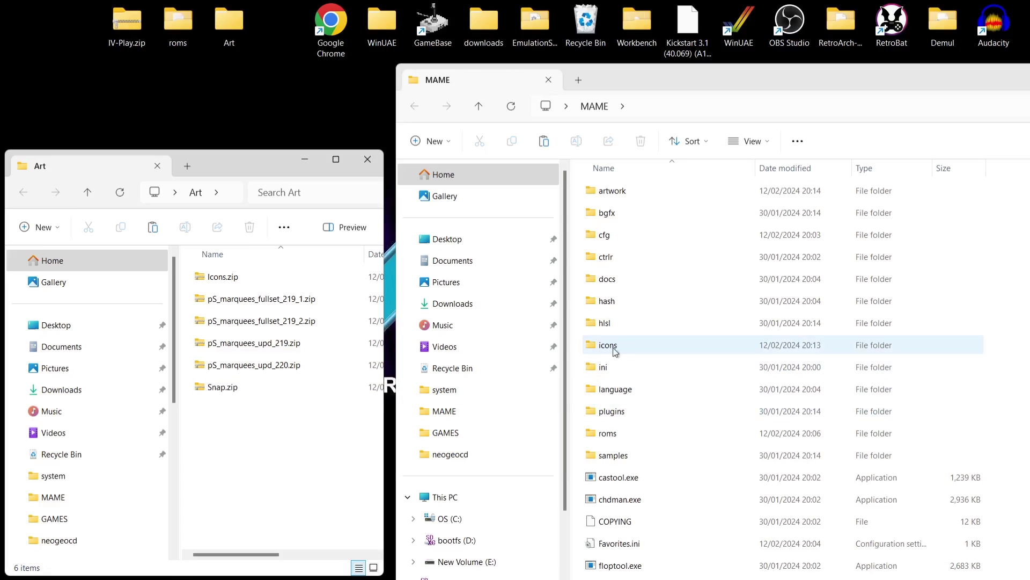
pyautogui.rightClick(578, 350)
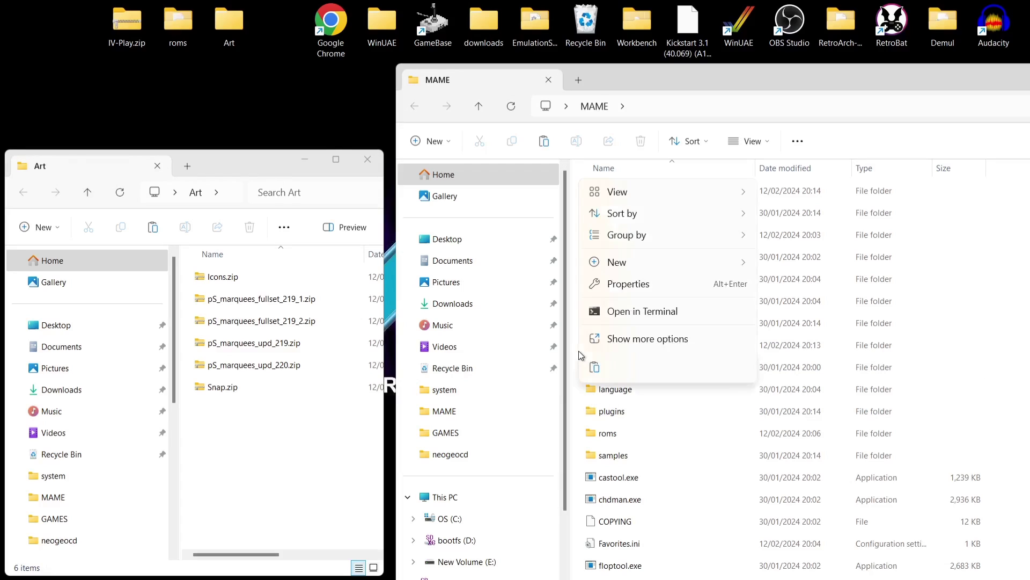
pyautogui.moveTo(697, 261)
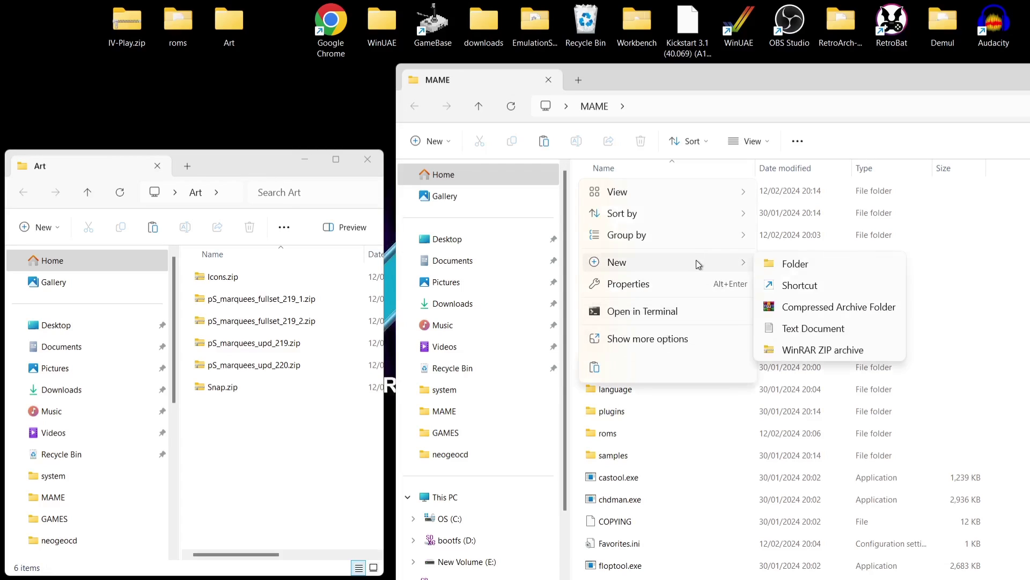
pyautogui.click(795, 263)
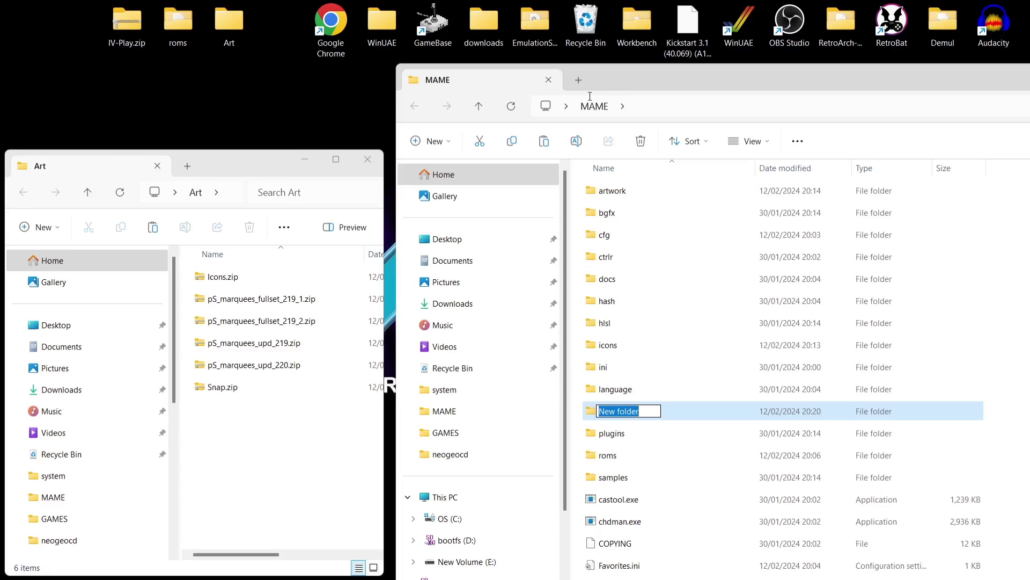
pyautogui.write('MArquee')
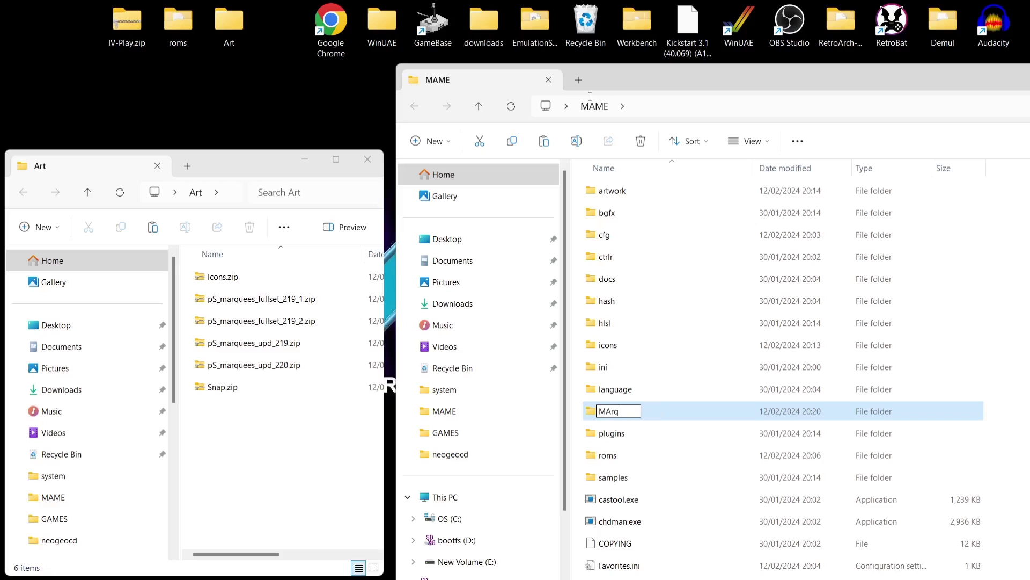
pyautogui.write('s')
pyautogui.press('BackSpace')
pyautogui.press('BackSpace')
pyautogui.press('BackSpace')
pyautogui.press('BackSpace')
pyautogui.press('BackSpace')
pyautogui.press('BackSpace')
pyautogui.press('BackSpace')
pyautogui.write('arquees')
pyautogui.press('Return')
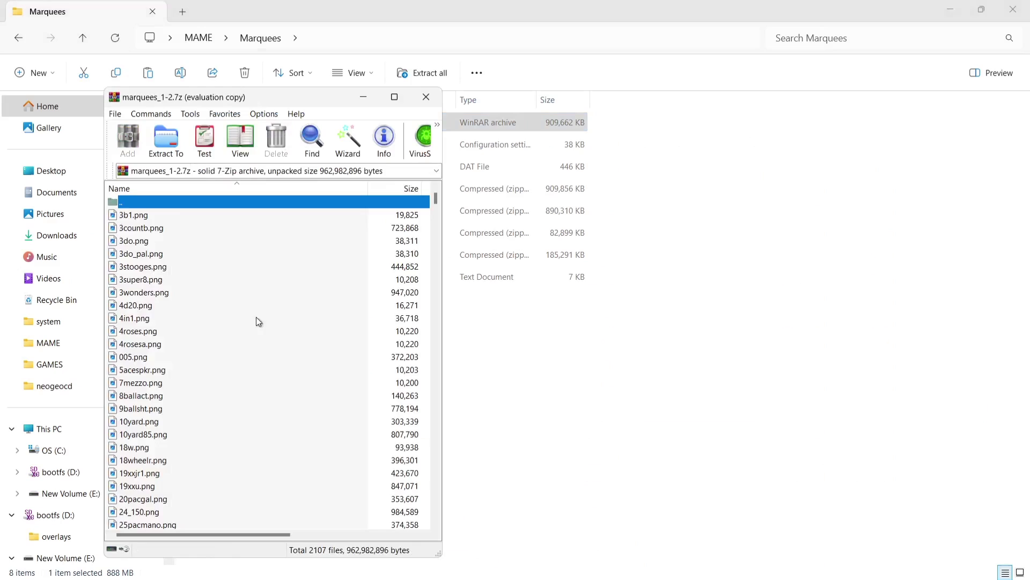
# Dismiss the WinRAR licence notice and extract all files from marquees_1-2.7z into MAME's Marquees folder.
pyautogui.click(200, 214)
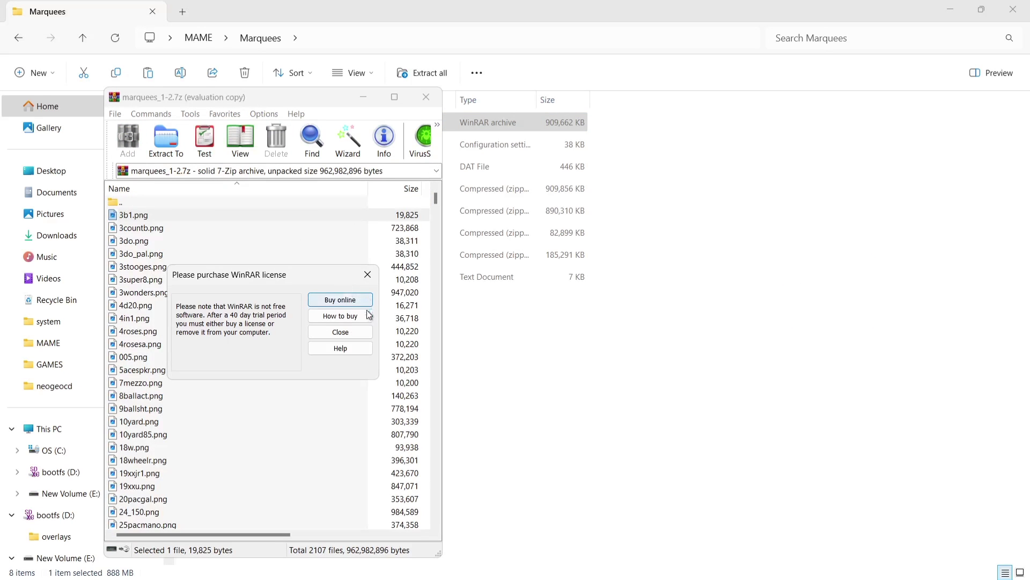
pyautogui.click(359, 334)
pyautogui.click(204, 264)
pyautogui.hotkey('ctrl', 'a')
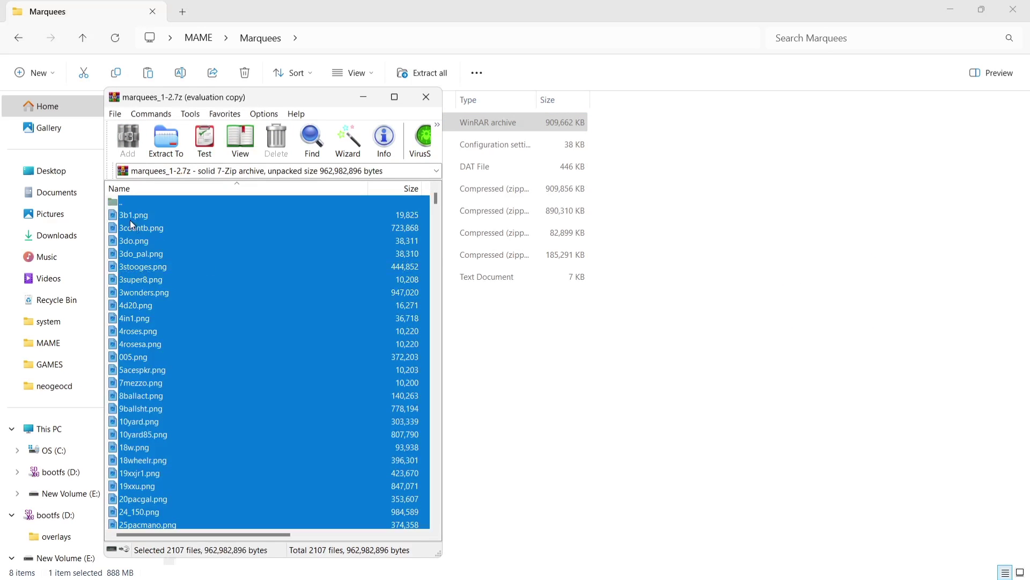
pyautogui.moveTo(134, 203); pyautogui.dragTo(817, 241)
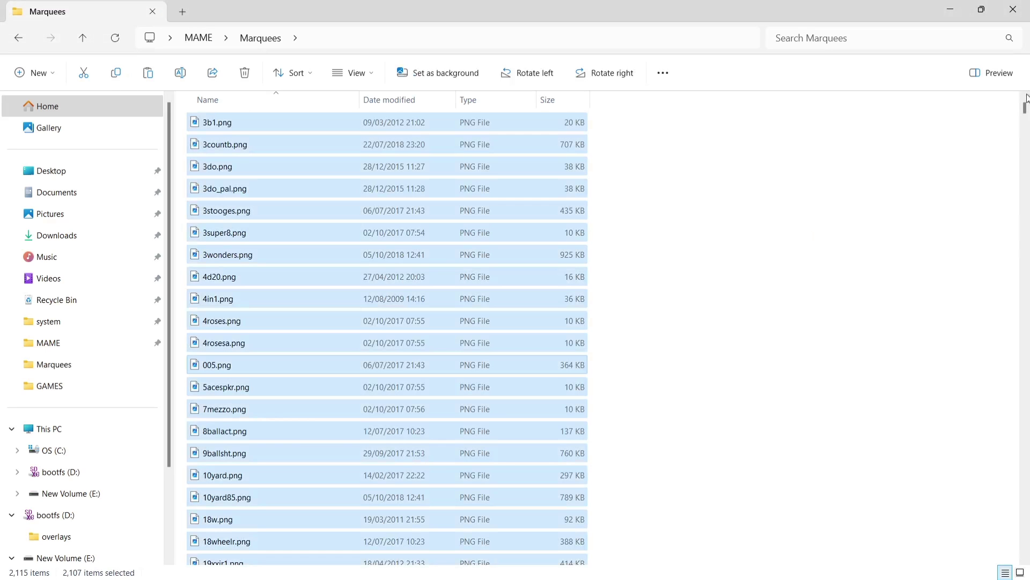
# Look through the files extracted into the Marquees folder and return to the MAME folder.
pyautogui.moveTo(1025, 129); pyautogui.dragTo(1026, 558)
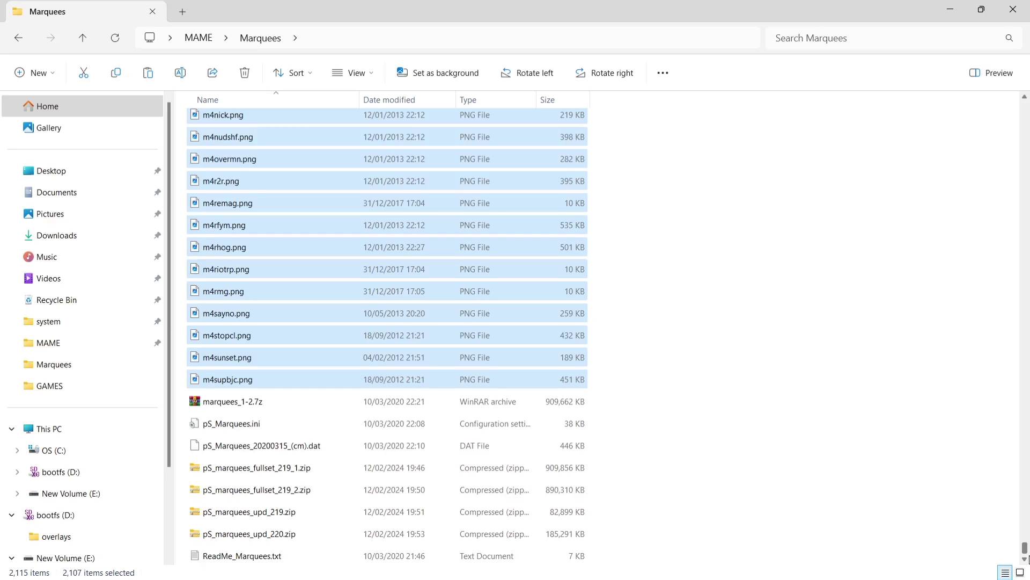
pyautogui.moveTo(1026, 549); pyautogui.dragTo(1003, 137)
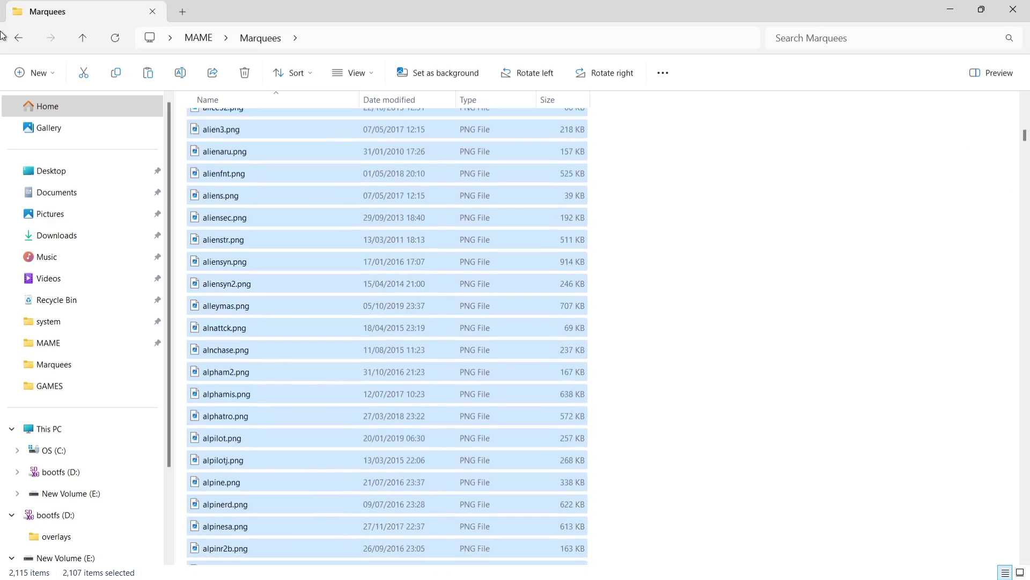
pyautogui.click(16, 44)
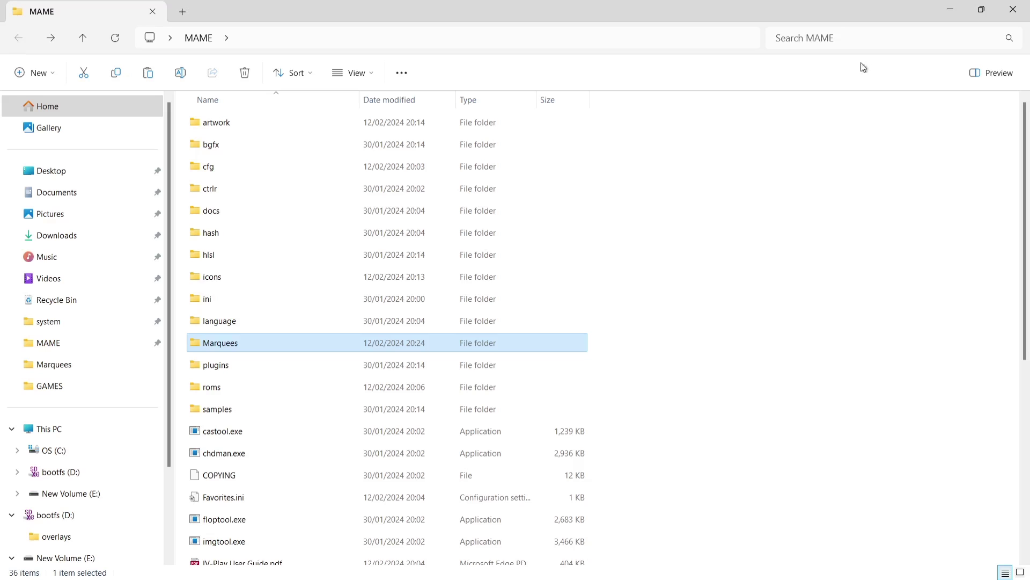
# Launch IV-Play.exe from the MAME folder and maximize its window.
pyautogui.moveTo(1025, 196); pyautogui.dragTo(1021, 407)
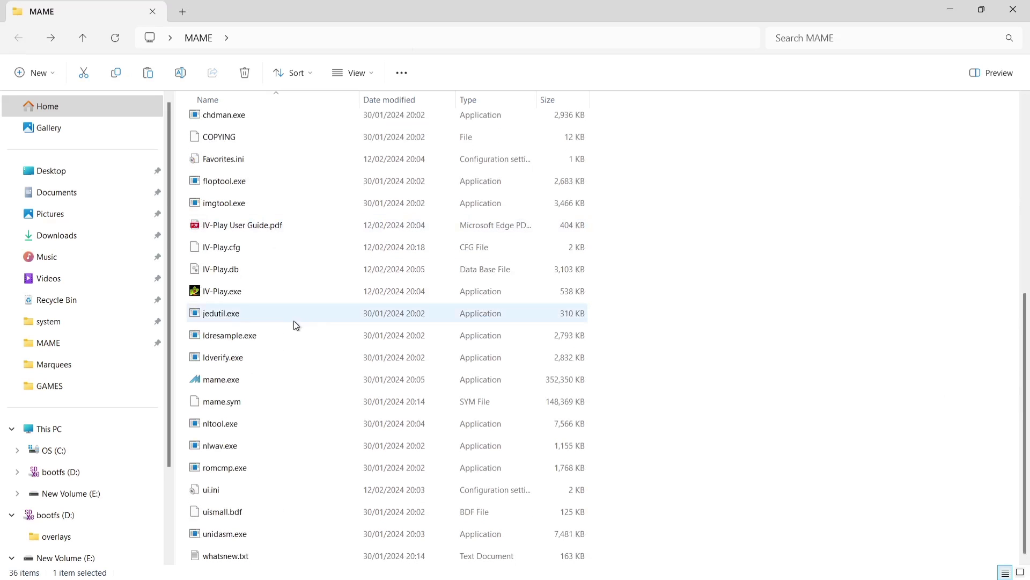
pyautogui.doubleClick(245, 294)
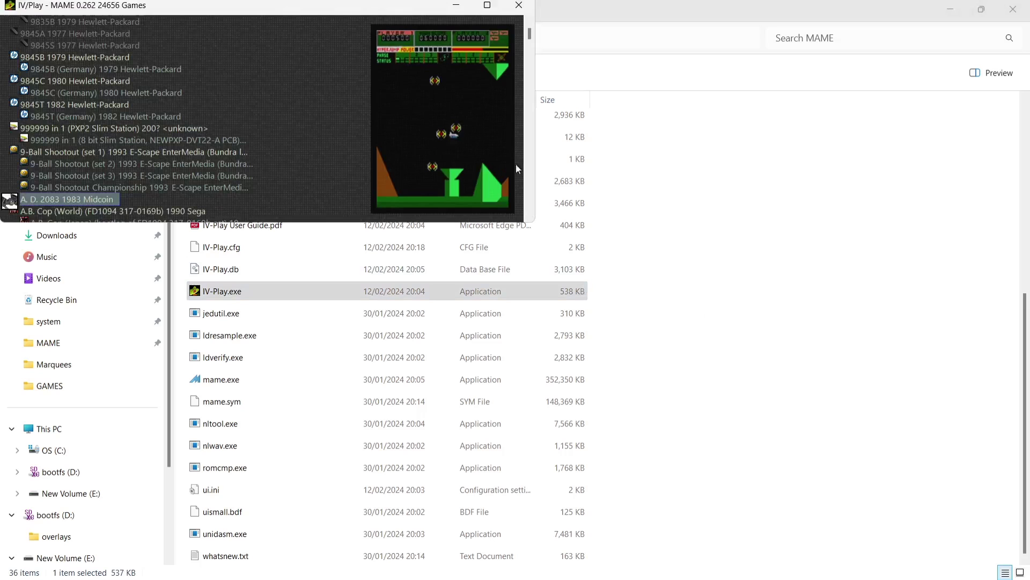
pyautogui.doubleClick(350, 7)
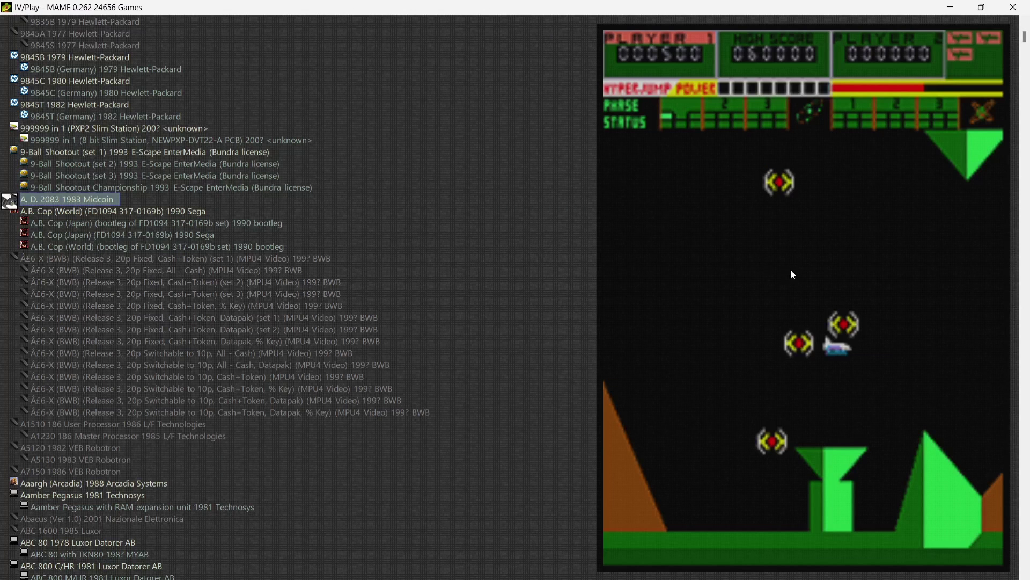
# Open the IV/Play configuration and add the Marquees folder inside Desktop\MAME to the art types.
pyautogui.press('F1')
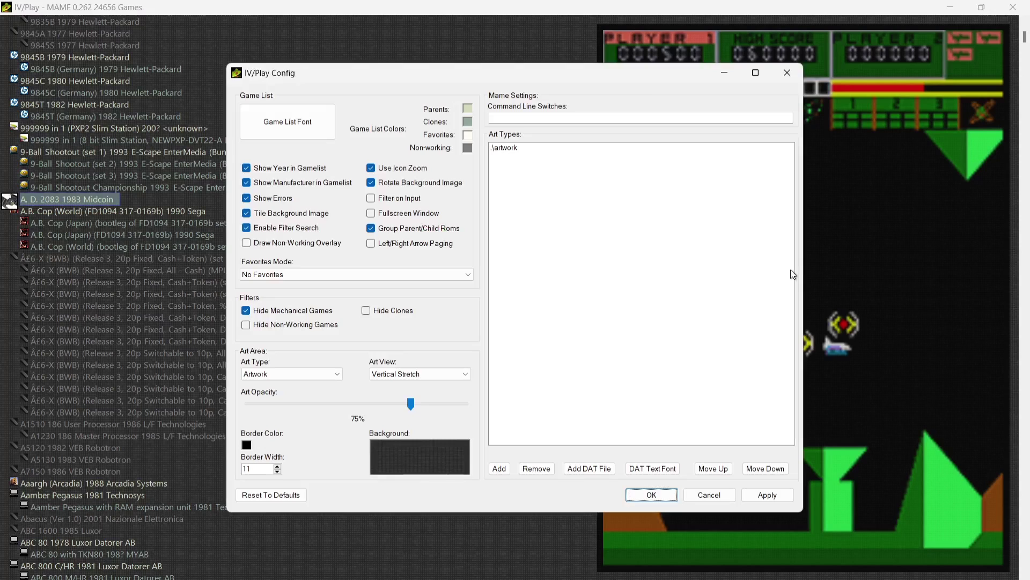
pyautogui.click(534, 147)
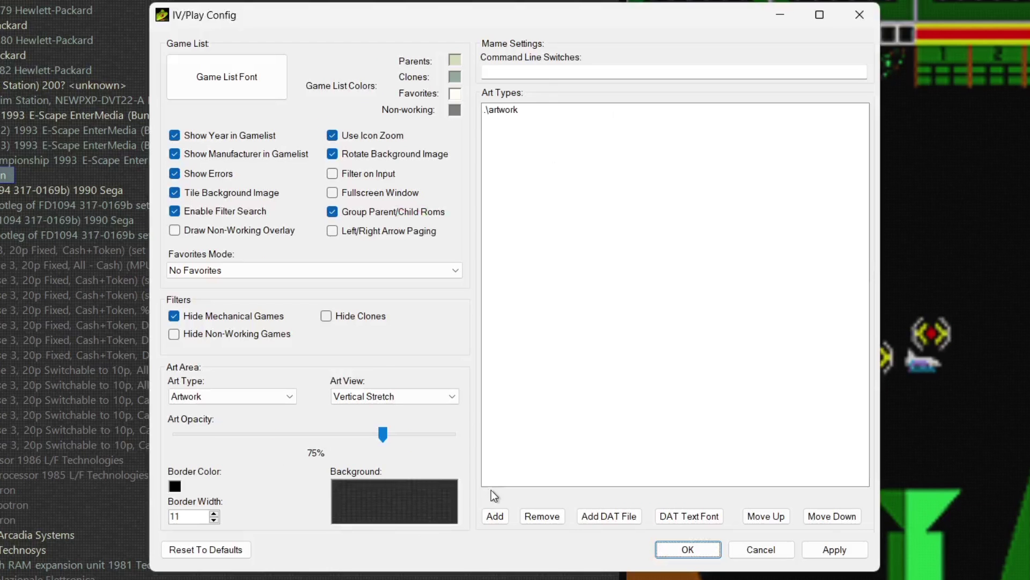
pyautogui.click(493, 516)
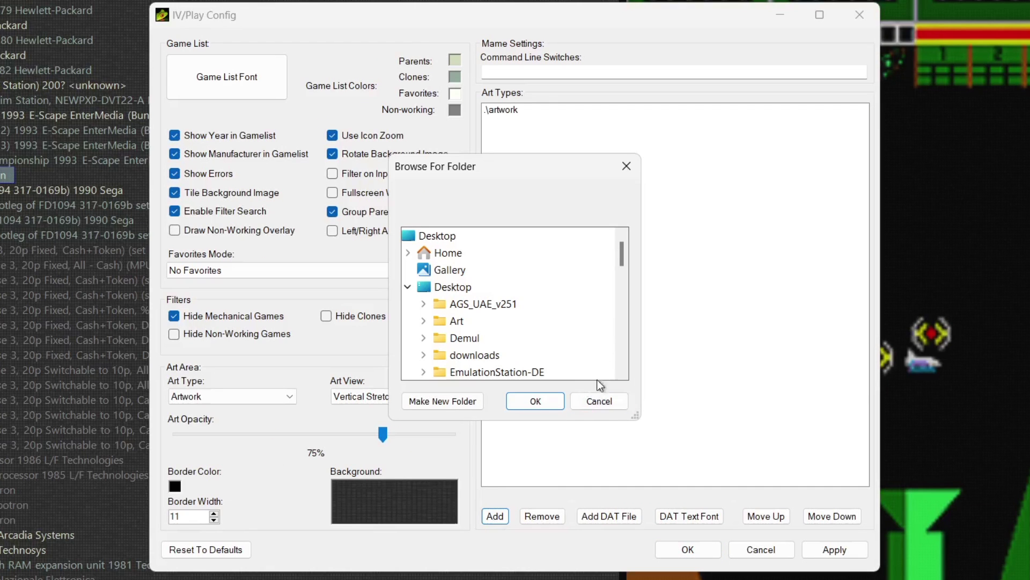
pyautogui.moveTo(621, 256); pyautogui.dragTo(623, 273)
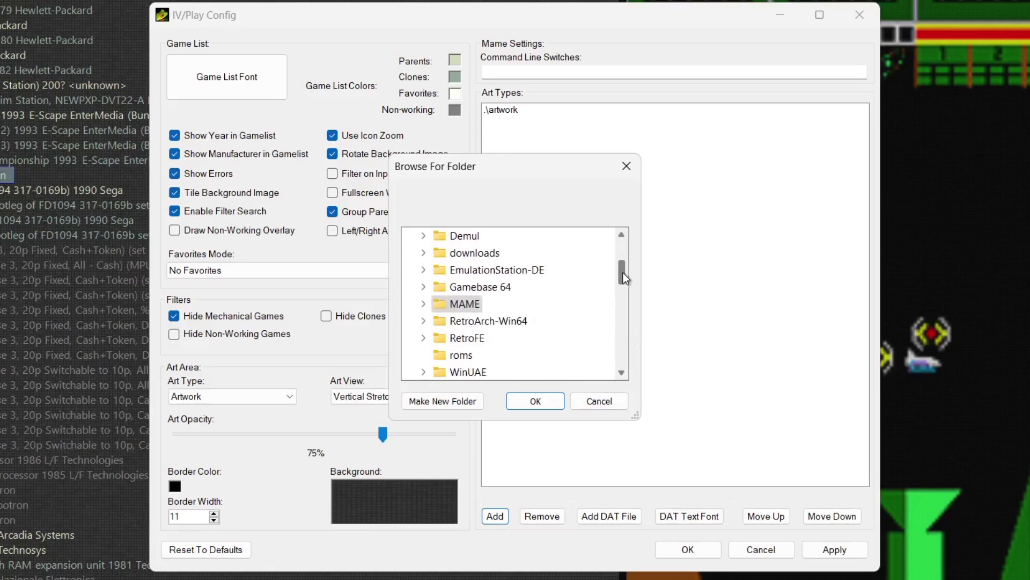
pyautogui.click(423, 304)
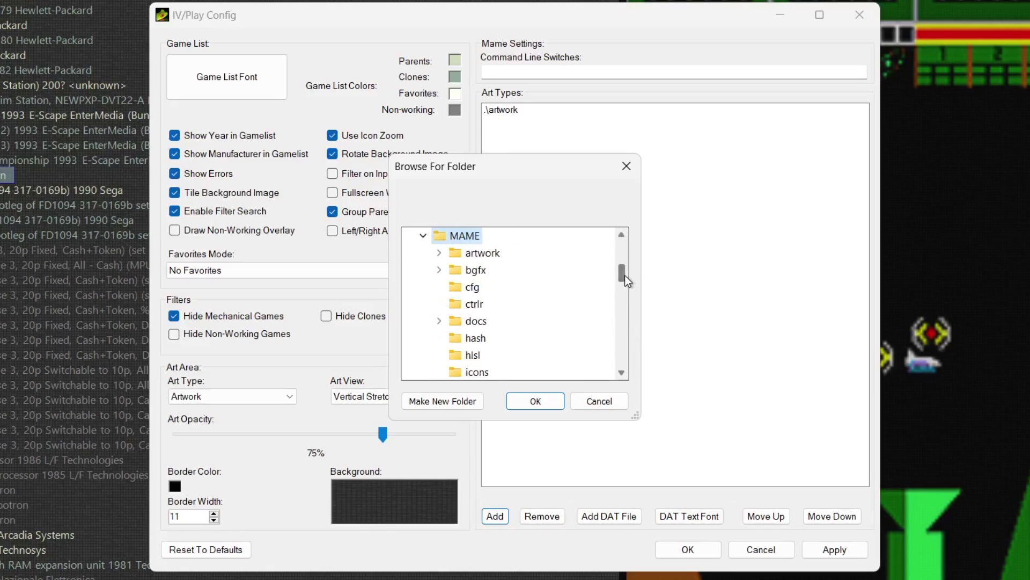
pyautogui.moveTo(625, 275); pyautogui.dragTo(624, 290)
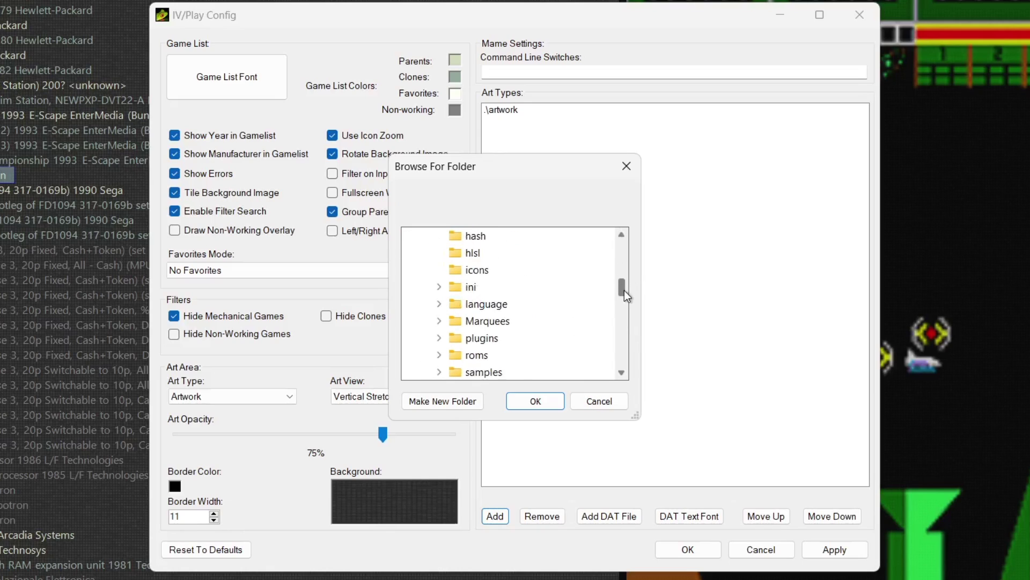
pyautogui.click(488, 322)
pyautogui.click(539, 400)
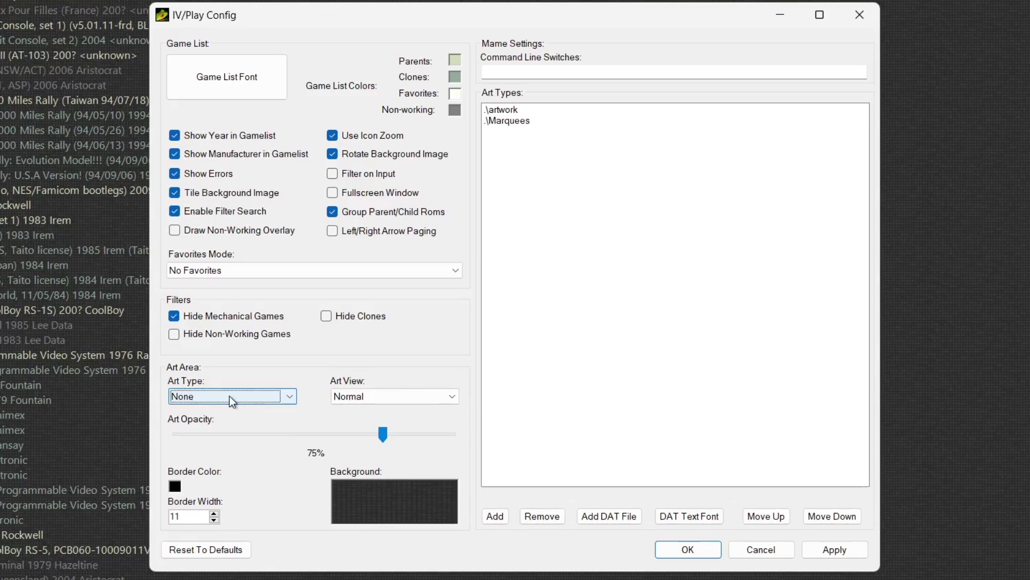
# Set the displayed art type to Marquees, apply the change and close the configuration.
pyautogui.click(230, 397)
pyautogui.click(228, 430)
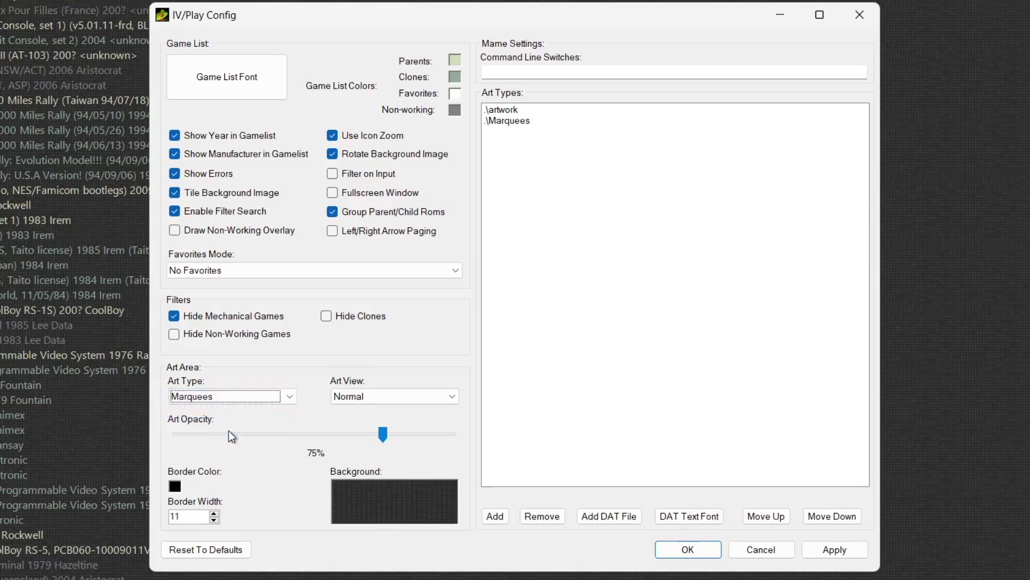
pyautogui.click(835, 549)
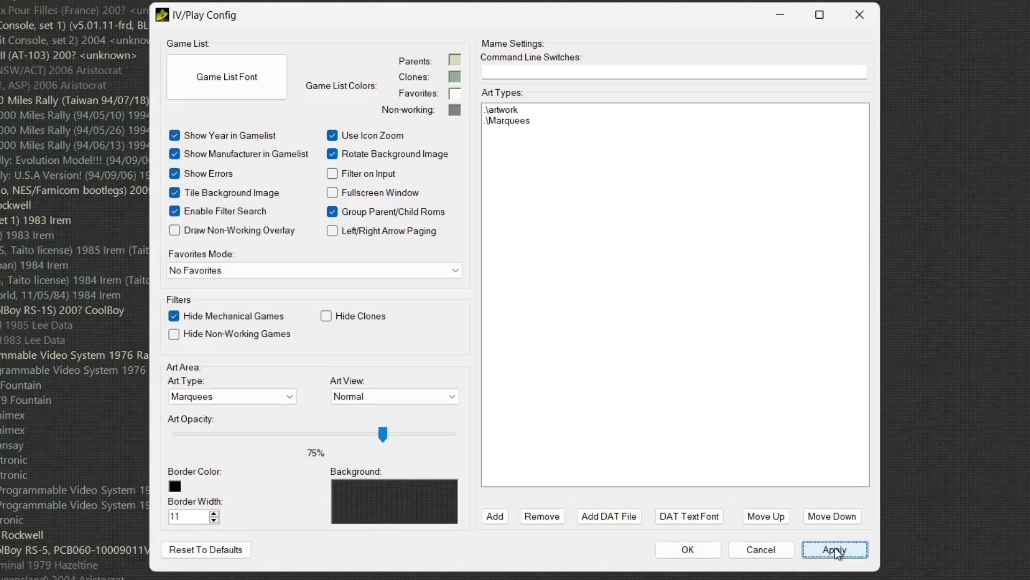
pyautogui.click(692, 553)
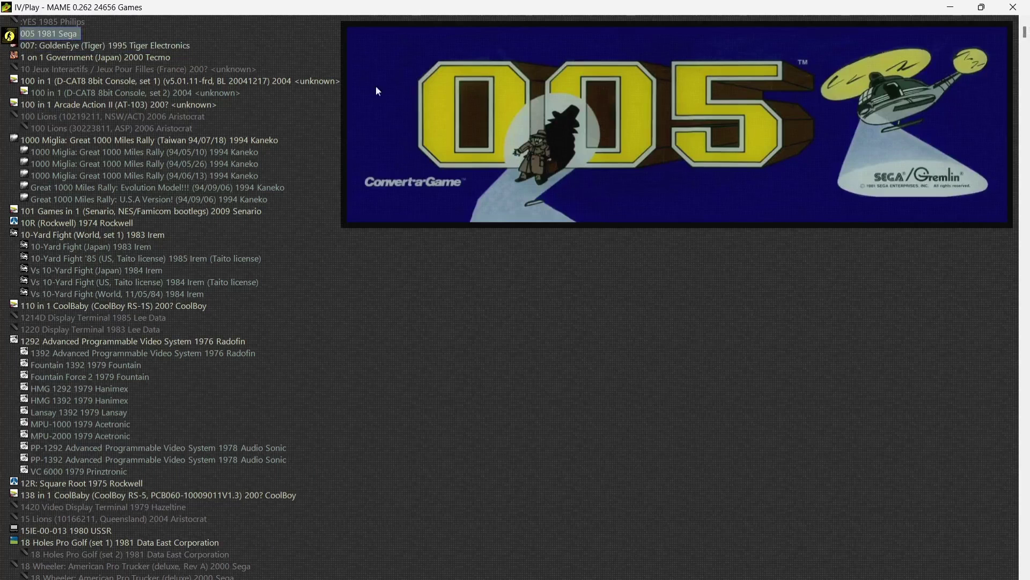
# Check the marquee artwork of several games, including 005, Ambush, Amaze-A-Tron, Americana and American Speedway.
pyautogui.click(63, 47)
pyautogui.click(59, 34)
pyautogui.moveTo(1026, 33); pyautogui.dragTo(1026, 46)
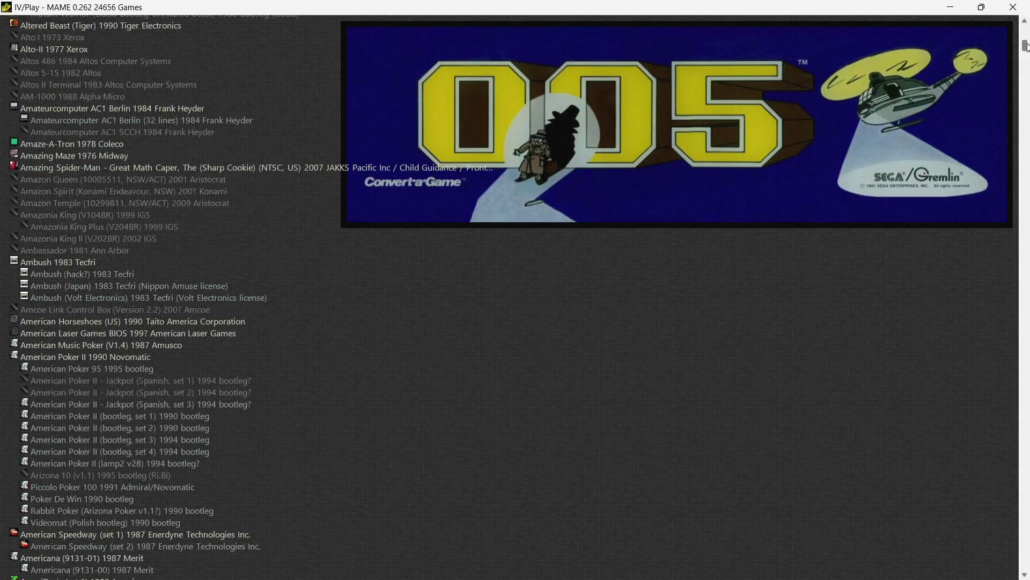
pyautogui.click(79, 262)
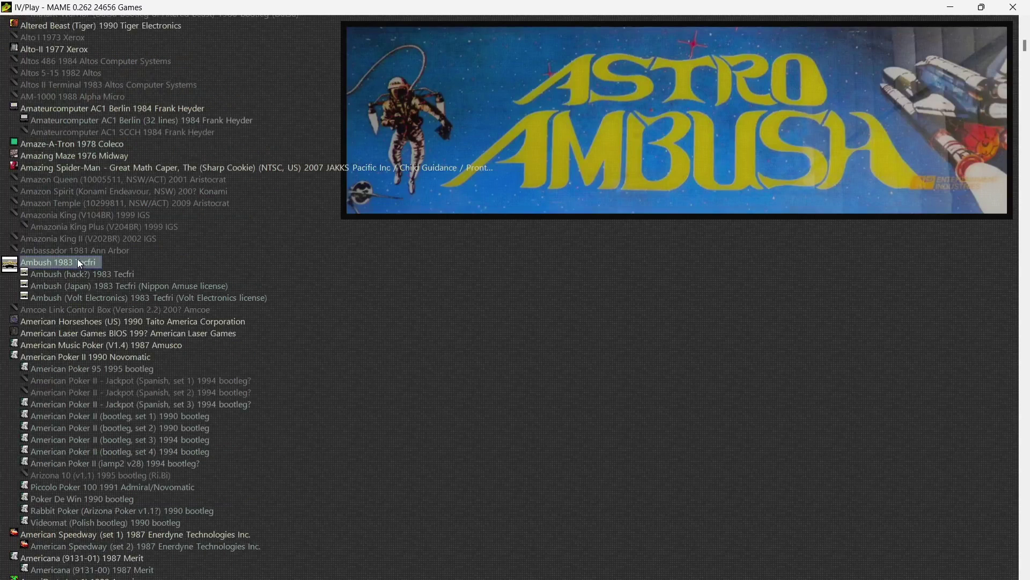
pyautogui.click(59, 153)
pyautogui.click(77, 143)
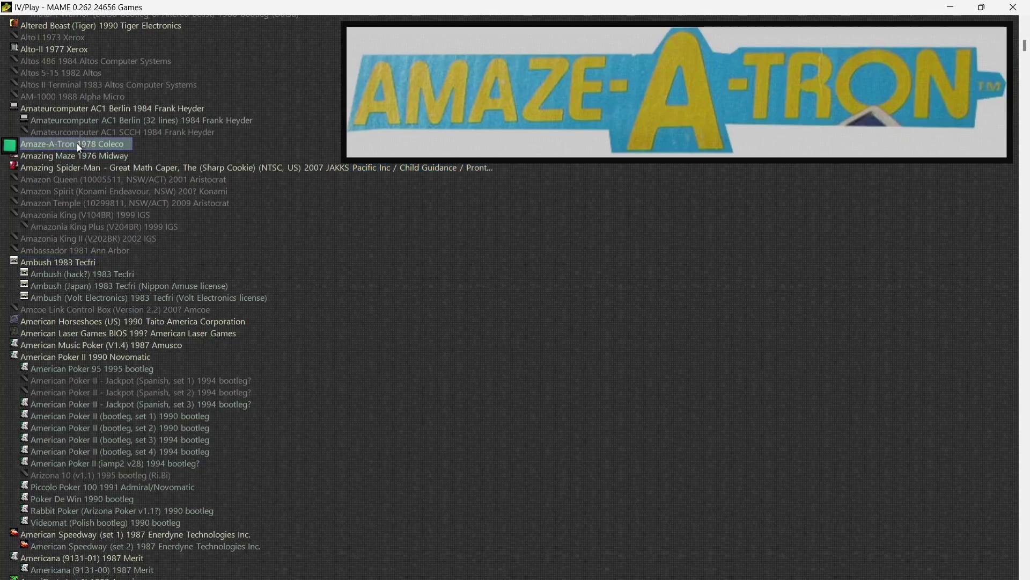
pyautogui.click(98, 558)
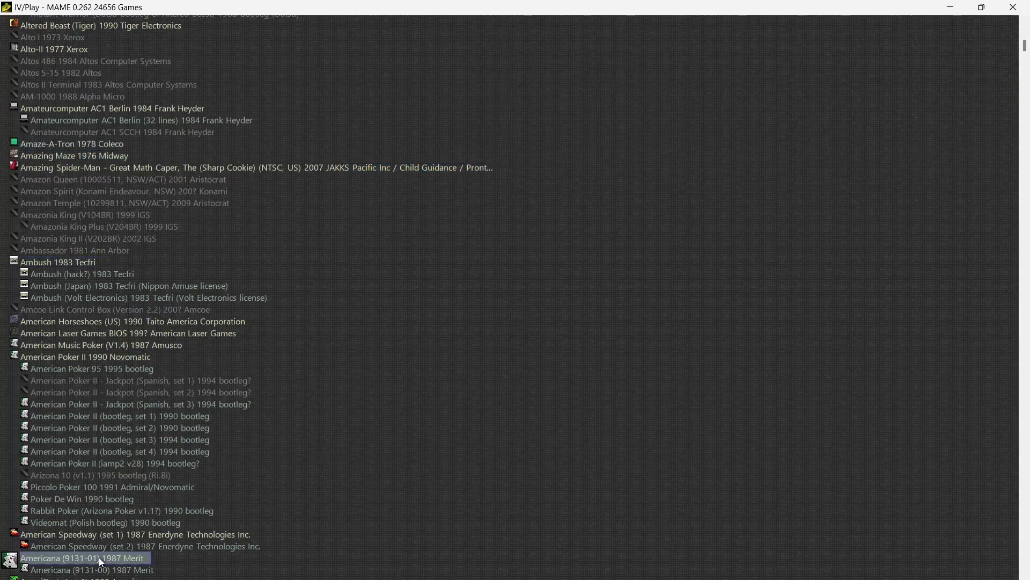
pyautogui.click(122, 539)
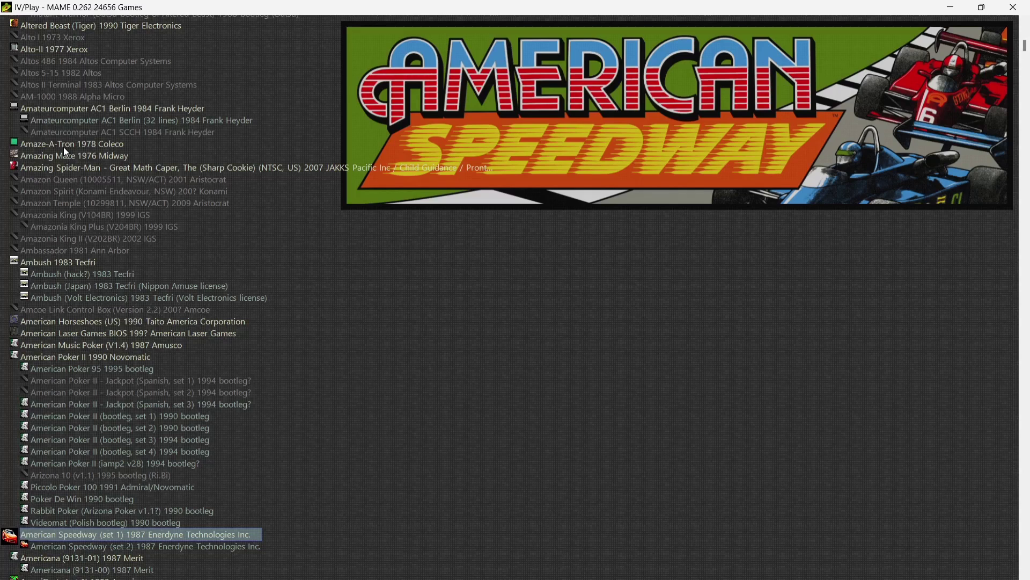
pyautogui.click(515, 320)
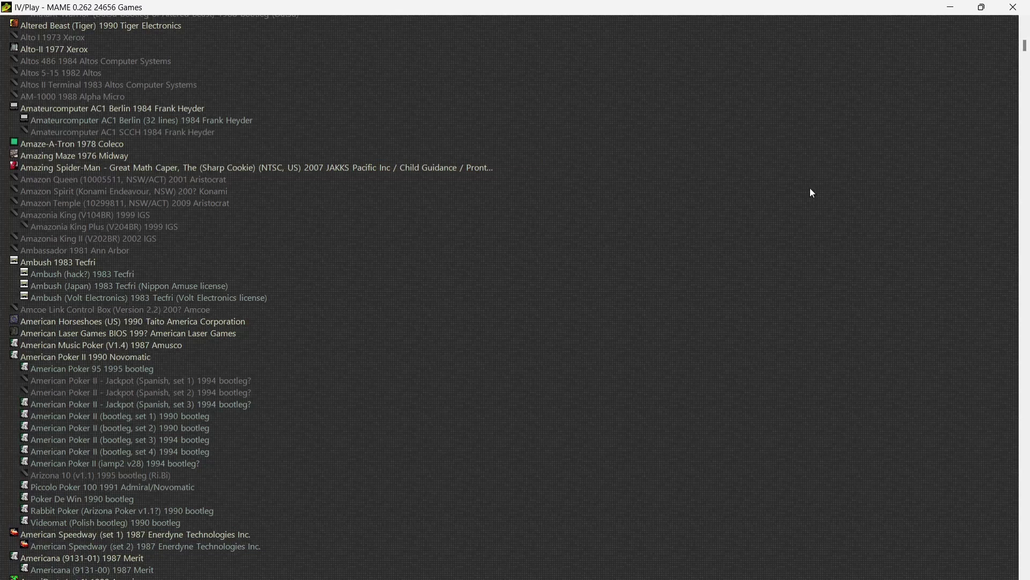
# Reopen the configuration, set the game list font to Showcard Gothic, Regular, size 10, and apply it.
pyautogui.press('F1')
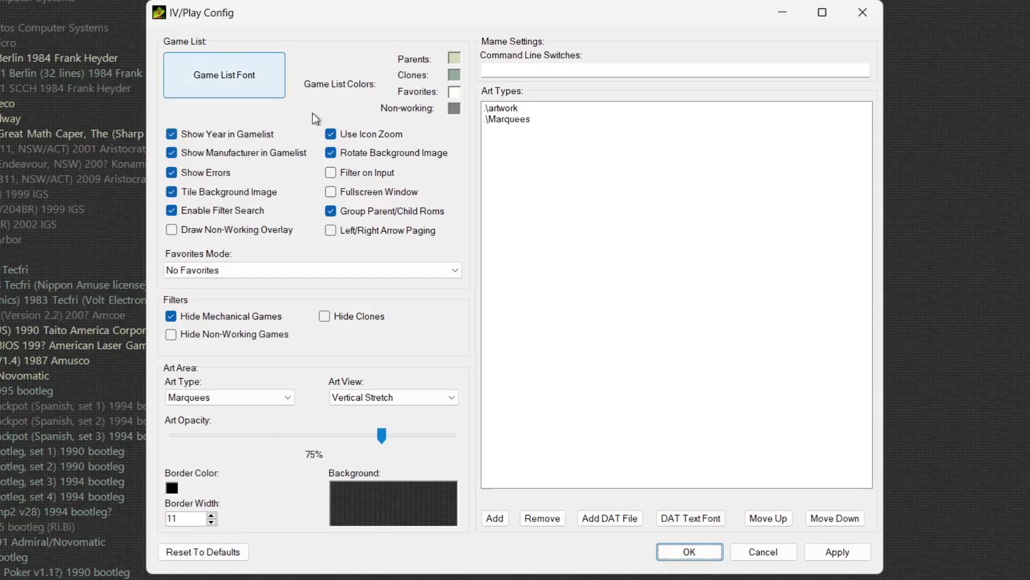
pyautogui.click(263, 91)
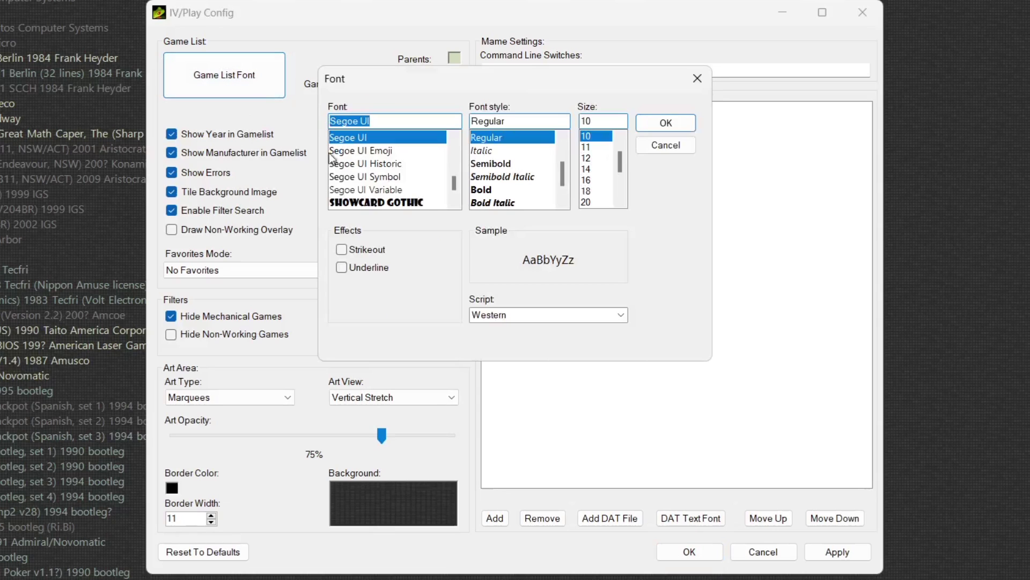
pyautogui.click(418, 203)
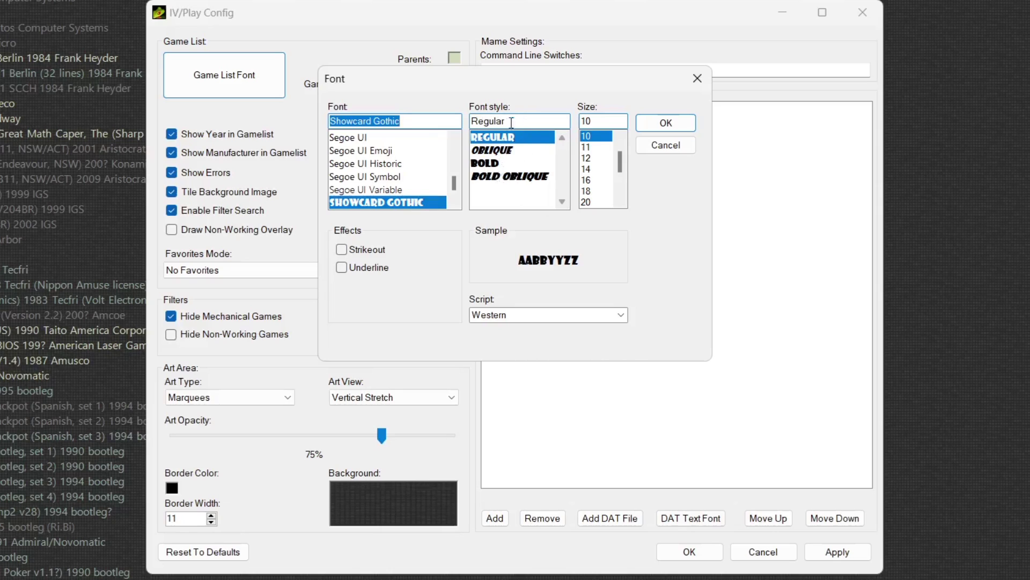
pyautogui.click(532, 178)
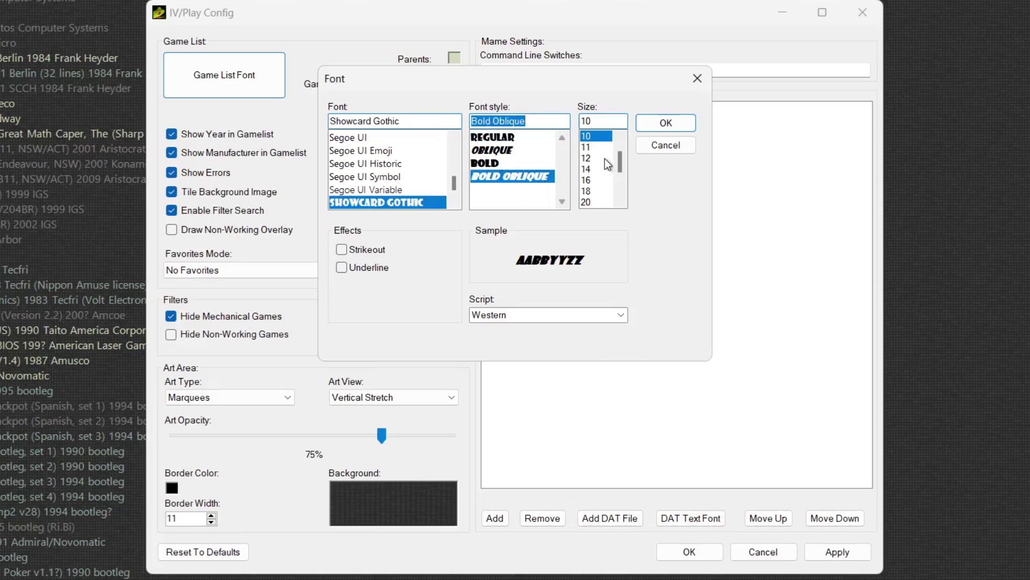
pyautogui.click(497, 139)
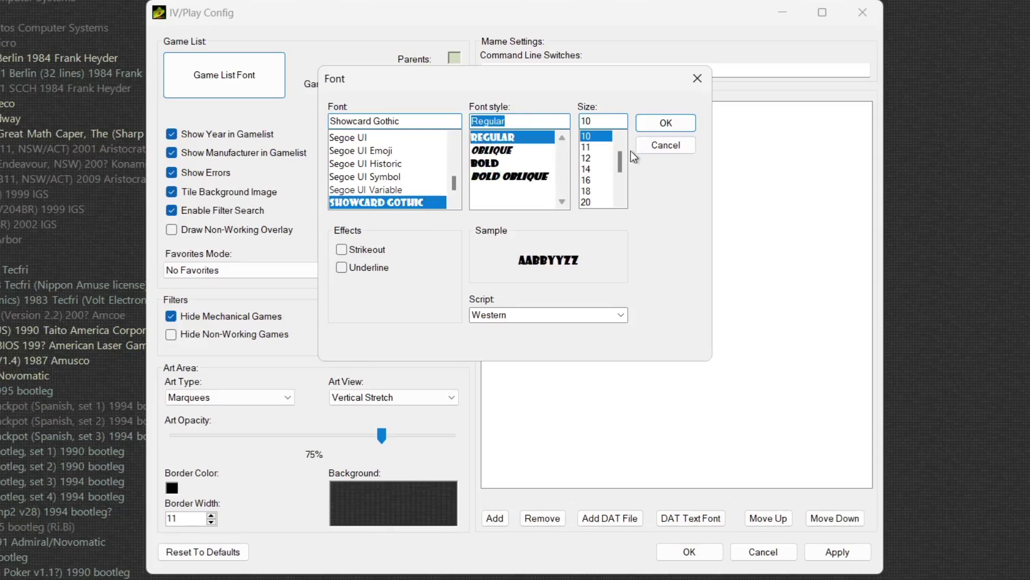
pyautogui.click(671, 123)
pyautogui.click(837, 552)
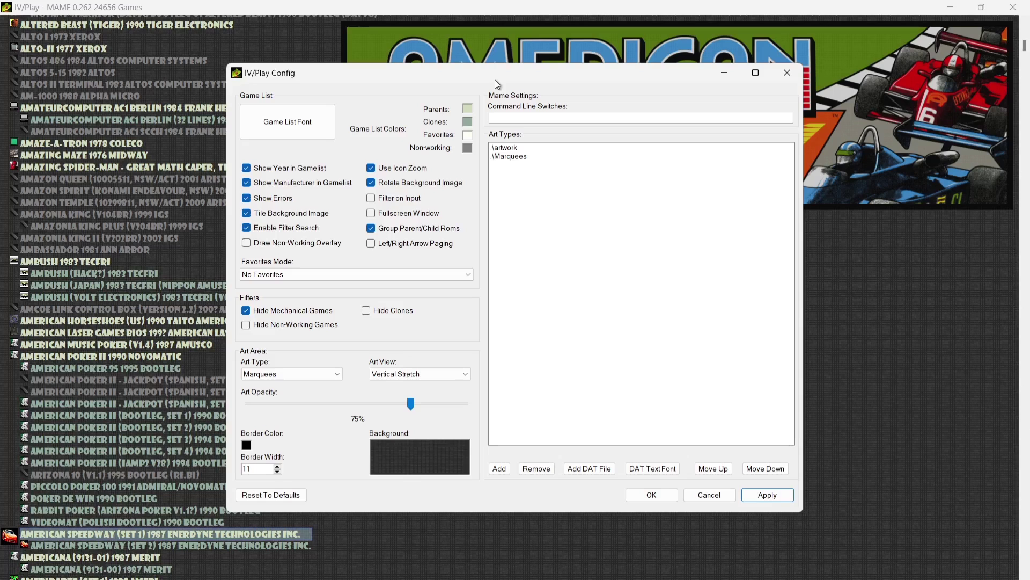
# Hide non-working games and clones from the game list, then apply and close the configuration.
pyautogui.moveTo(497, 76); pyautogui.dragTo(600, 71)
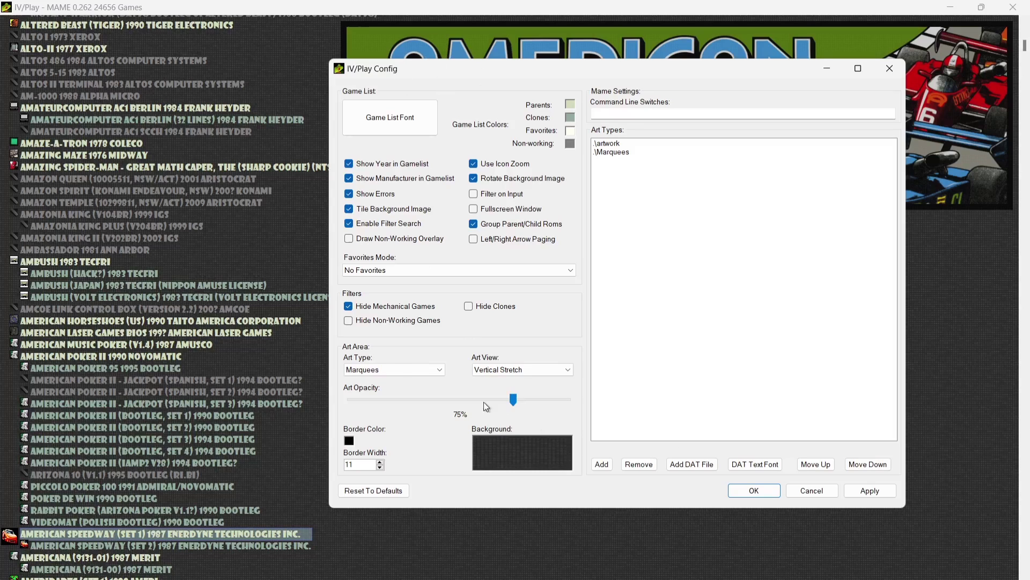
pyautogui.click(350, 321)
pyautogui.click(471, 308)
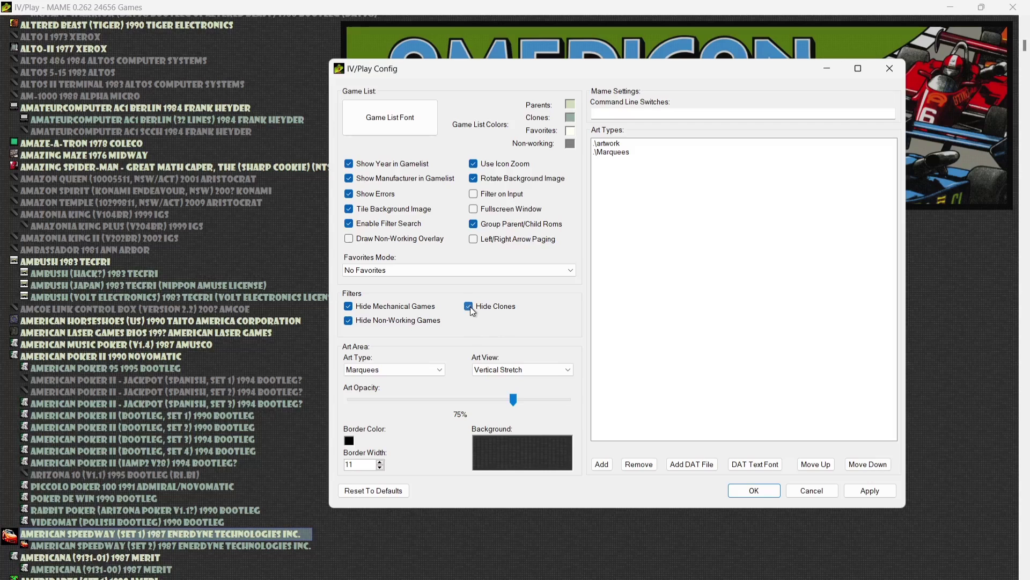
pyautogui.click(874, 492)
pyautogui.click(755, 491)
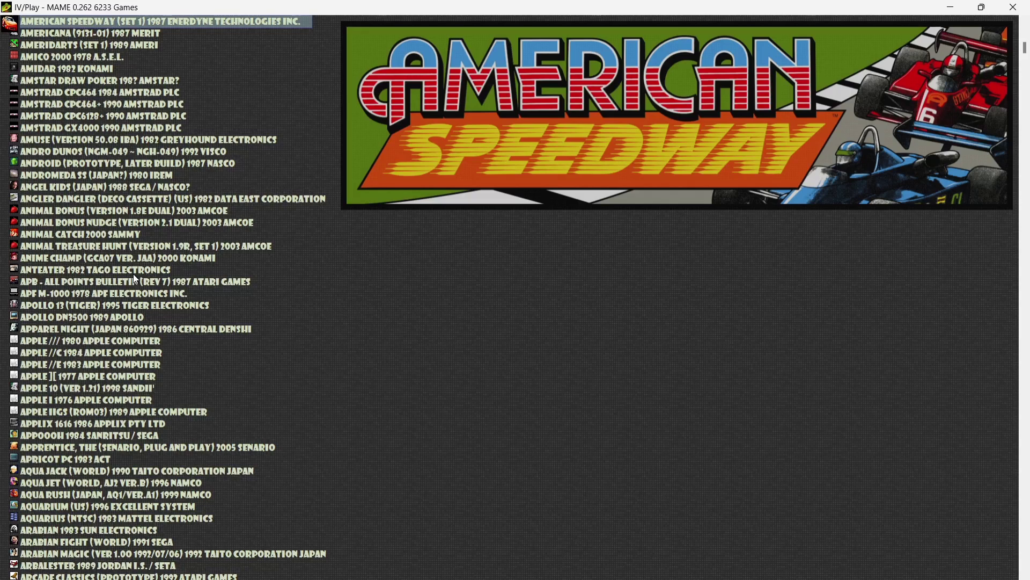
# Page through the filtered game list from American Speedway to the games starting with K to examine the entries and marquees.
pyautogui.press('pagedown')
pyautogui.press('pagedown')
pyautogui.press('pagedown')
pyautogui.press('pagedown')
pyautogui.press('pagedown')
pyautogui.press('pagedown')
pyautogui.press('pagedown')
pyautogui.press('pagedown')
pyautogui.press('pagedown')
pyautogui.press('pagedown')
pyautogui.press('pagedown')
pyautogui.press('pagedown')
pyautogui.press('pagedown')
pyautogui.press('pagedown')
pyautogui.press('pagedown')
pyautogui.press('pagedown')
pyautogui.press('pagedown')
pyautogui.press('pagedown')
pyautogui.press('pagedown')
pyautogui.press('pagedown')
pyautogui.press('pagedown')
pyautogui.press('pagedown')
pyautogui.press('pagedown')
pyautogui.press('pagedown')
pyautogui.press('pagedown')
pyautogui.press('pagedown')
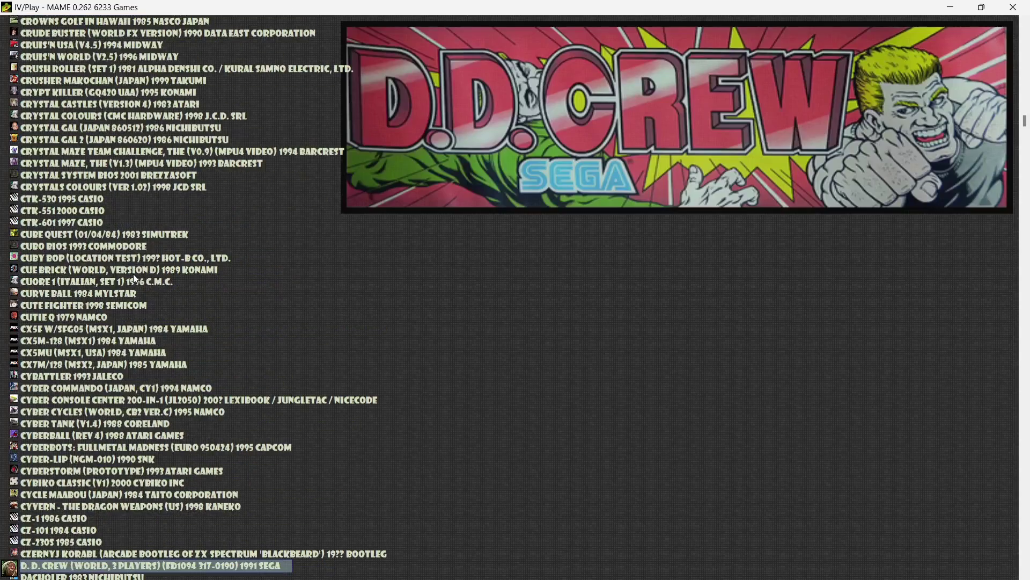
pyautogui.press('pagedown')
pyautogui.press('pagedown')
pyautogui.press('pagedown')
pyautogui.press('pagedown')
pyautogui.press('pagedown')
pyautogui.press('pagedown')
pyautogui.press('pagedown')
pyautogui.press('pagedown')
pyautogui.press('pagedown')
pyautogui.press('pagedown')
pyautogui.press('pagedown')
pyautogui.press('pagedown')
pyautogui.press('pagedown')
pyautogui.press('pagedown')
pyautogui.press('pagedown')
pyautogui.press('pagedown')
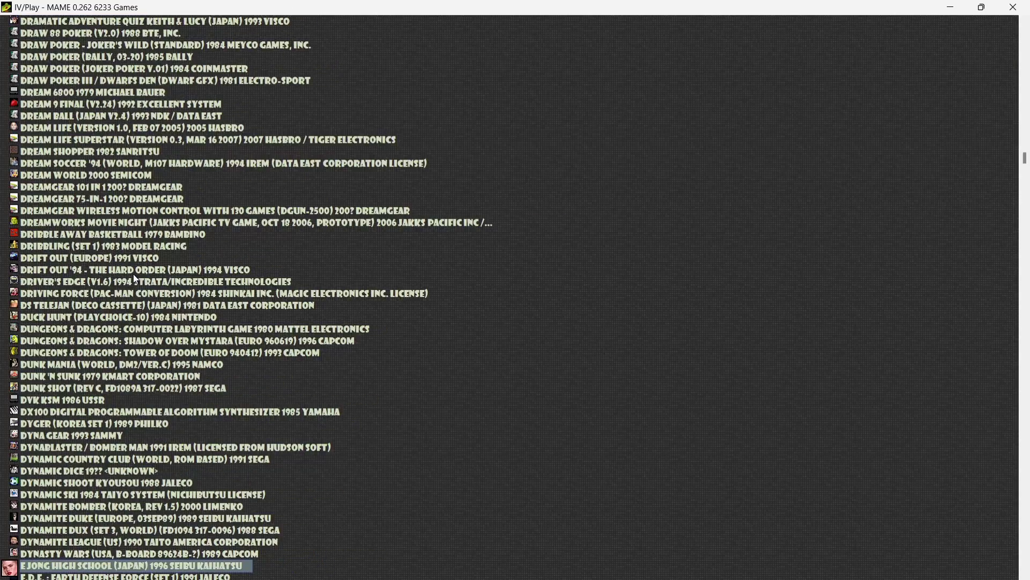
pyautogui.press('pagedown')
pyautogui.press('pagedown')
pyautogui.press('pagedown')
pyautogui.press('pagedown')
pyautogui.press('pagedown')
pyautogui.press('pagedown')
pyautogui.press('pagedown')
pyautogui.press('pagedown')
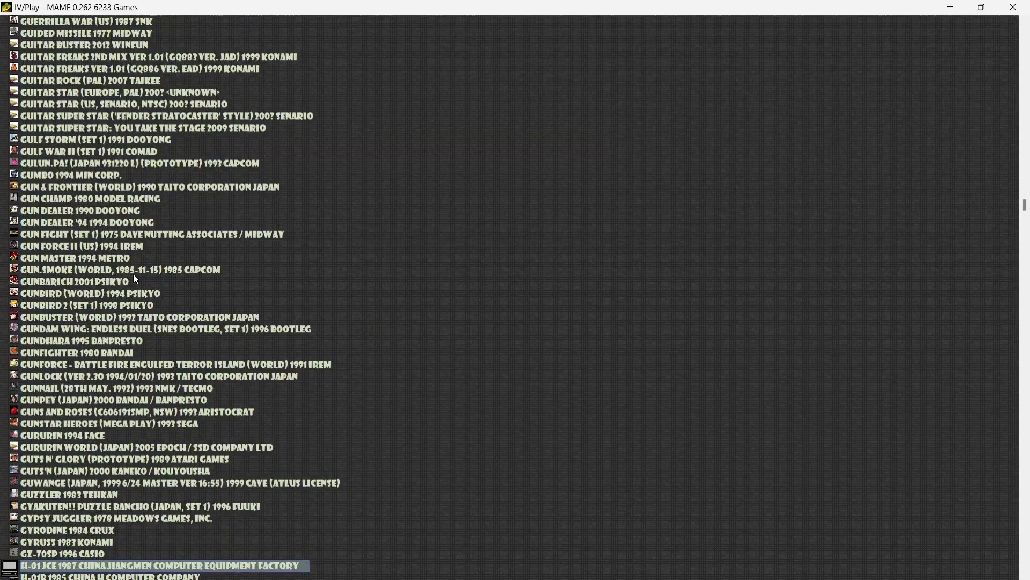
pyautogui.press('pagedown')
pyautogui.press('pagedown')
pyautogui.press('pagedown')
pyautogui.press('pagedown')
pyautogui.press('pagedown')
pyautogui.press('pagedown')
pyautogui.press('pagedown')
pyautogui.press('pagedown')
pyautogui.press('pagedown')
pyautogui.press('pagedown')
pyautogui.press('pagedown')
pyautogui.press('pagedown')
pyautogui.press('pagedown')
pyautogui.press('pagedown')
pyautogui.press('pagedown')
pyautogui.press('pagedown')
pyautogui.press('pagedown')
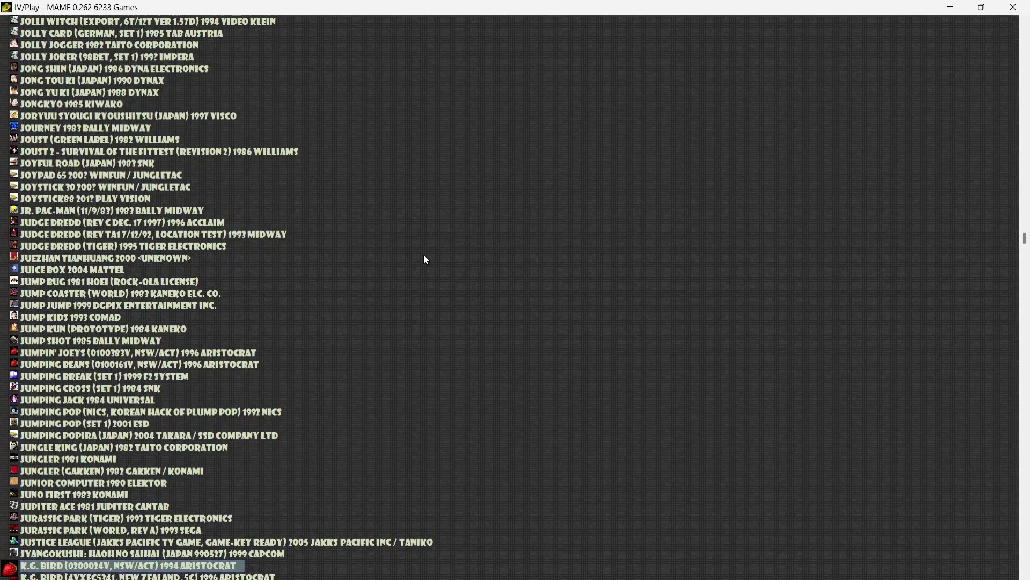
# Page further through the filtered game list, from the K entries past L, M and N, to examine the titles.
pyautogui.press('pagedown')
pyautogui.press('pagedown')
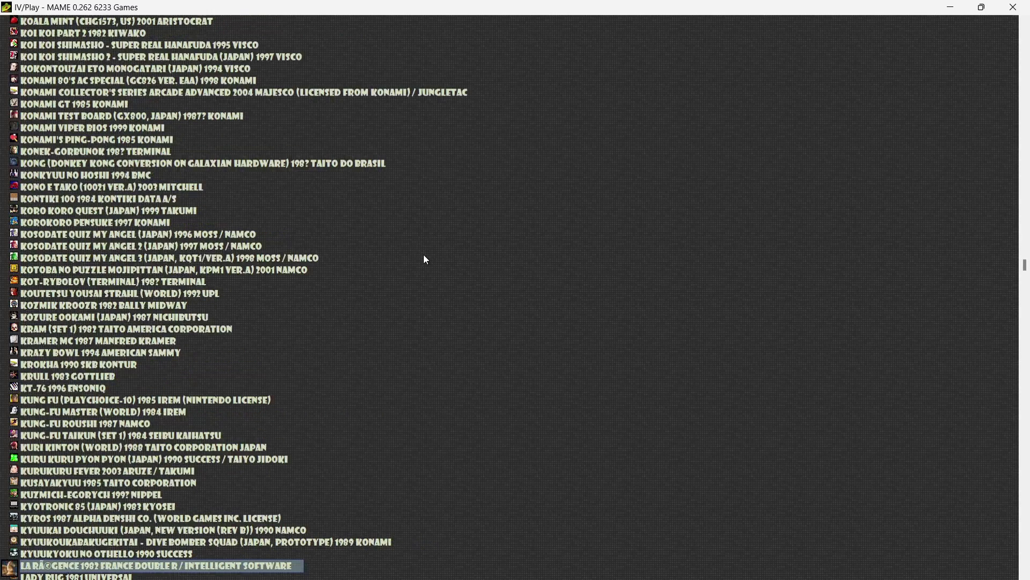
pyautogui.press('pagedown')
pyautogui.press('pagedown')
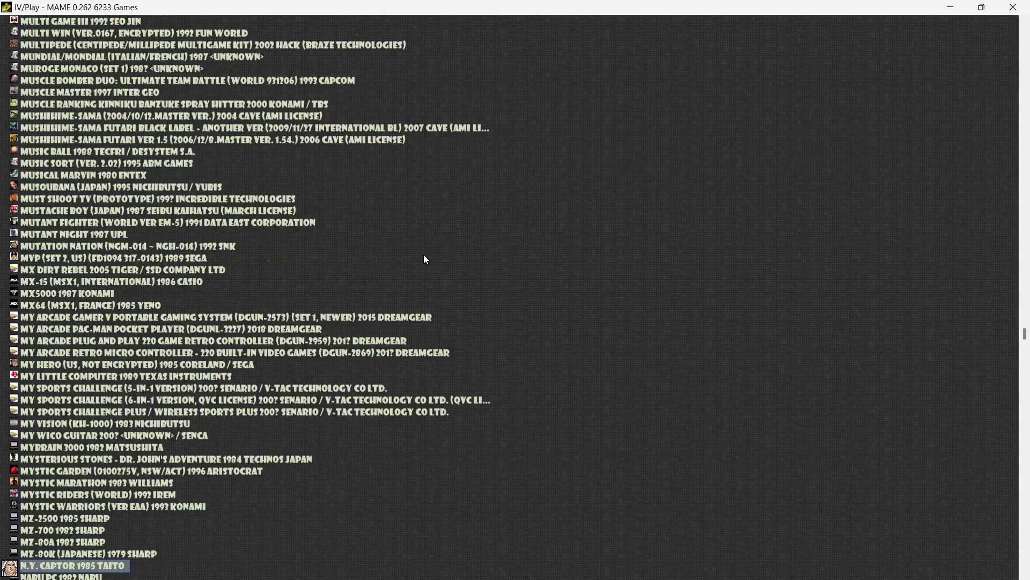
pyautogui.press('pagedown')
pyautogui.press('pagedown')
# Jump to the games starting with S and go back up the list to select Robocop (World, Revision 4).
pyautogui.press('s')
pyautogui.press('Up')
pyautogui.press('Up')
pyautogui.press('Up')
pyautogui.press('Up')
pyautogui.press('Up')
pyautogui.press('Up')
pyautogui.press('Up')
pyautogui.press('Up')
pyautogui.press('Up')
pyautogui.press('Up')
pyautogui.press('Up')
pyautogui.press('Up')
pyautogui.press('Up')
pyautogui.press('Up')
pyautogui.press('Up')
pyautogui.press('Up')
pyautogui.press('Up')
pyautogui.press('Up')
pyautogui.press('Up')
pyautogui.press('Up')
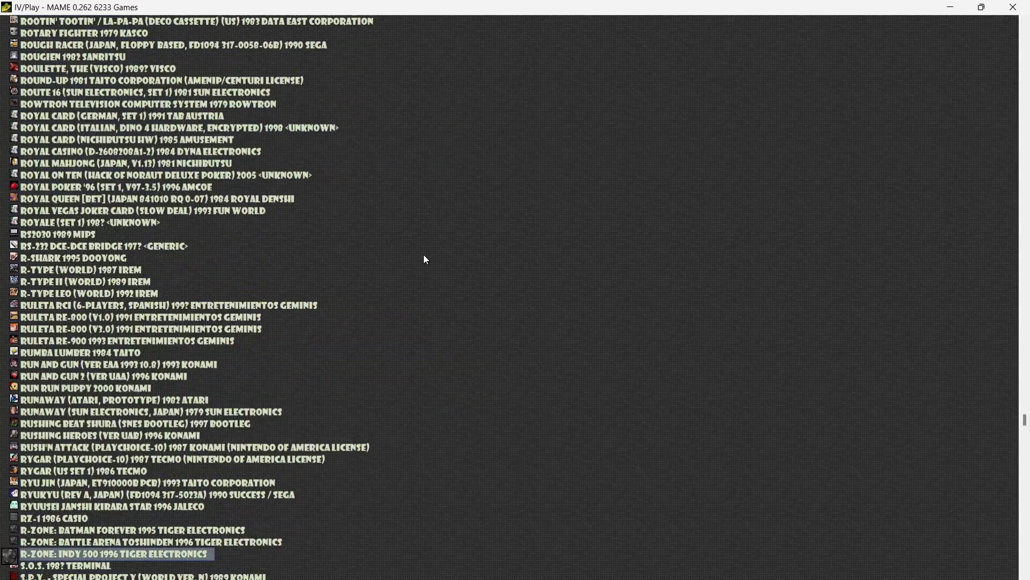
pyautogui.press('Up')
pyautogui.press('Up')
pyautogui.press('Up')
pyautogui.press('Up')
pyautogui.press('Up')
pyautogui.press('Up')
pyautogui.press('Up')
pyautogui.press('Up')
pyautogui.press('Up')
pyautogui.press('Up')
pyautogui.press('Up')
pyautogui.press('Up')
pyautogui.press('Up')
pyautogui.press('Up')
pyautogui.press('Up')
pyautogui.press('Up')
pyautogui.press('Up')
pyautogui.press('Up')
pyautogui.press('Up')
pyautogui.press('Up')
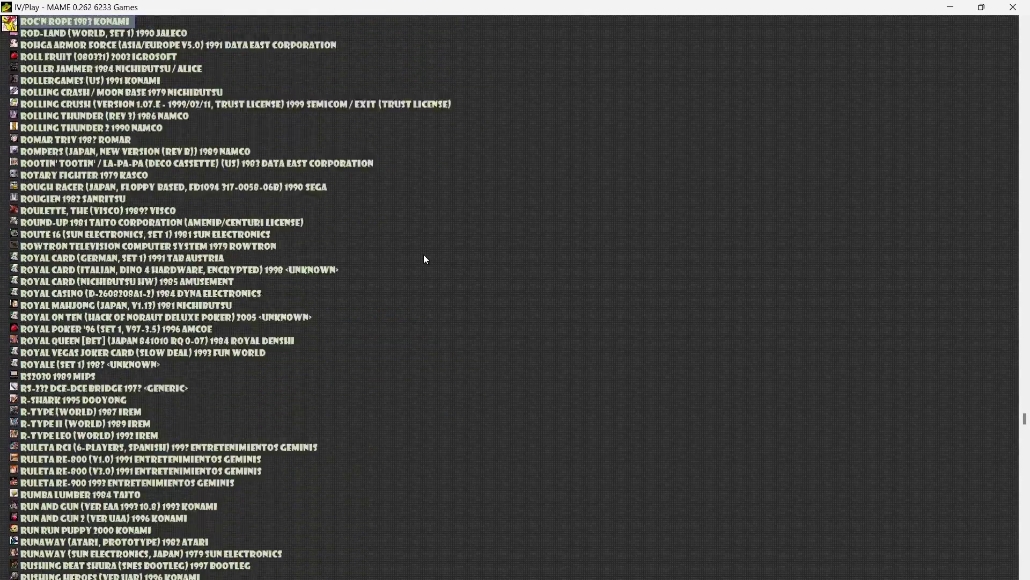
pyautogui.press('Down')
pyautogui.press('Down')
pyautogui.press('Down')
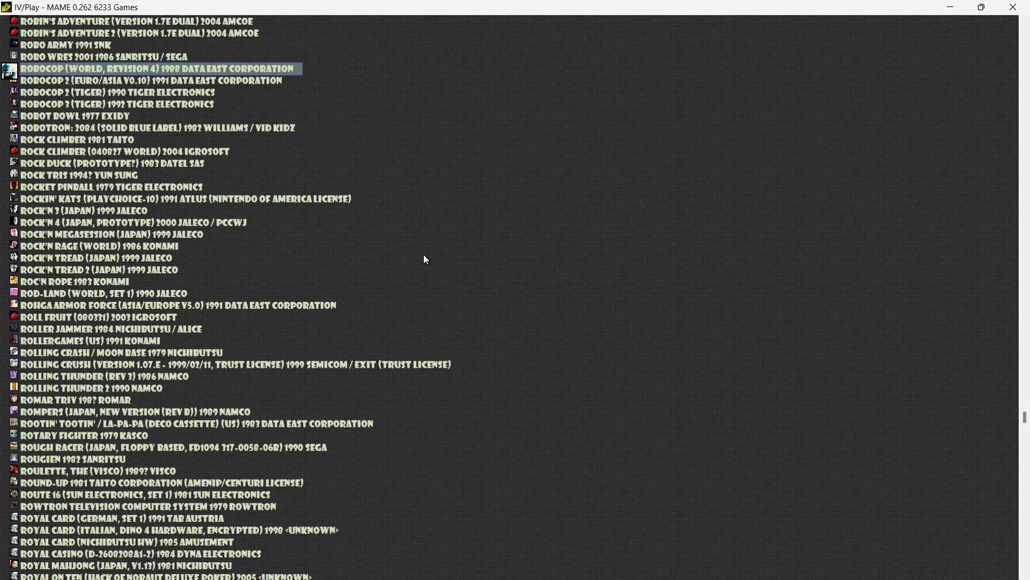
# Launch Robocop, continue past its system information and known-problems screens, and quit back to the game list.
pyautogui.press('Return')
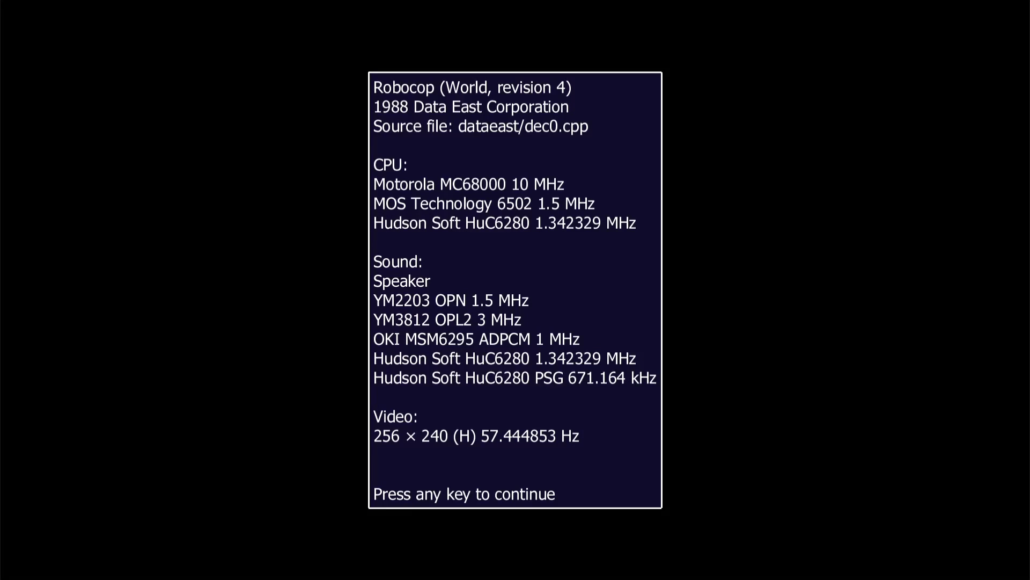
pyautogui.press('Return')
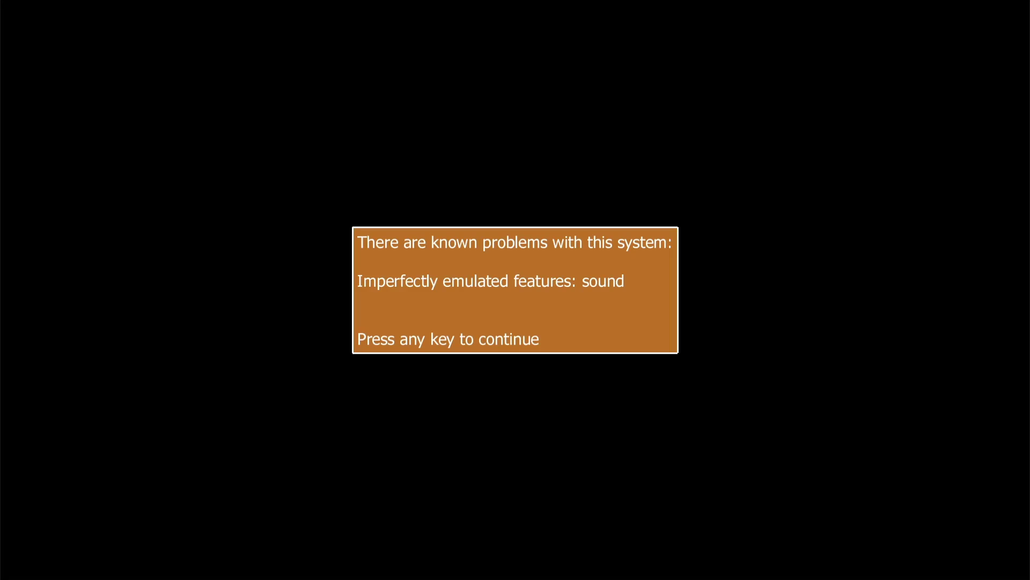
pyautogui.press('Return')
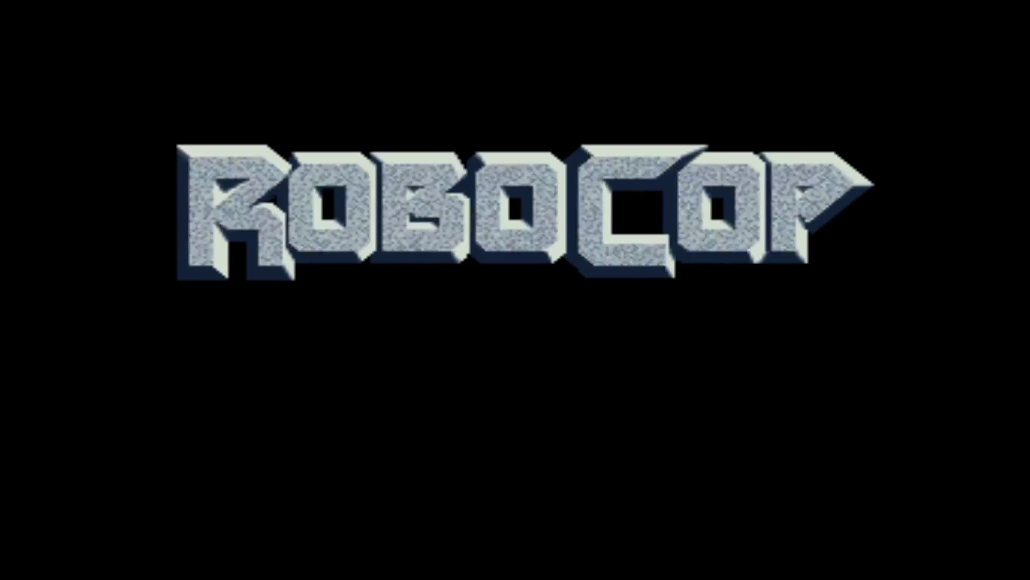
pyautogui.press('Escape')
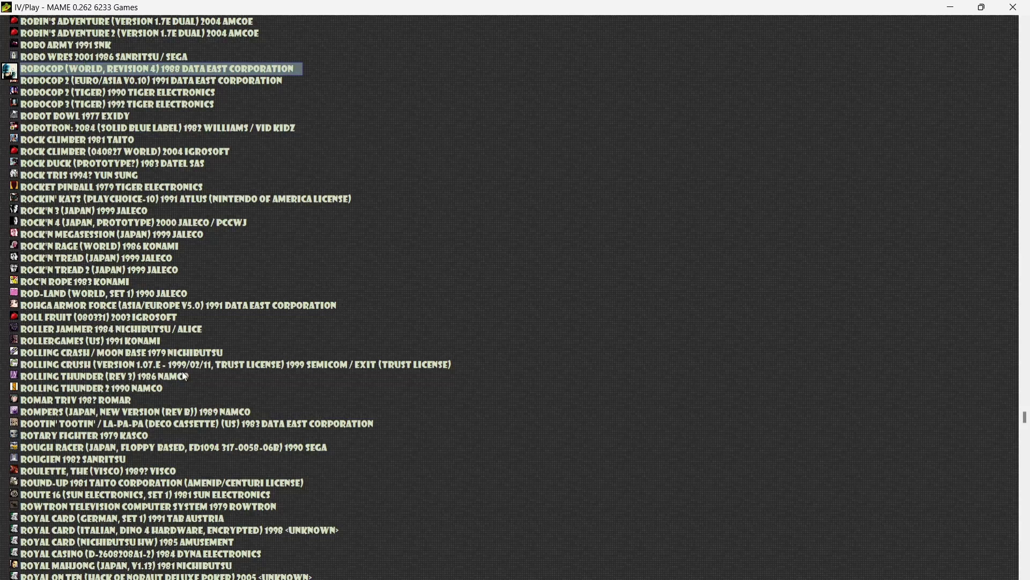
# Close the IV/Play front-end and run mame.exe from the MAME folder.
pyautogui.click(1013, 7)
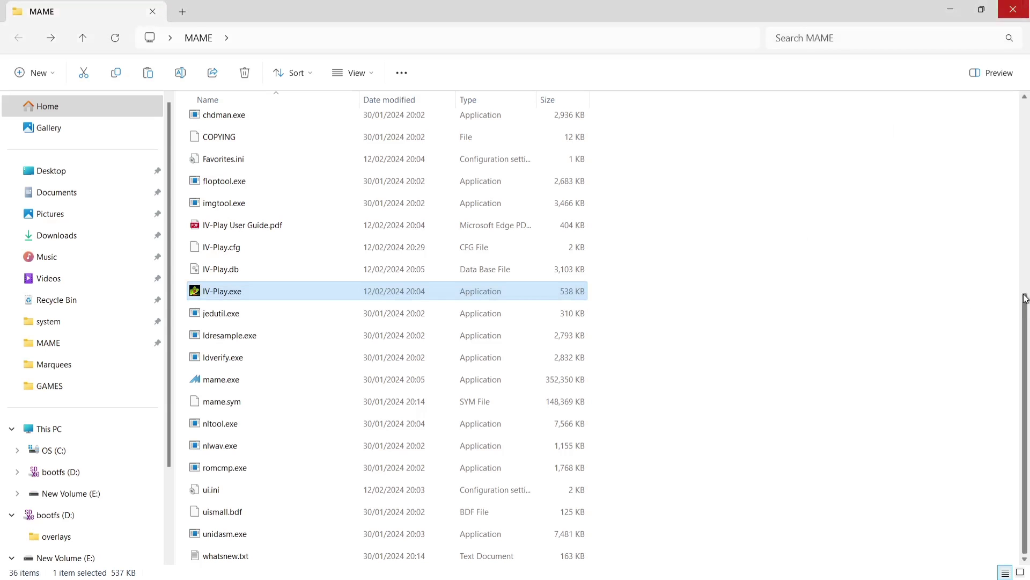
pyautogui.moveTo(1026, 307); pyautogui.dragTo(1017, 338)
pyautogui.click(214, 381)
pyautogui.doubleClick(213, 378)
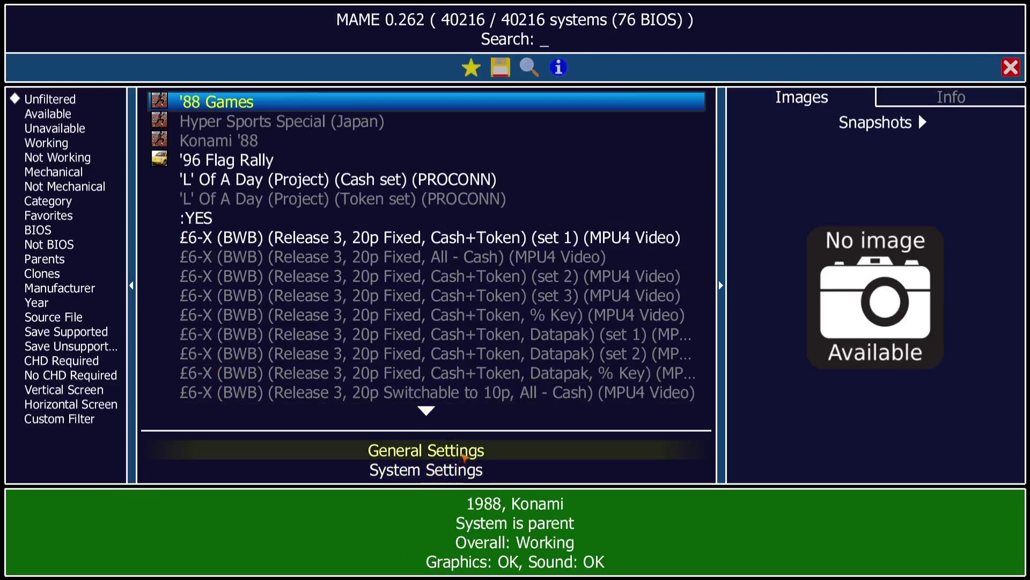
# Open the general input assignments for Player 1 Controls from MAME's General Settings.
pyautogui.click(461, 458)
pyautogui.click(462, 457)
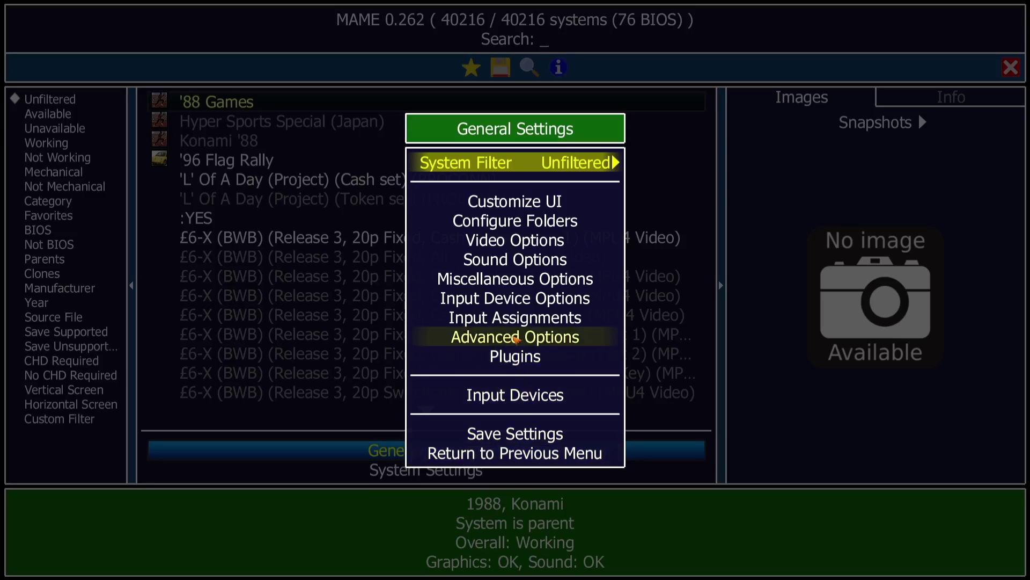
pyautogui.click(523, 322)
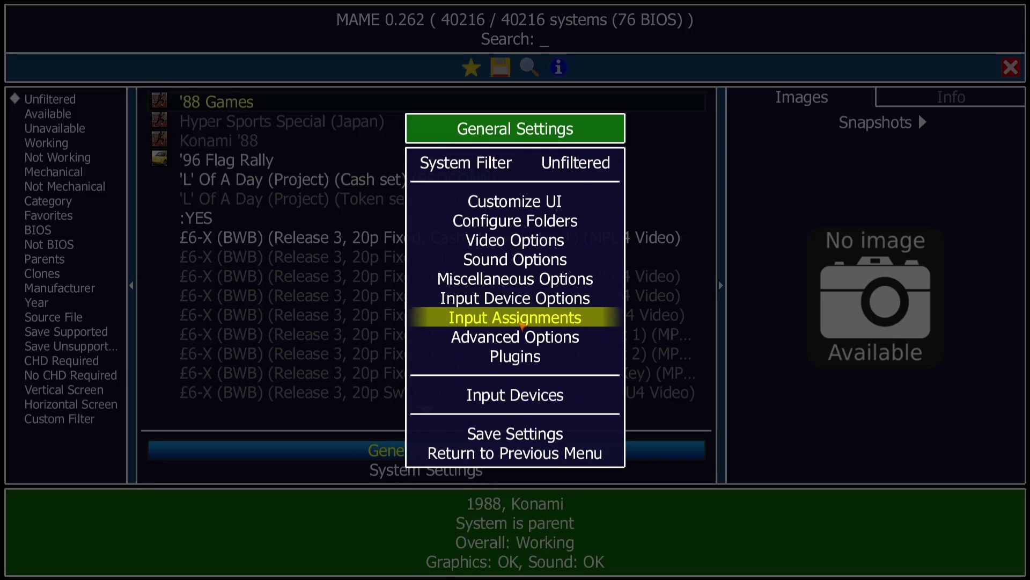
pyautogui.click(522, 322)
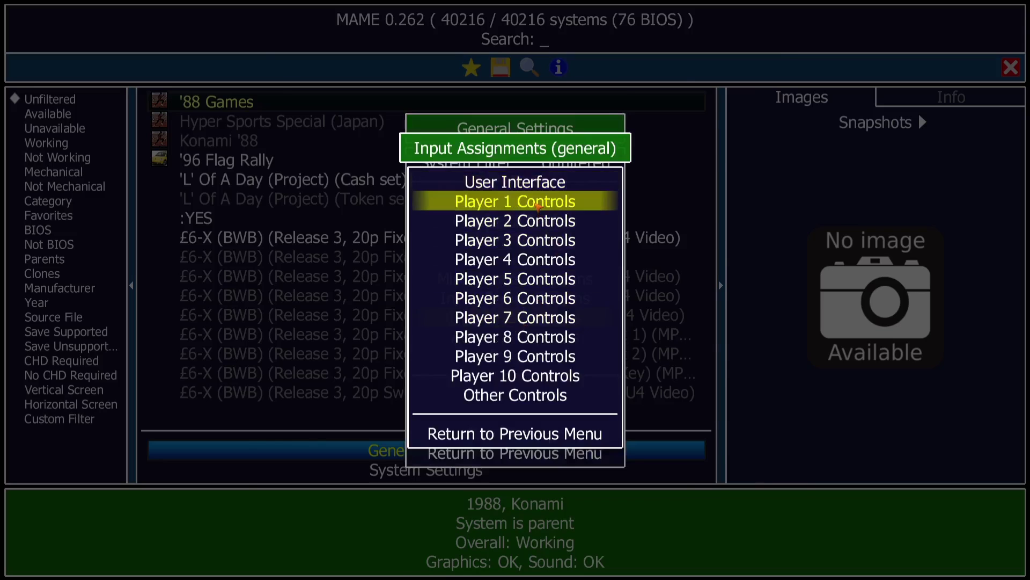
pyautogui.click(537, 205)
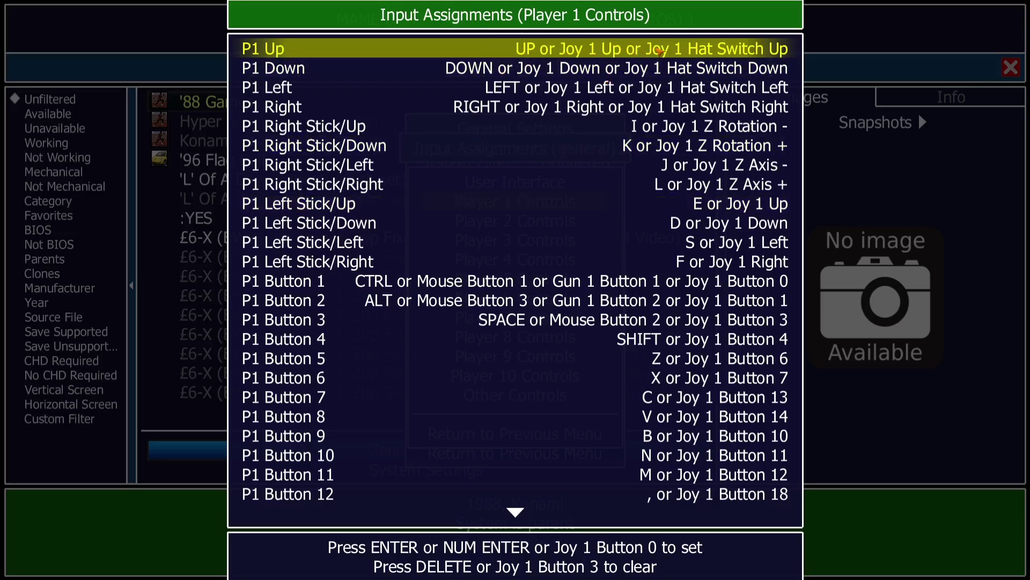
# Set P1 Up to Joy 1 Hat Switch Up and append the matching Joy 1 Hat Switch directions to P1 Down, Left and Right.
pyautogui.click(687, 51)
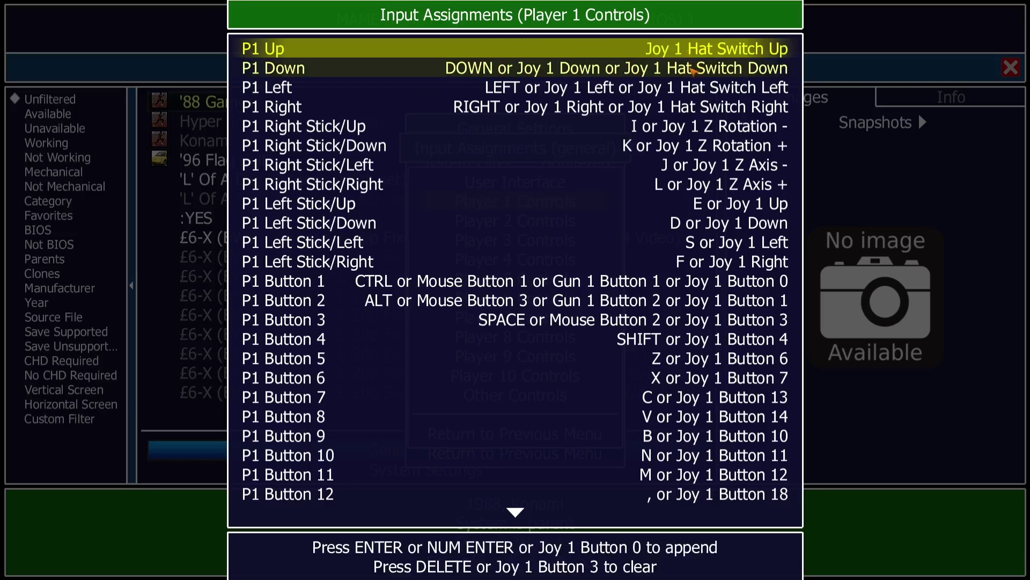
pyautogui.click(693, 69)
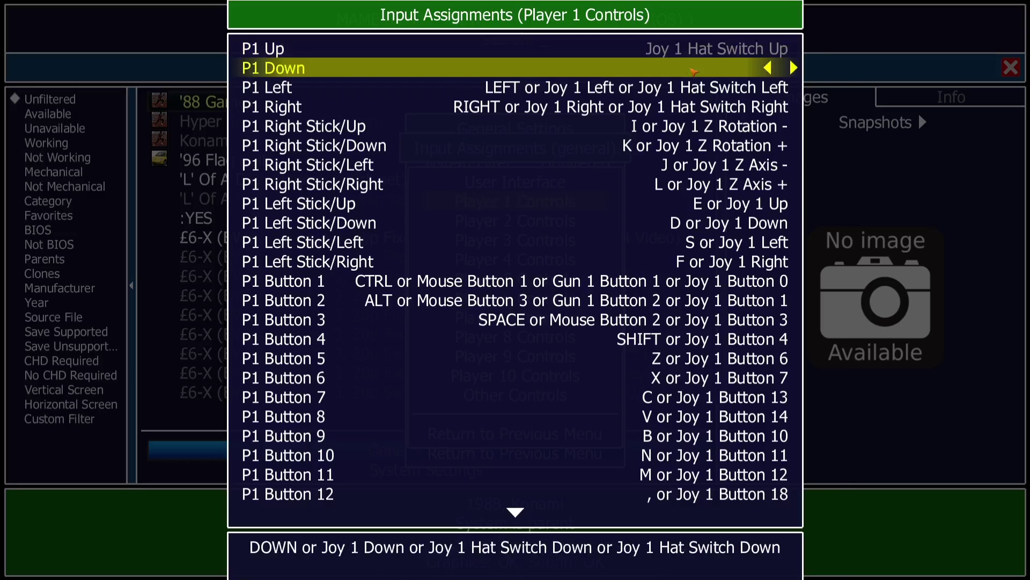
pyautogui.click(696, 90)
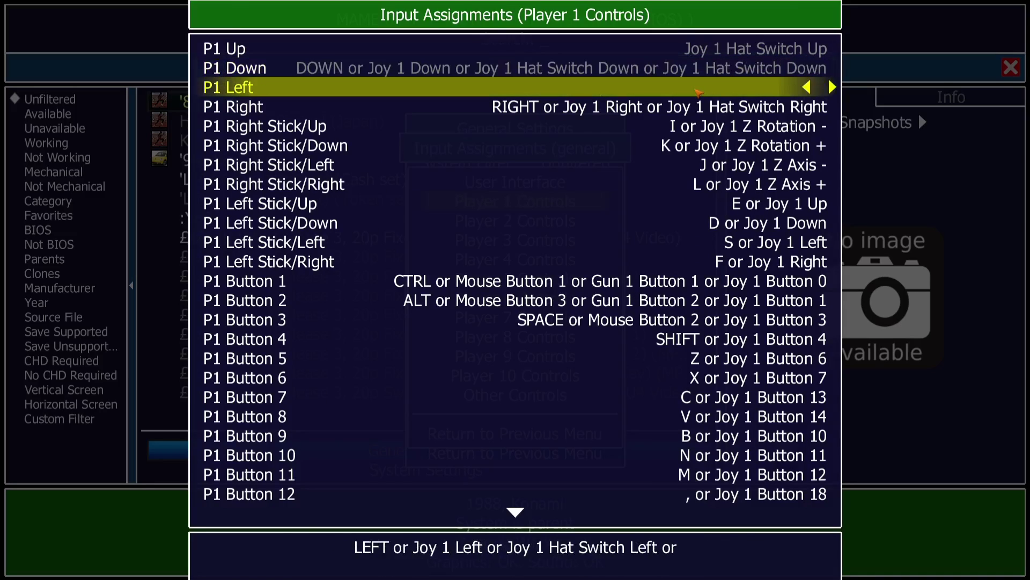
pyautogui.click(779, 110)
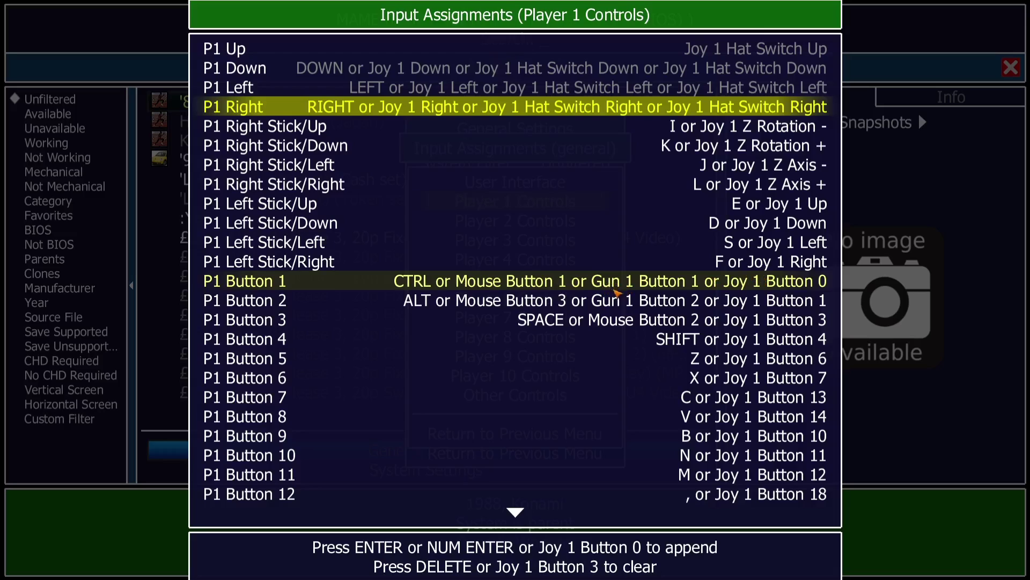
# Append Joy 1 Button 0, 3, 1 and 18 to P1 Button 1, 2, 3 and 4 respectively.
pyautogui.click(691, 287)
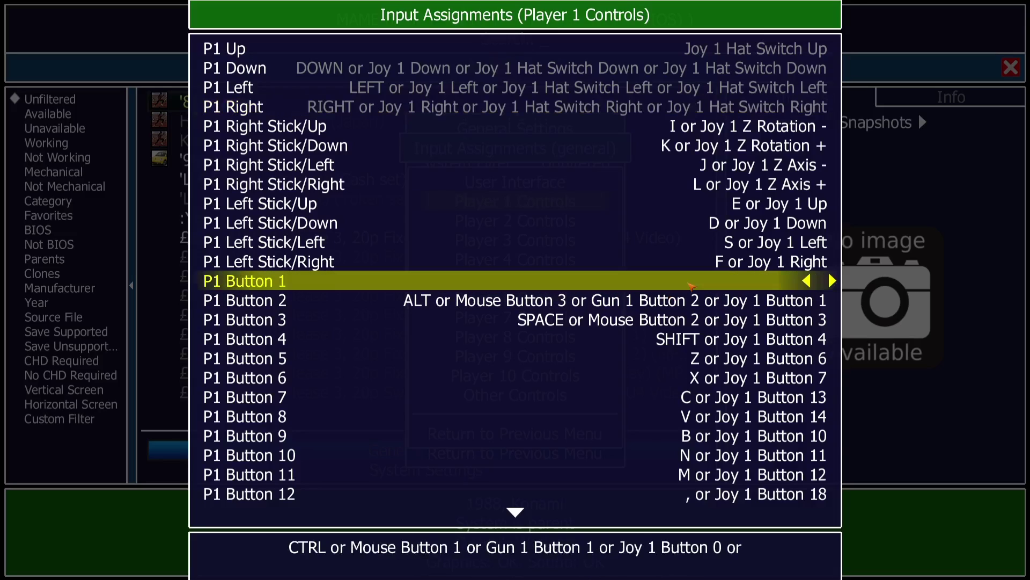
pyautogui.click(710, 305)
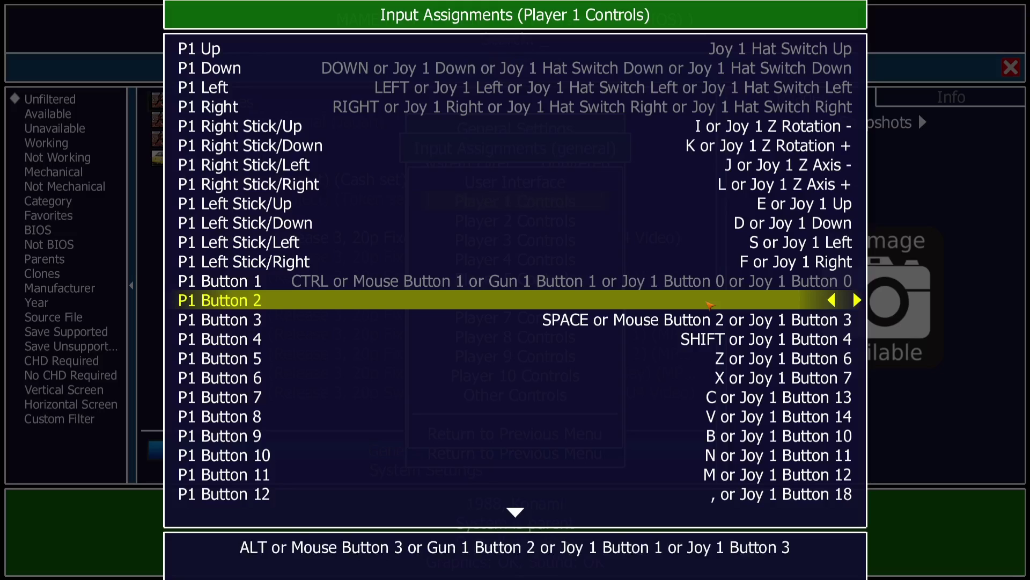
pyautogui.click(809, 322)
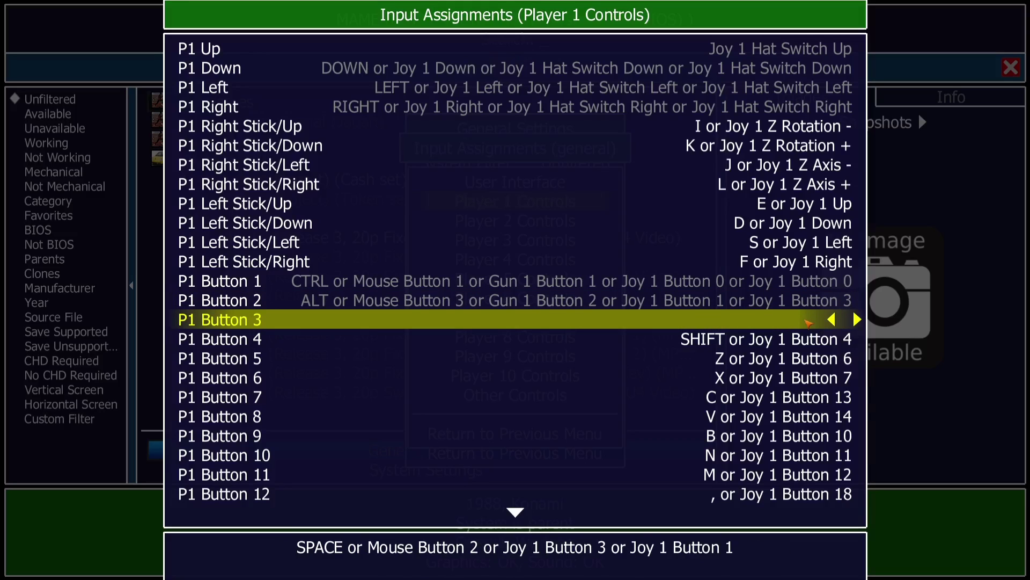
pyautogui.click(820, 341)
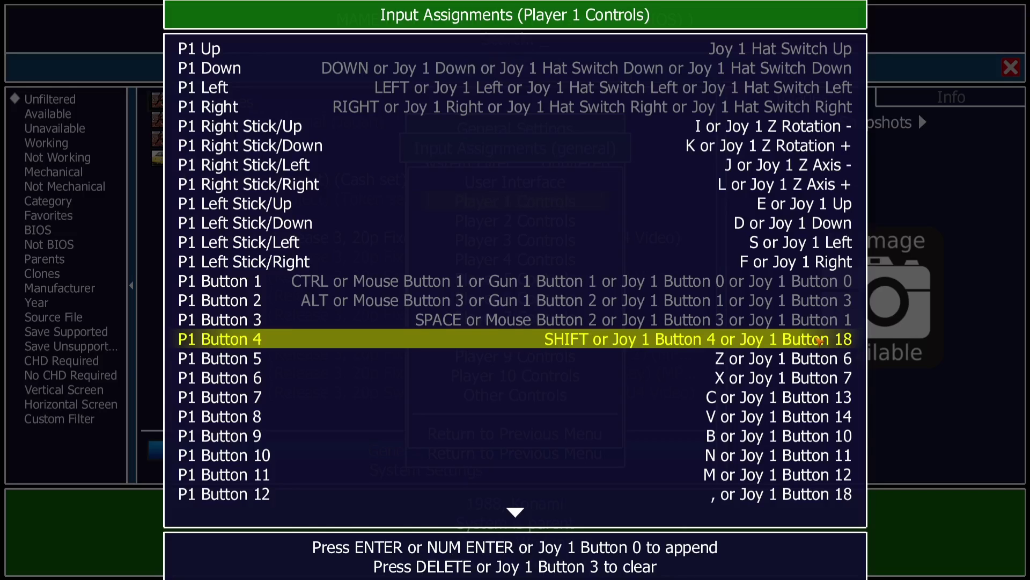
# Set P1 Start to Joy 1 Button 11 and append Joy 1 Button 10 to P1 Select.
pyautogui.press('Down')
pyautogui.press('Down')
pyautogui.press('Down')
pyautogui.press('Down')
pyautogui.press('Down')
pyautogui.press('Down')
pyautogui.press('Down')
pyautogui.press('Down')
pyautogui.press('Down')
pyautogui.press('Down')
pyautogui.press('Down')
pyautogui.press('Down')
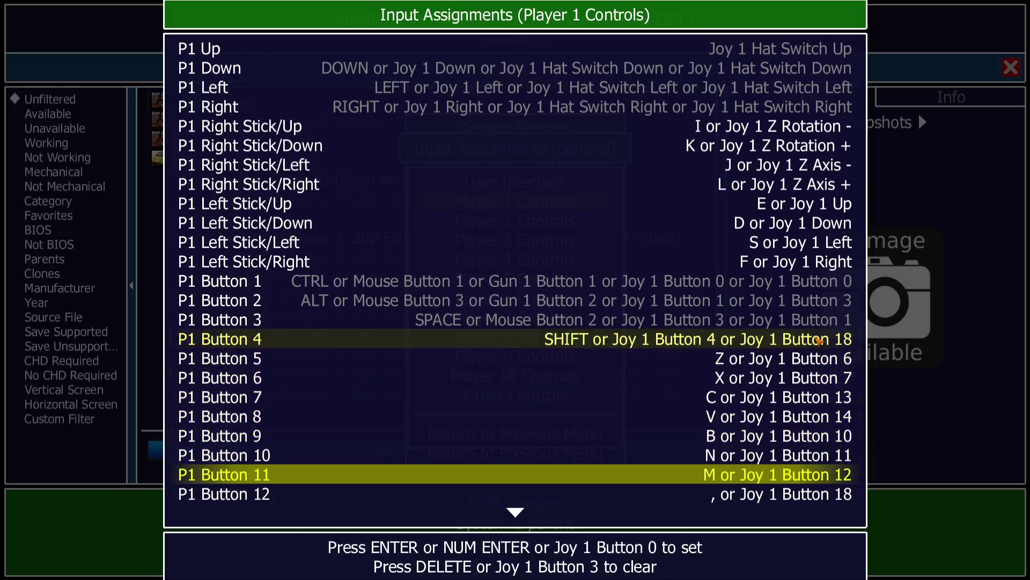
pyautogui.press('Down')
pyautogui.press('Down')
pyautogui.press('Down')
pyautogui.press('Down')
pyautogui.press('Down')
pyautogui.press('Down')
pyautogui.press('Down')
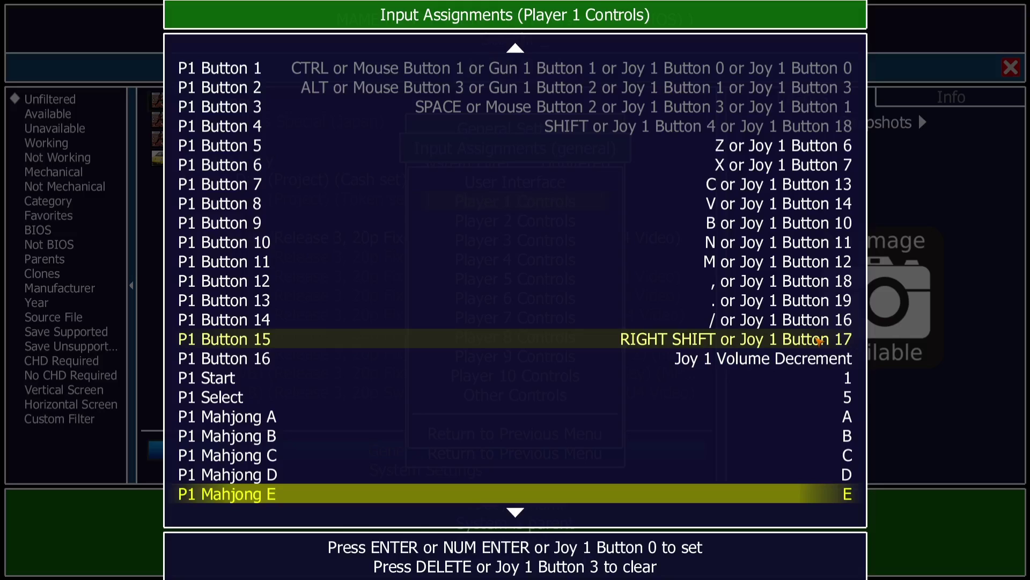
pyautogui.press('Down')
pyautogui.press('Down')
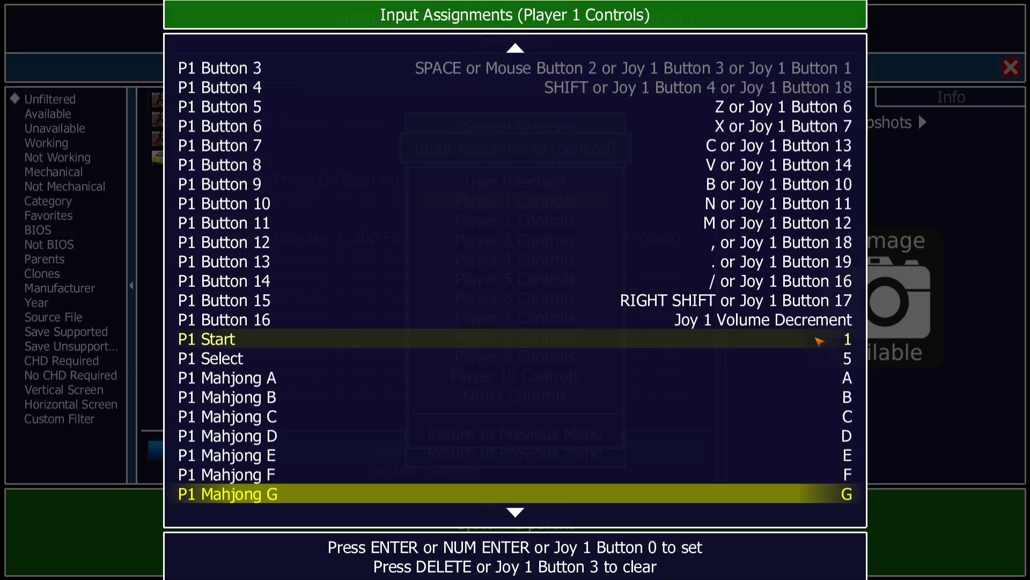
pyautogui.doubleClick(393, 338)
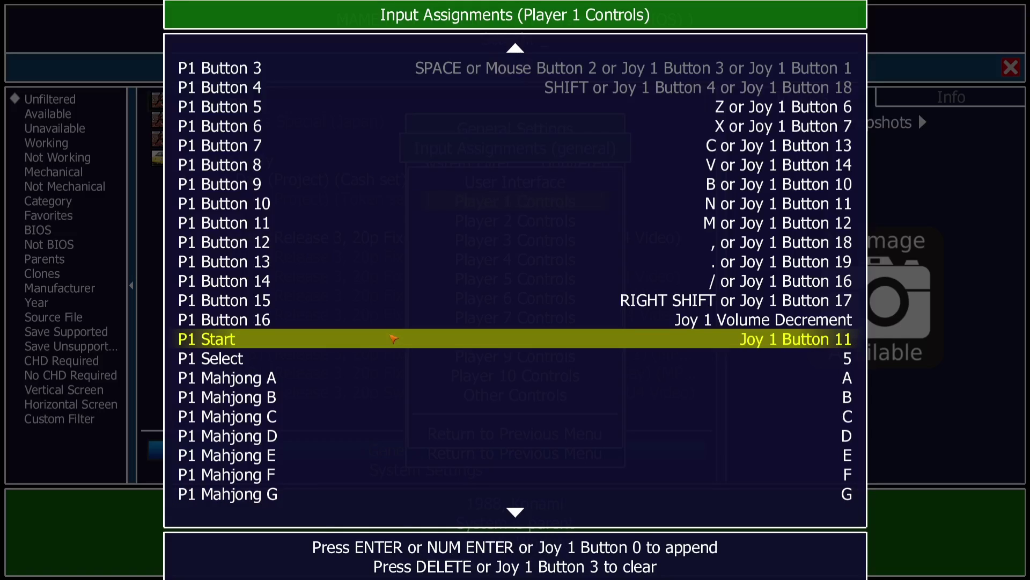
pyautogui.doubleClick(805, 364)
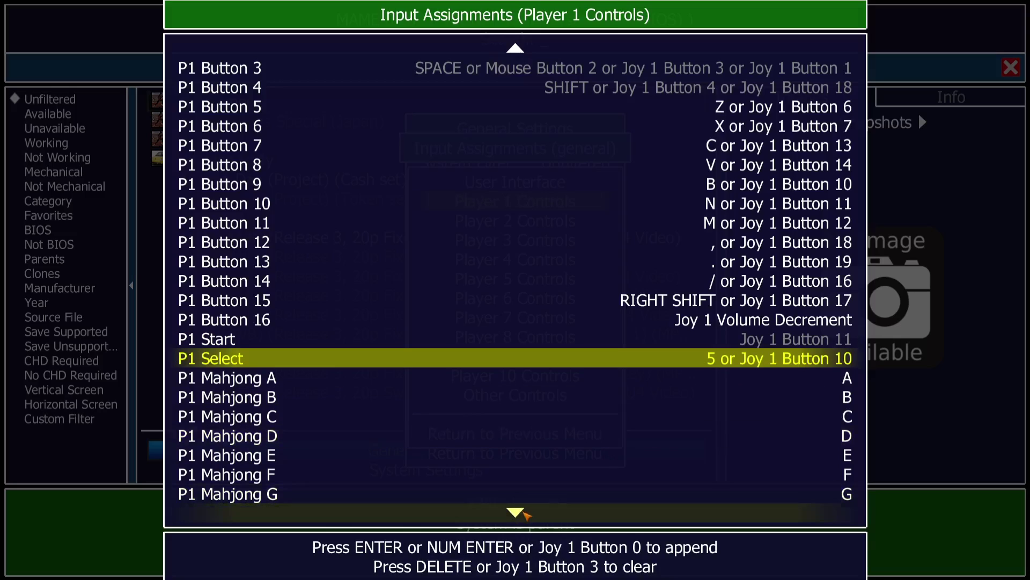
# Review the remaining Player 1 digital assignments, from the Mahjong and Hanafuda entries through the gambling and reel-stop controls.
pyautogui.press('Down')
pyautogui.press('Down')
pyautogui.press('Down')
pyautogui.press('Down')
pyautogui.press('Down')
pyautogui.press('Down')
pyautogui.press('Down')
pyautogui.press('Down')
pyautogui.press('Down')
pyautogui.press('Down')
pyautogui.press('Down')
pyautogui.press('Down')
pyautogui.press('Down')
pyautogui.press('Down')
pyautogui.press('Down')
pyautogui.press('Down')
pyautogui.press('Down')
pyautogui.press('Down')
pyautogui.press('Down')
pyautogui.press('Down')
pyautogui.press('Down')
pyautogui.press('Down')
pyautogui.press('Down')
pyautogui.press('Down')
pyautogui.press('Down')
pyautogui.press('Down')
pyautogui.press('Down')
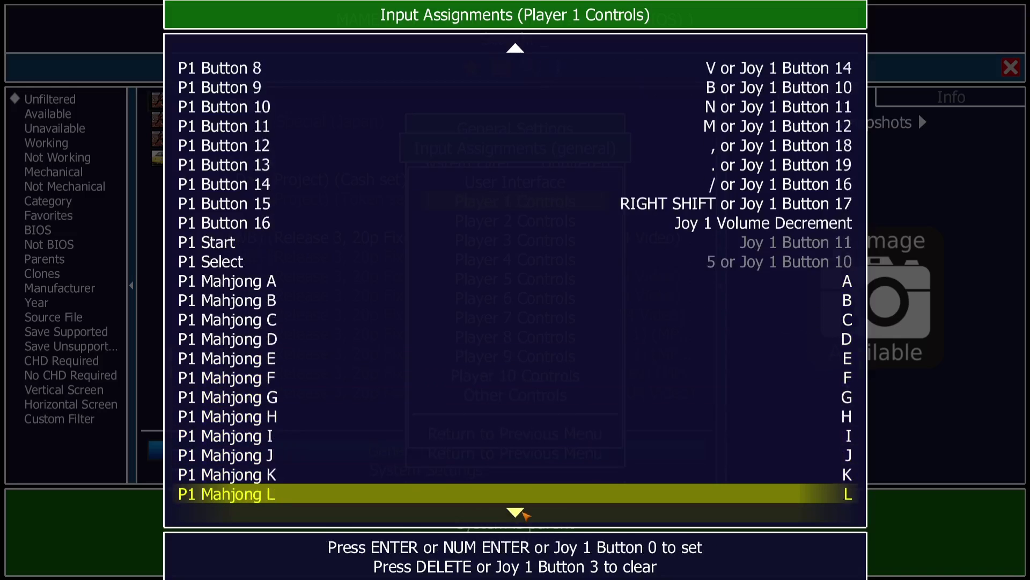
pyautogui.press('Down')
pyautogui.press('Down')
pyautogui.press('Down')
pyautogui.press('Down')
pyautogui.press('Down')
pyautogui.press('Down')
pyautogui.press('Down')
pyautogui.press('Down')
pyautogui.press('Down')
pyautogui.press('Down')
pyautogui.press('Down')
pyautogui.press('Down')
pyautogui.press('Down')
pyautogui.press('Down')
pyautogui.press('Down')
pyautogui.press('Down')
pyautogui.press('Down')
pyautogui.press('Down')
pyautogui.press('Down')
pyautogui.press('Down')
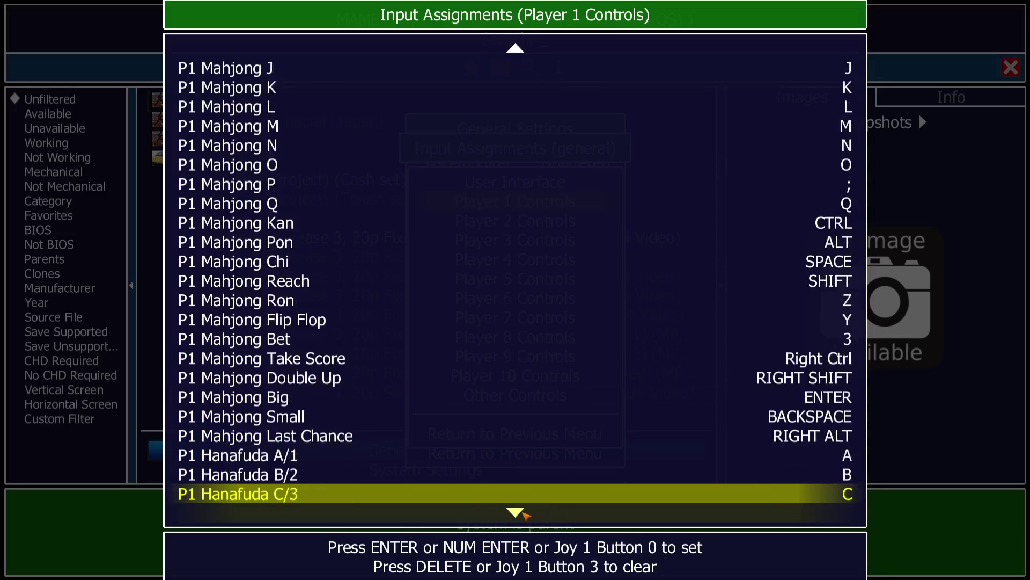
pyautogui.press('Down')
pyautogui.press('Down')
pyautogui.press('Down')
pyautogui.press('Down')
pyautogui.press('Down')
pyautogui.press('Down')
pyautogui.press('Down')
pyautogui.press('Down')
pyautogui.press('Down')
pyautogui.press('Down')
pyautogui.press('Down')
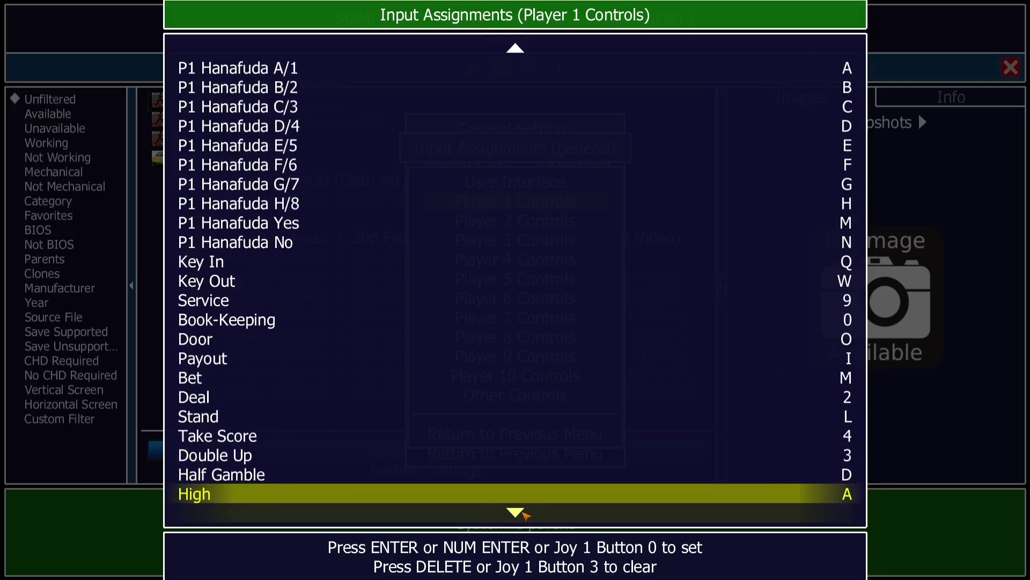
pyautogui.press('Down')
pyautogui.press('Down')
pyautogui.press('Down')
pyautogui.press('Down')
pyautogui.press('Down')
pyautogui.press('Down')
pyautogui.press('Down')
pyautogui.press('Down')
pyautogui.press('Down')
pyautogui.press('Down')
pyautogui.press('Down')
pyautogui.press('Down')
pyautogui.press('Down')
pyautogui.press('Down')
pyautogui.press('Down')
pyautogui.press('Down')
pyautogui.press('Down')
pyautogui.press('Down')
pyautogui.press('Down')
pyautogui.press('Down')
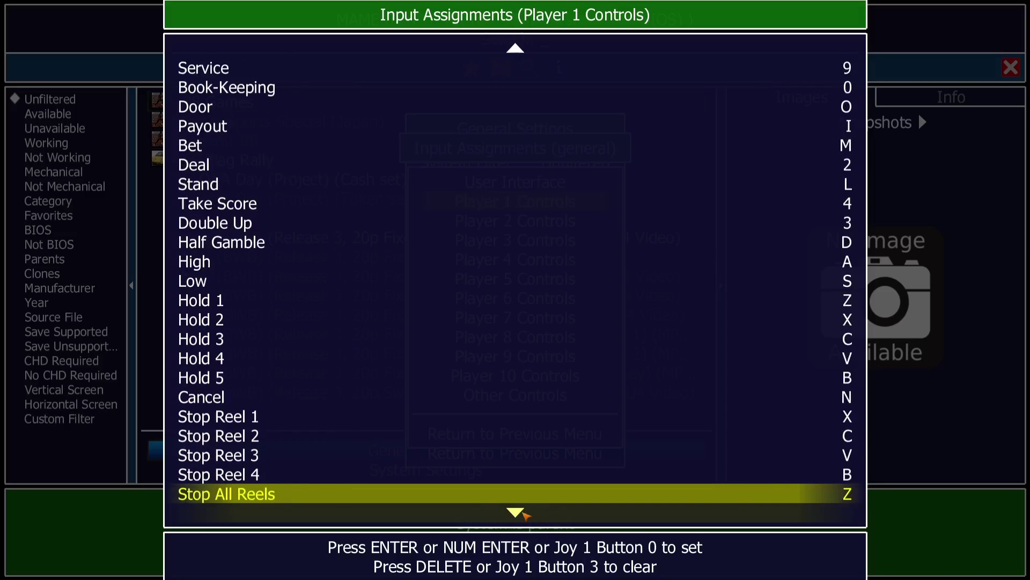
# Examine the Player 1 analog assignments for the pedal, paddle, positional and dial controls.
pyautogui.press('Down')
pyautogui.press('Down')
pyautogui.press('Down')
pyautogui.press('Down')
pyautogui.press('Down')
pyautogui.press('Down')
pyautogui.press('Down')
pyautogui.press('Down')
pyautogui.press('Down')
pyautogui.press('Down')
pyautogui.press('Down')
pyautogui.press('Down')
pyautogui.press('Down')
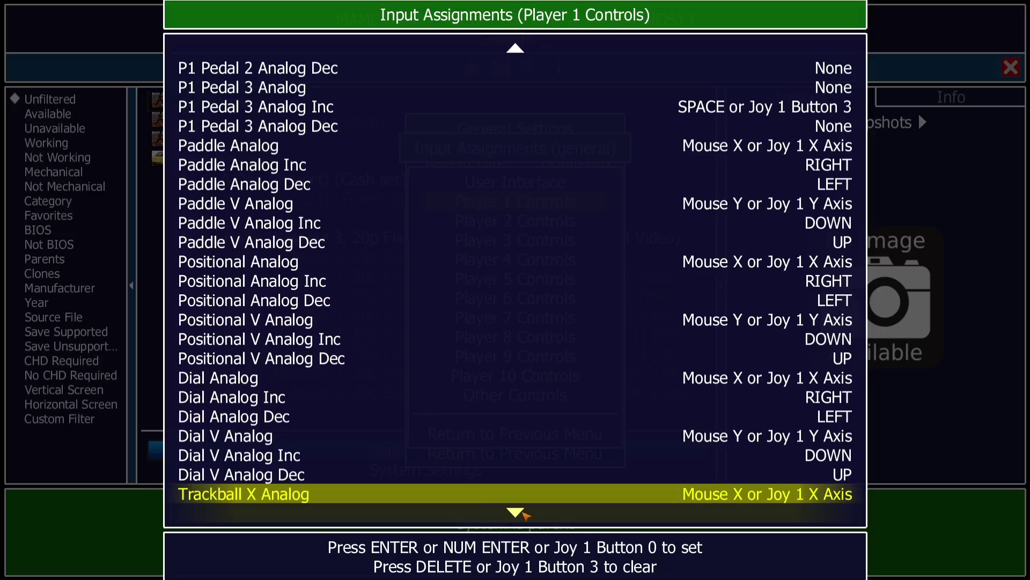
pyautogui.press('Up')
pyautogui.press('Up')
pyautogui.press('Up')
pyautogui.press('Up')
pyautogui.press('Up')
pyautogui.press('Up')
pyautogui.press('Up')
pyautogui.press('Up')
pyautogui.press('Up')
pyautogui.press('Up')
pyautogui.press('Up')
pyautogui.press('Up')
pyautogui.press('Up')
pyautogui.press('Up')
pyautogui.press('Up')
pyautogui.press('Up')
pyautogui.press('Up')
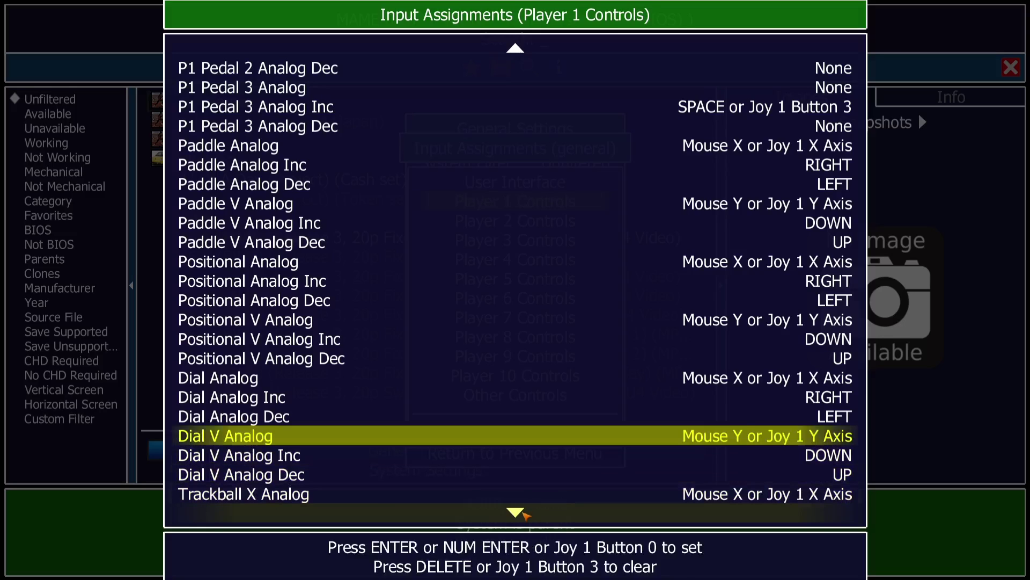
pyautogui.press('Down')
pyautogui.press('Down')
pyautogui.press('Down')
pyautogui.press('Down')
pyautogui.press('Down')
pyautogui.press('Down')
pyautogui.press('Down')
pyautogui.press('Down')
pyautogui.press('Down')
pyautogui.press('Down')
pyautogui.press('Down')
pyautogui.press('Down')
pyautogui.press('Down')
pyautogui.press('Down')
pyautogui.press('Down')
pyautogui.press('Down')
pyautogui.press('Down')
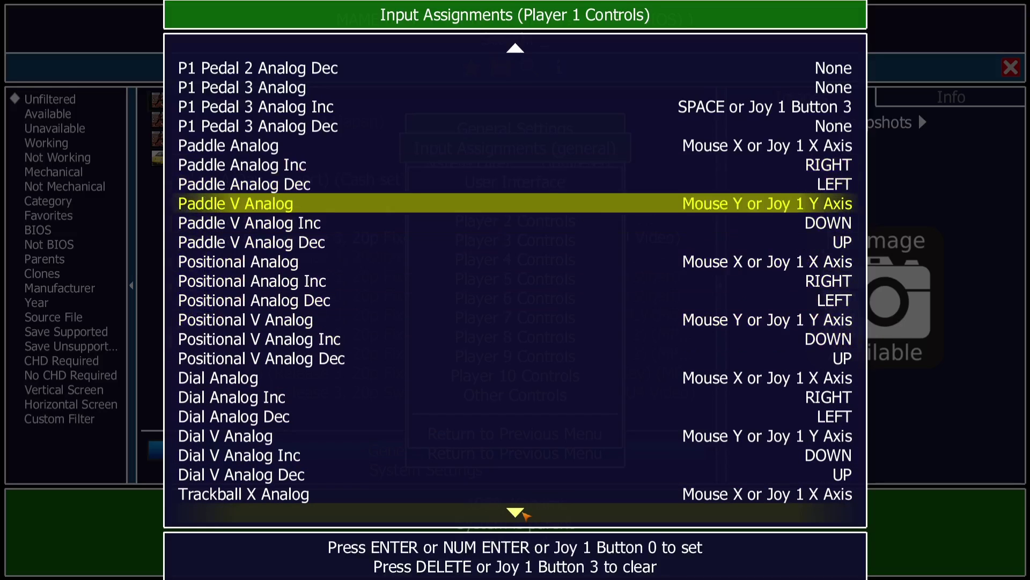
# Examine the trackball, AD stick, lightgun and mouse analog assignments, and return to the Player 1 direction entries.
pyautogui.press('Down')
pyautogui.press('Down')
pyautogui.press('Down')
pyautogui.press('Down')
pyautogui.press('Down')
pyautogui.press('Down')
pyautogui.press('Down')
pyautogui.press('Down')
pyautogui.press('Down')
pyautogui.press('Down')
pyautogui.press('Down')
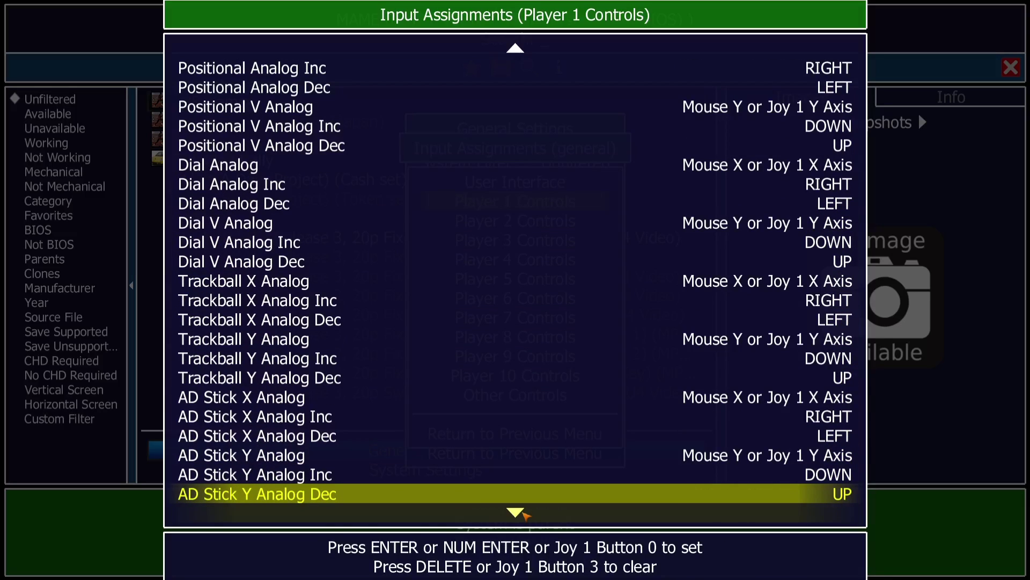
pyautogui.press('Down')
pyautogui.press('Down')
pyautogui.press('Down')
pyautogui.press('Down')
pyautogui.press('Down')
pyautogui.press('Down')
pyautogui.press('Down')
pyautogui.press('Down')
pyautogui.press('Down')
pyautogui.press('Down')
pyautogui.press('Down')
pyautogui.press('Down')
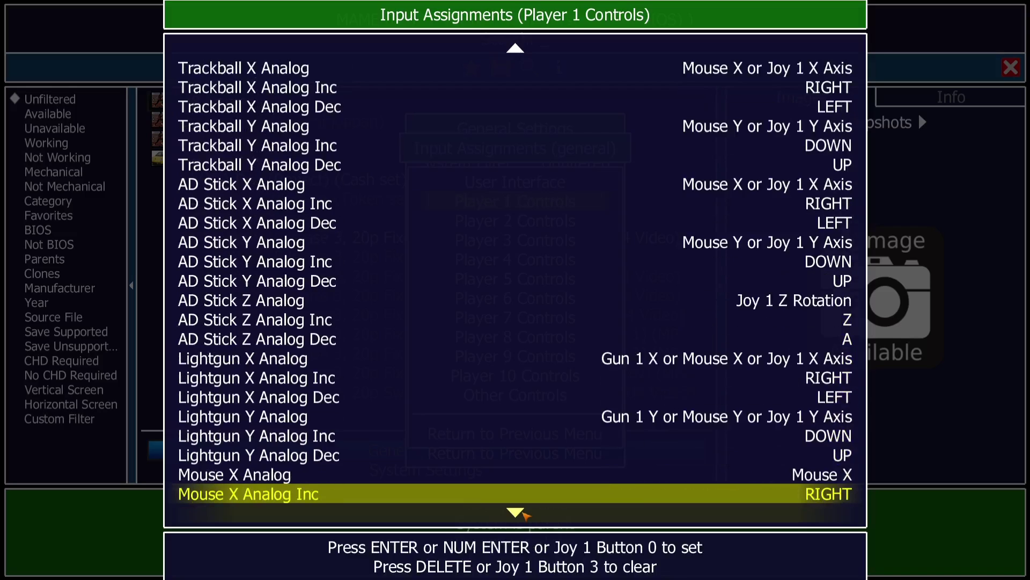
pyautogui.press('Down')
pyautogui.press('Down')
pyautogui.press('Down')
pyautogui.press('Down')
pyautogui.press('Down')
pyautogui.press('Down')
pyautogui.press('Down')
pyautogui.press('Down')
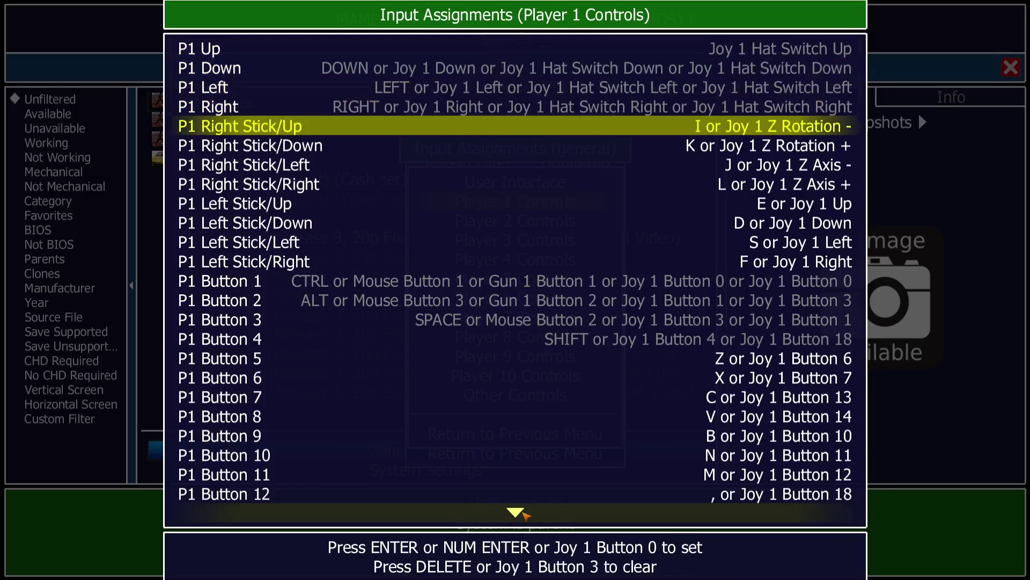
# Leave the Player 1 assignments and check the keyboard and joystick listed under Input Devices in the general settings.
pyautogui.press('Up')
pyautogui.press('Up')
pyautogui.press('Up')
pyautogui.press('Up')
pyautogui.press('Up')
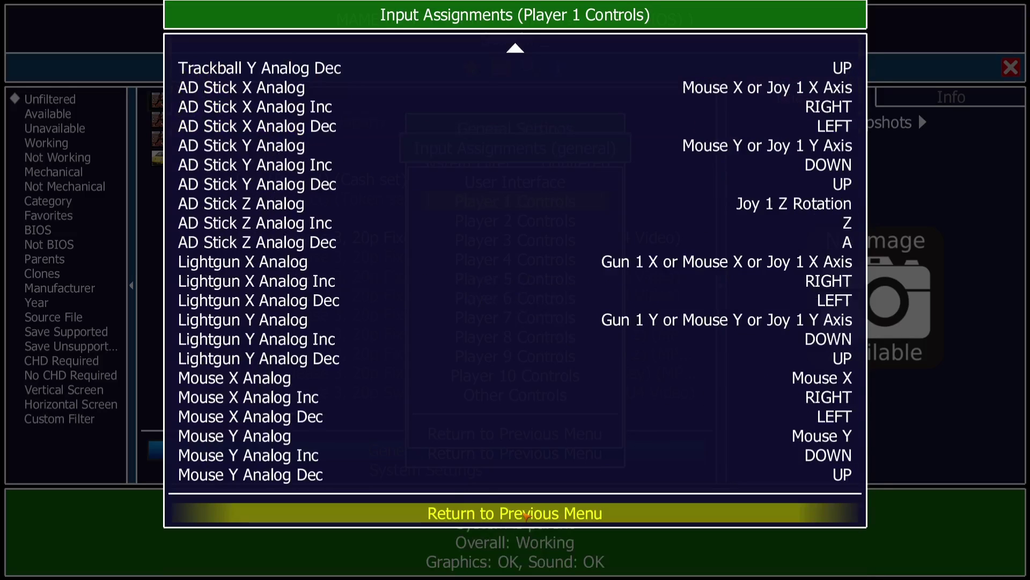
pyautogui.click(567, 517)
pyautogui.press('Escape')
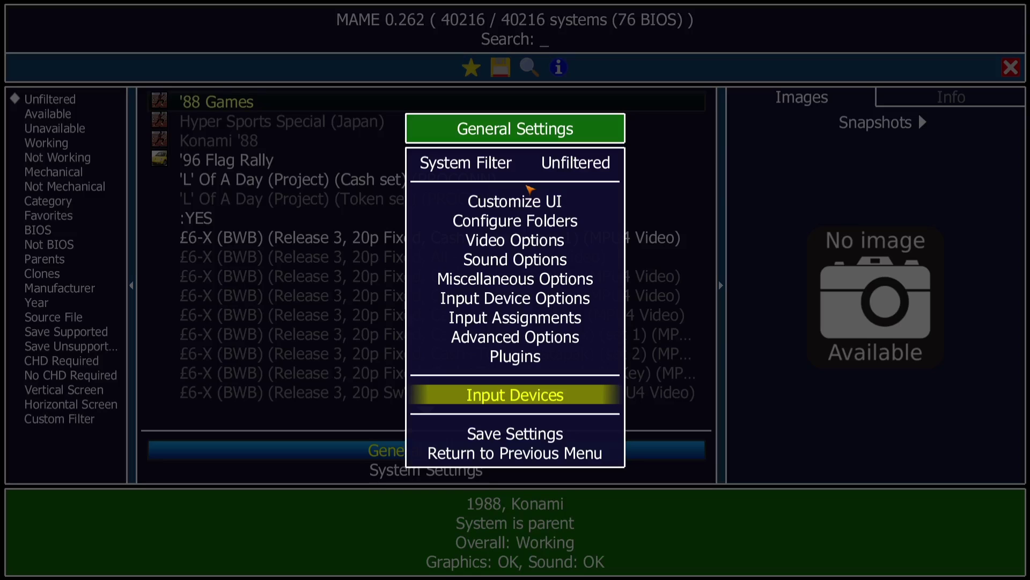
pyautogui.press('Return')
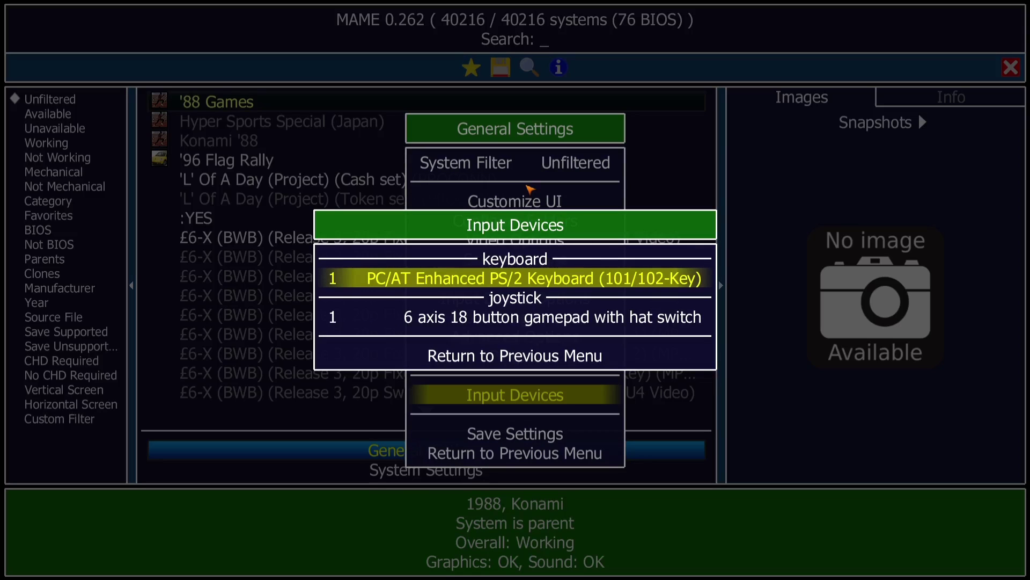
pyautogui.press('Down')
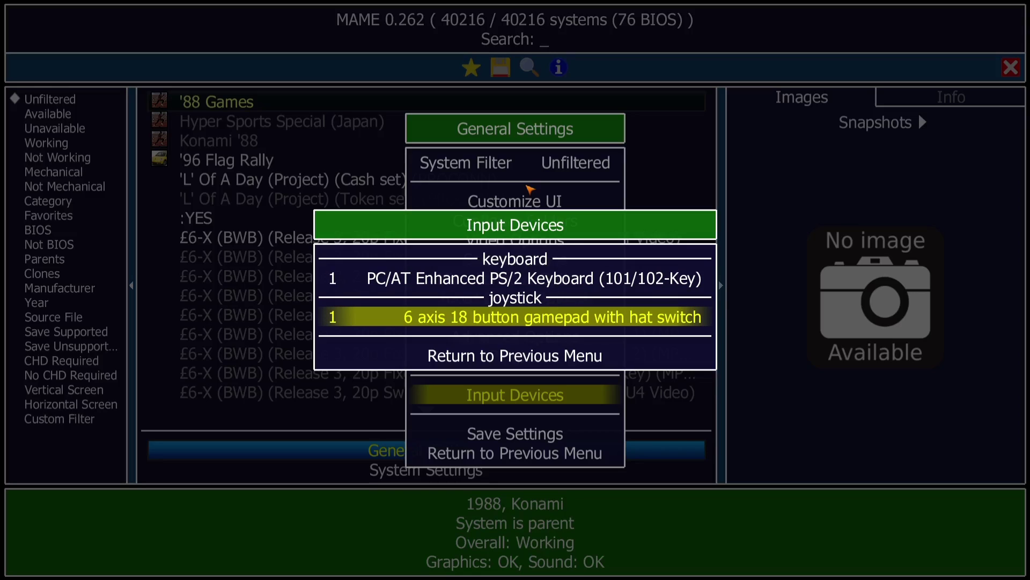
pyautogui.press('Down')
pyautogui.press('Return')
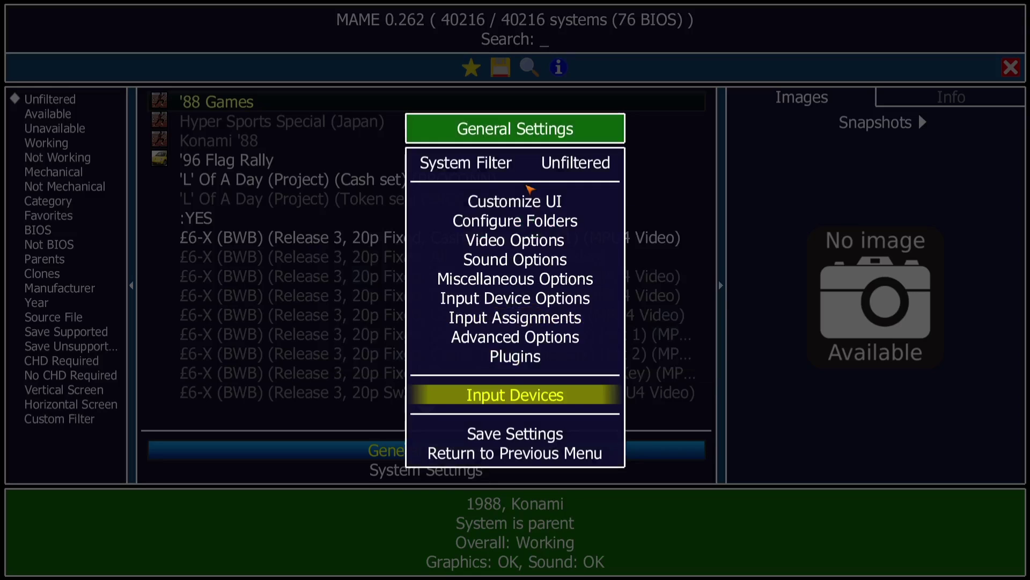
# Open the Other Controls group of the general input assignments.
pyautogui.click(555, 311)
pyautogui.press('Up')
pyautogui.press('Up')
pyautogui.press('Up')
pyautogui.press('Up')
pyautogui.press('Up')
pyautogui.press('Up')
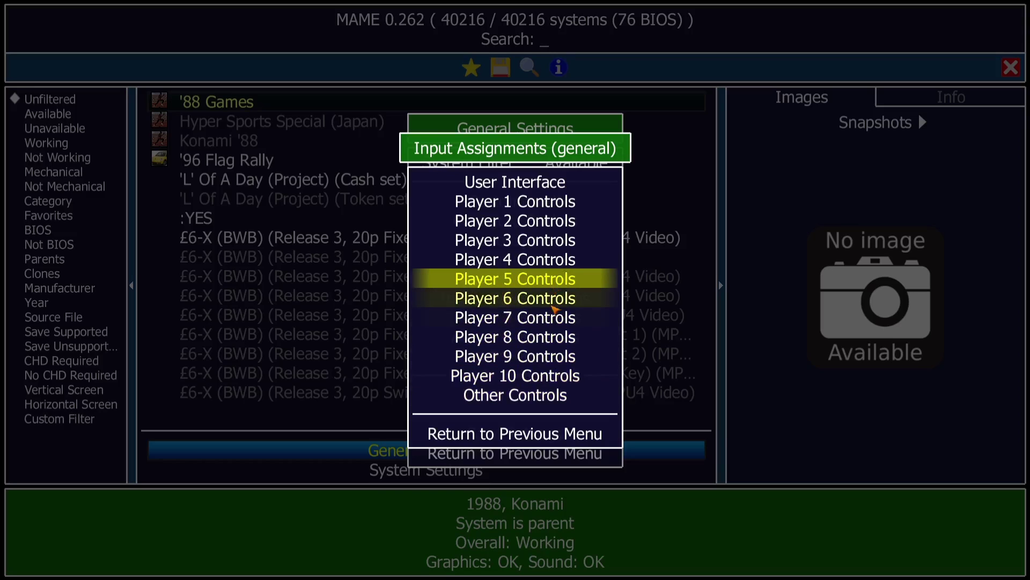
pyautogui.press('Down')
pyautogui.press('Down')
pyautogui.press('Down')
pyautogui.press('Down')
pyautogui.press('Down')
pyautogui.press('Down')
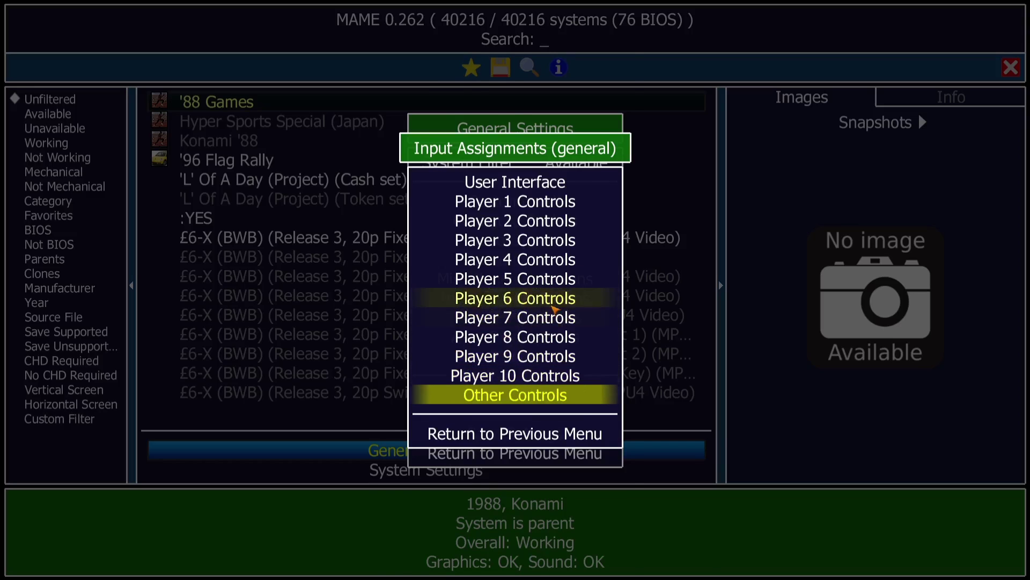
pyautogui.press('Return')
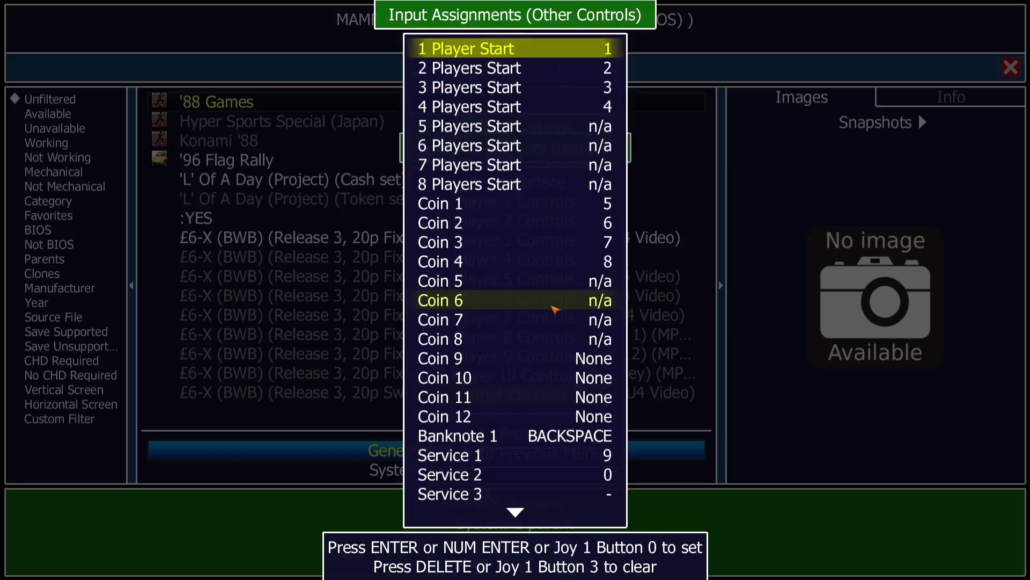
# Assign Joy 1 Button 10 to Coin 1.
pyautogui.press('Down')
pyautogui.press('Down')
pyautogui.press('Down')
pyautogui.press('Down')
pyautogui.press('Down')
pyautogui.press('Down')
pyautogui.press('Down')
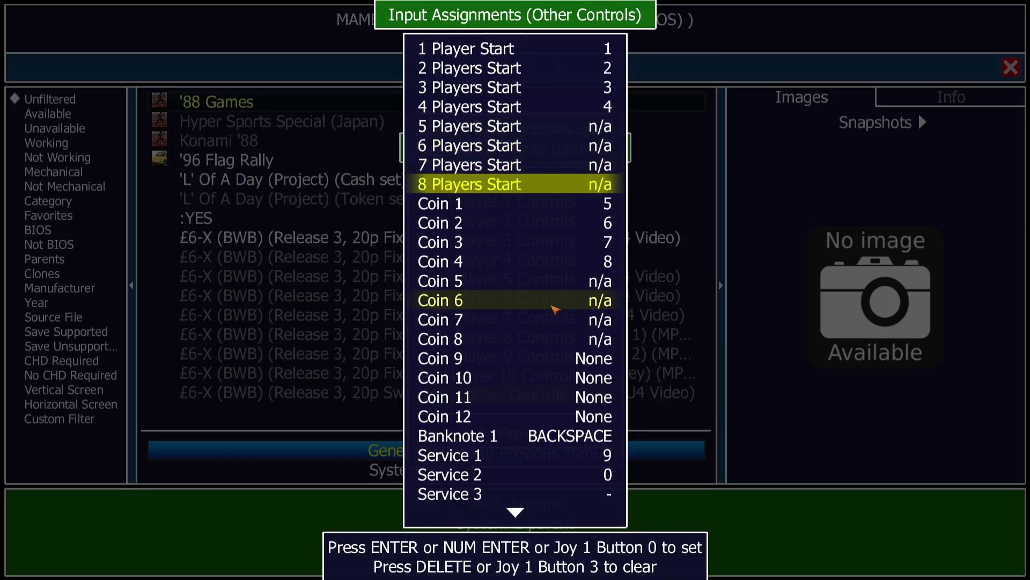
pyautogui.press('Down')
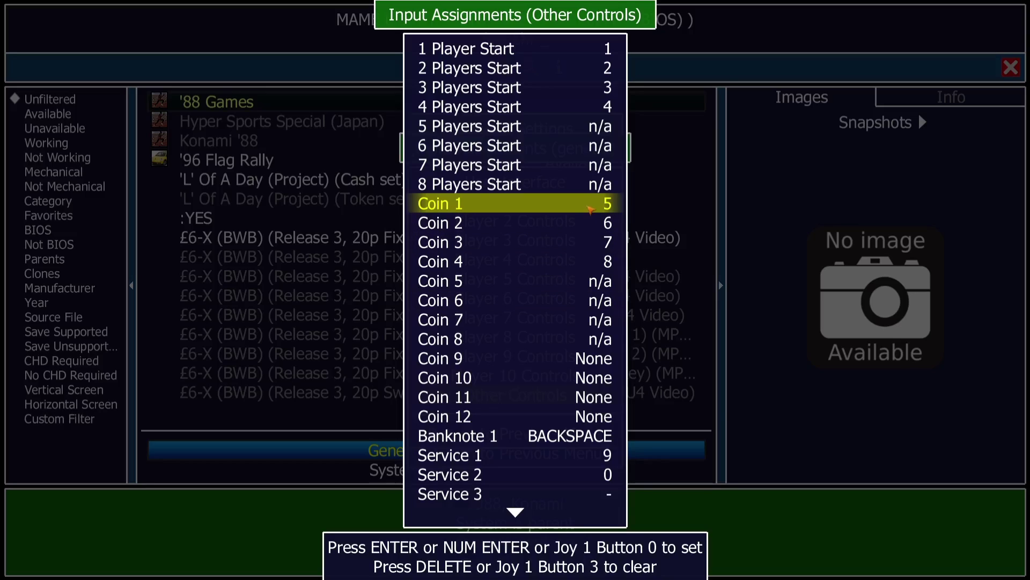
pyautogui.click(590, 209)
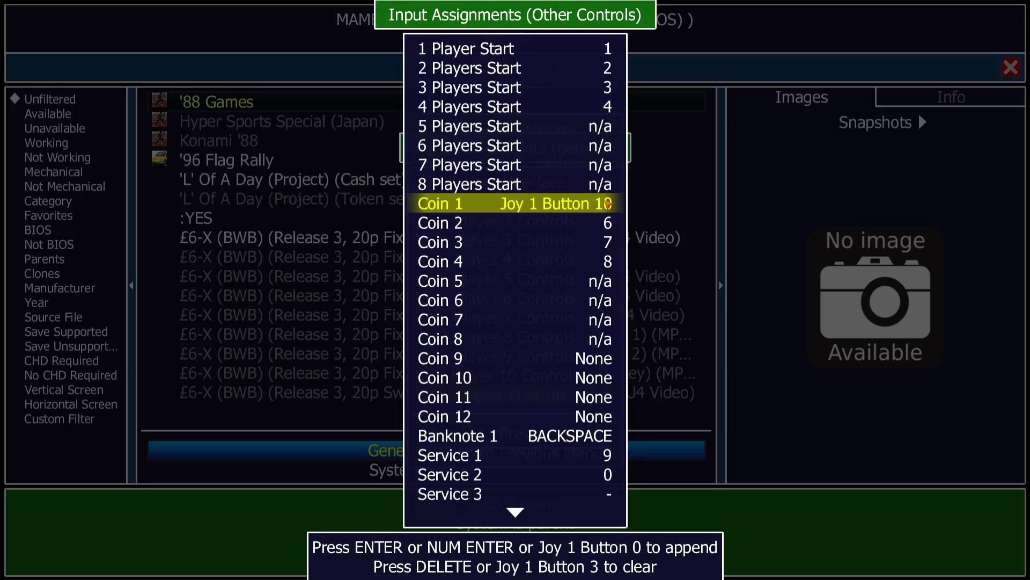
# Return from the Other Controls assignments to the general settings and save the settings.
pyautogui.click(516, 512)
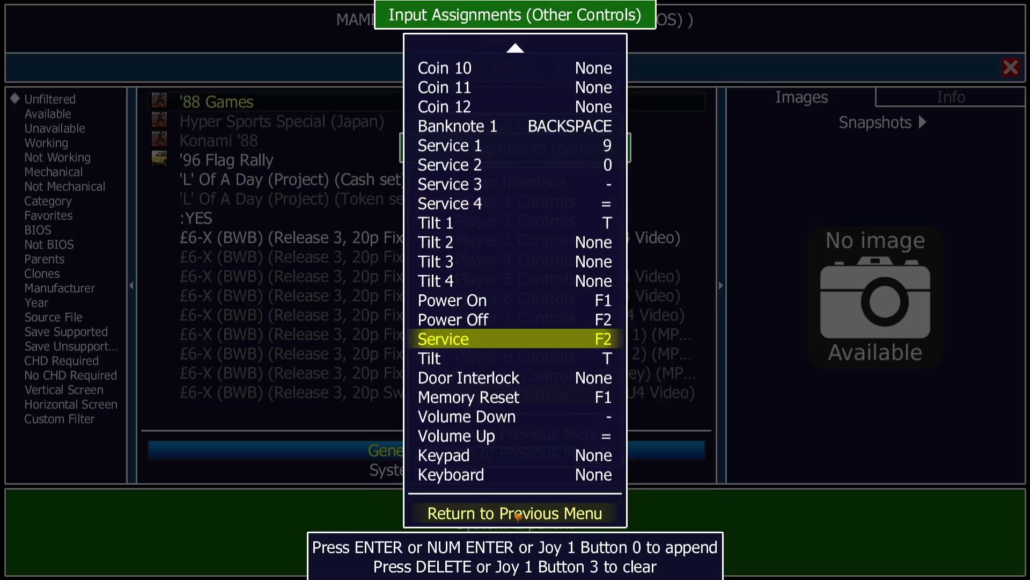
pyautogui.click(517, 515)
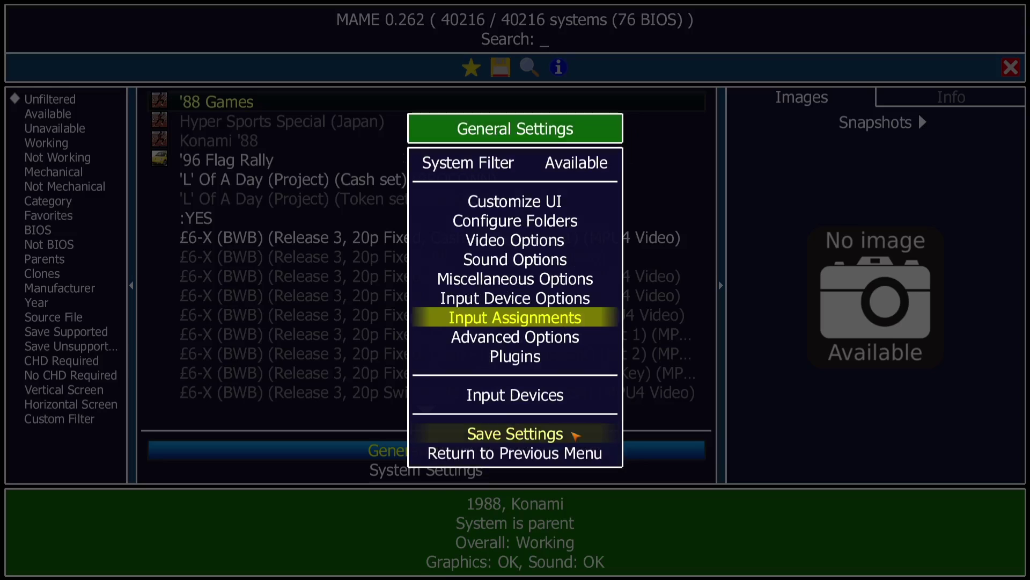
pyautogui.click(545, 439)
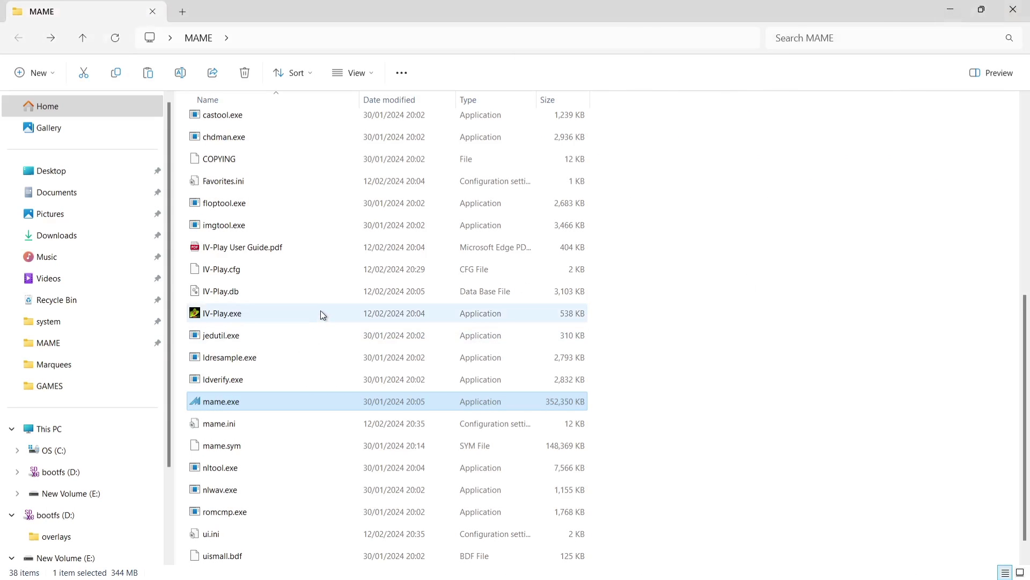
# Launch IV-Play.exe from the MAME folder in a maximized window, and open its configuration and accept it.
pyautogui.doubleClick(320, 313)
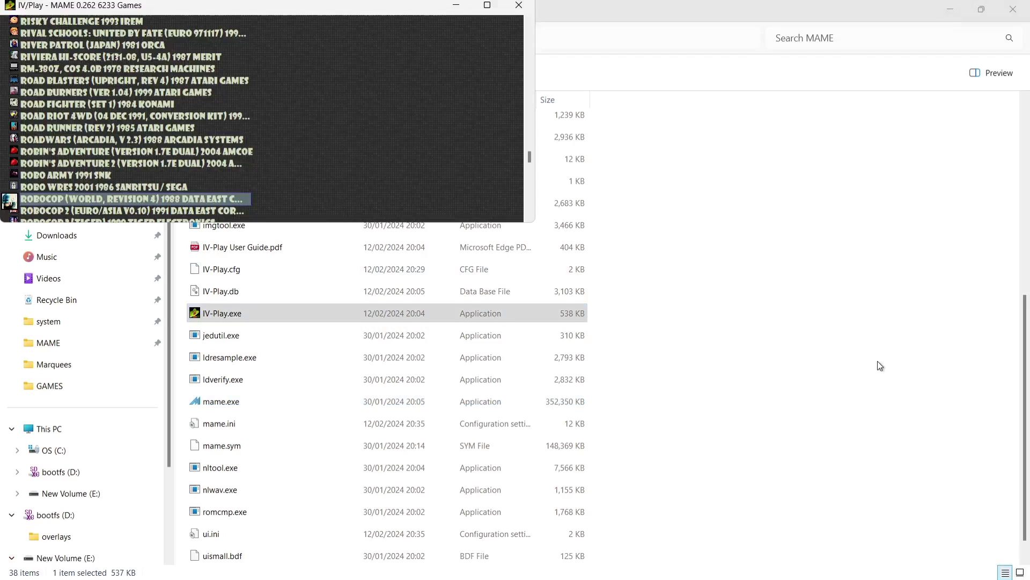
pyautogui.click(487, 5)
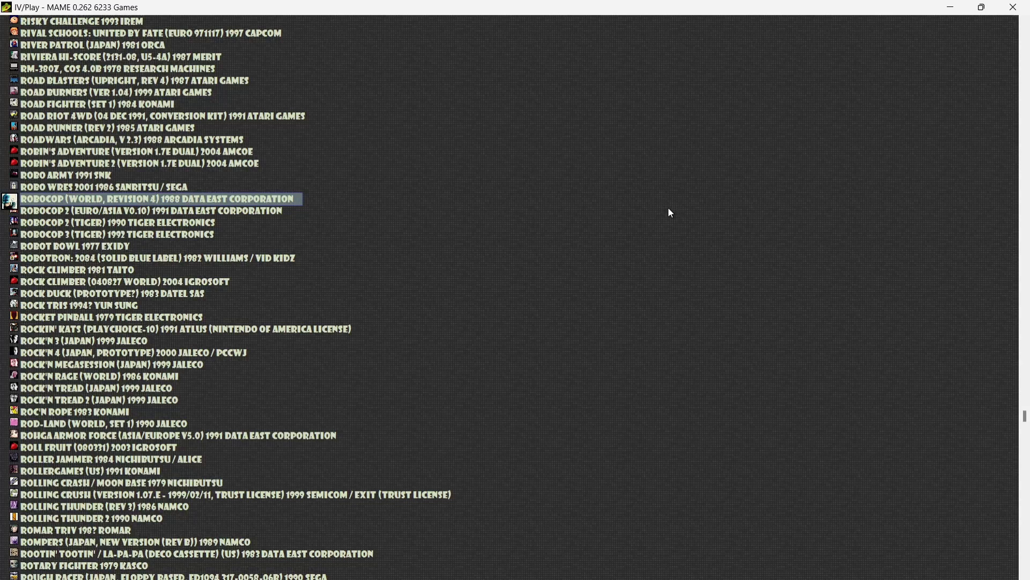
pyautogui.press('F1')
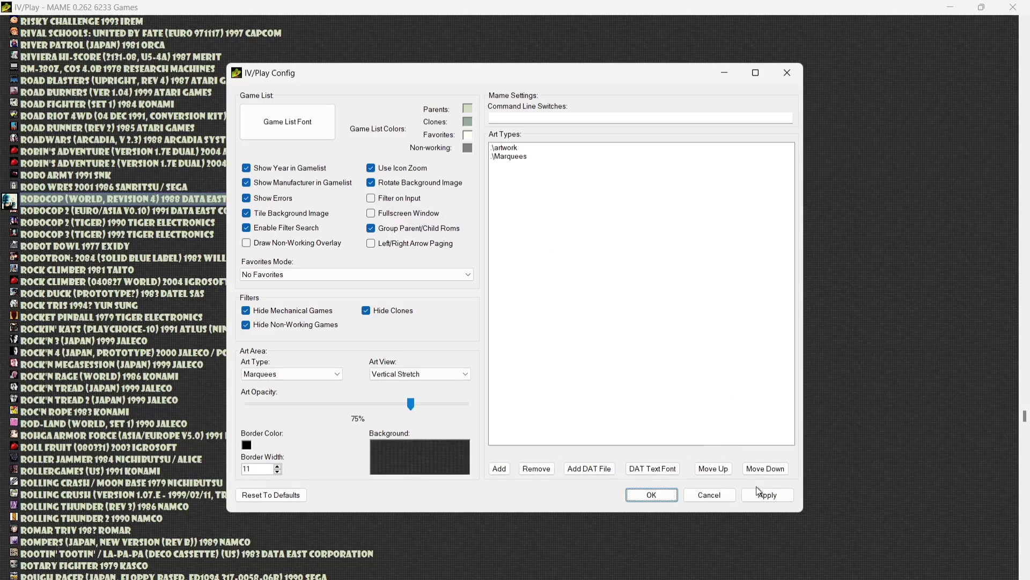
pyautogui.click(651, 495)
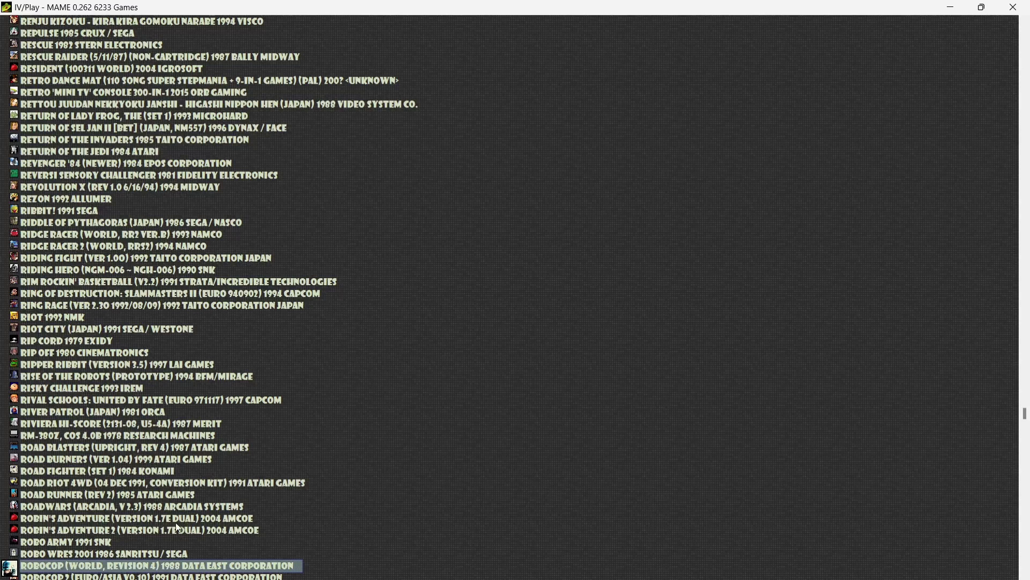
# Launch RoboCop (World, Revision 4) from the game list and dismiss its startup screens.
pyautogui.doubleClick(185, 568)
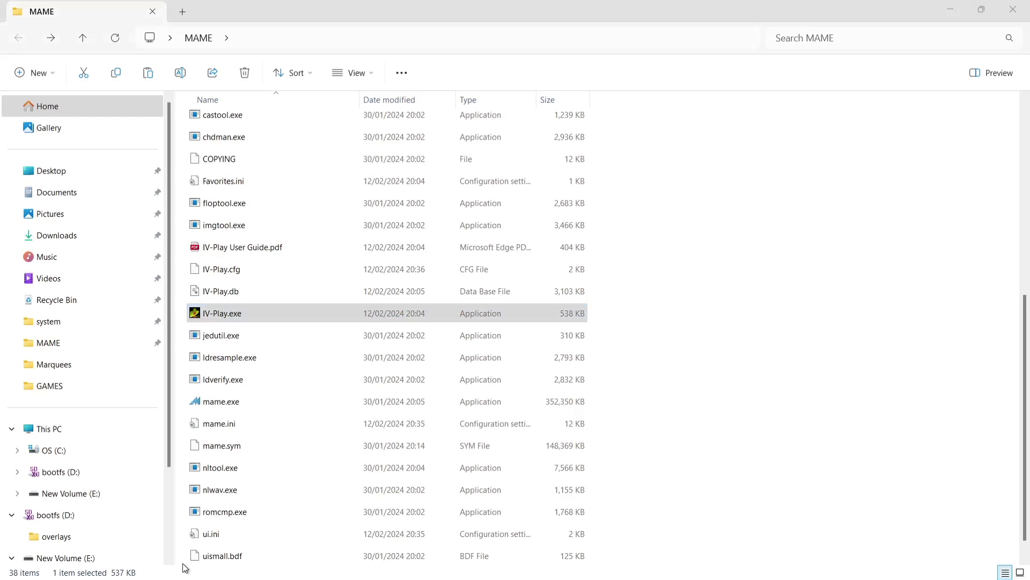
pyautogui.press('Return')
pyautogui.press('Return')
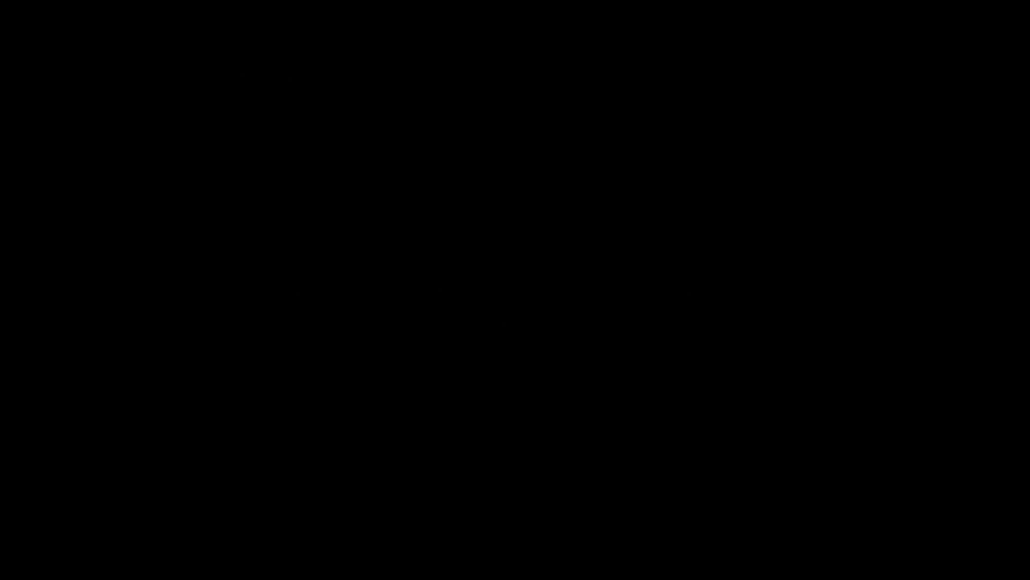
# Insert several coins in RoboCop and start a one-player game.
pyautogui.press('5')
pyautogui.press('5')
pyautogui.press('5')
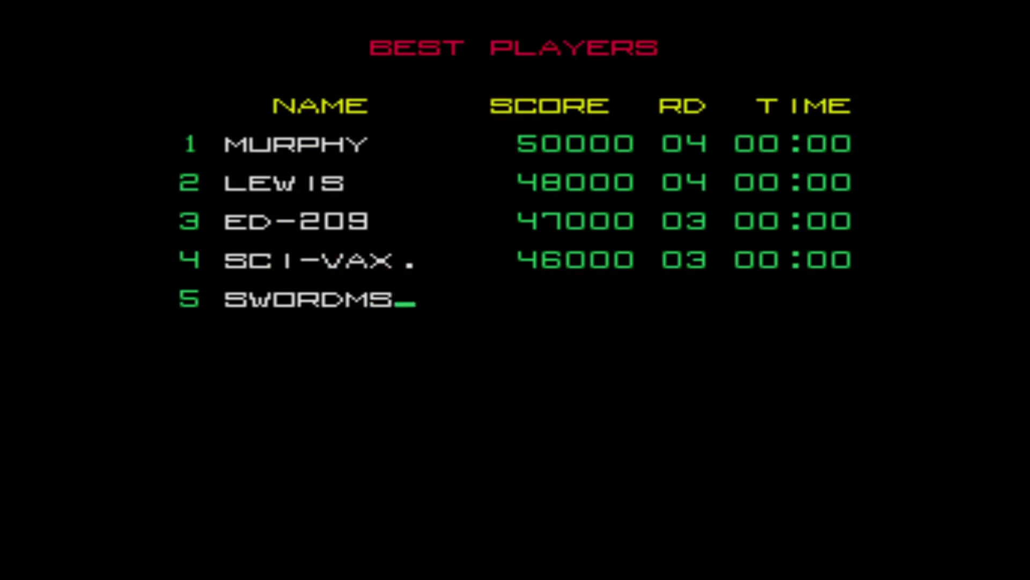
pyautogui.press('5')
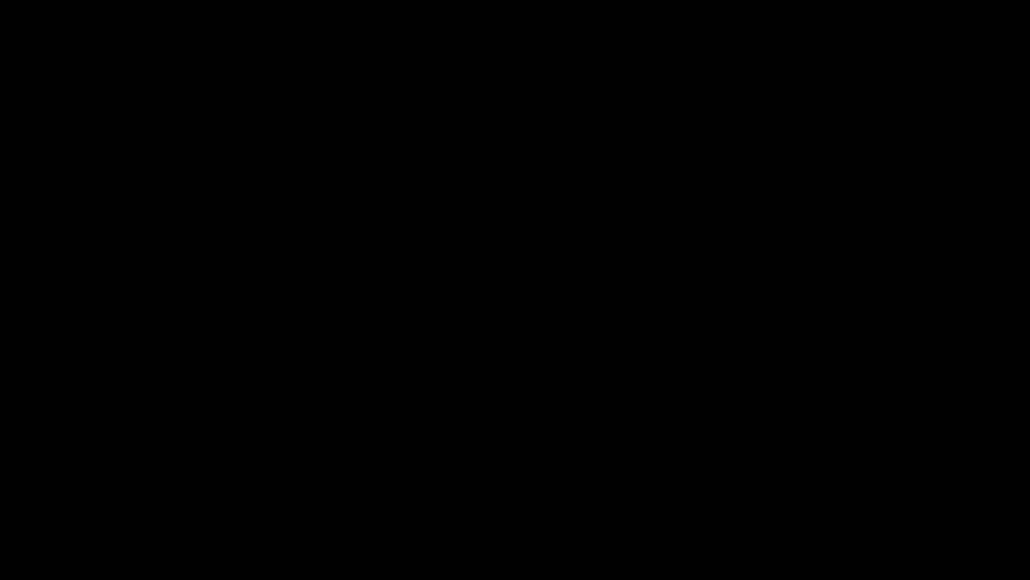
pyautogui.press('5')
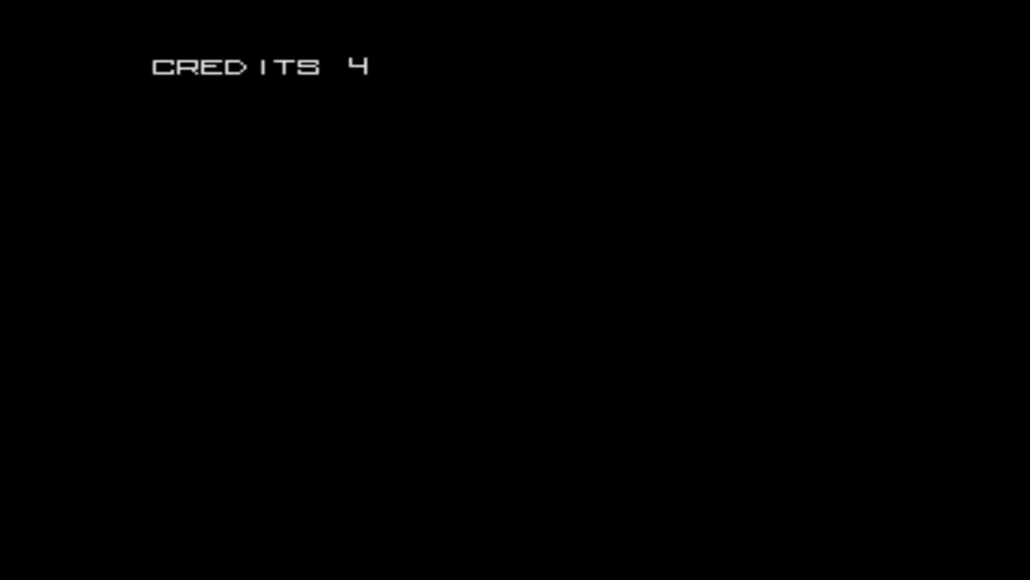
pyautogui.press('5')
pyautogui.press('5')
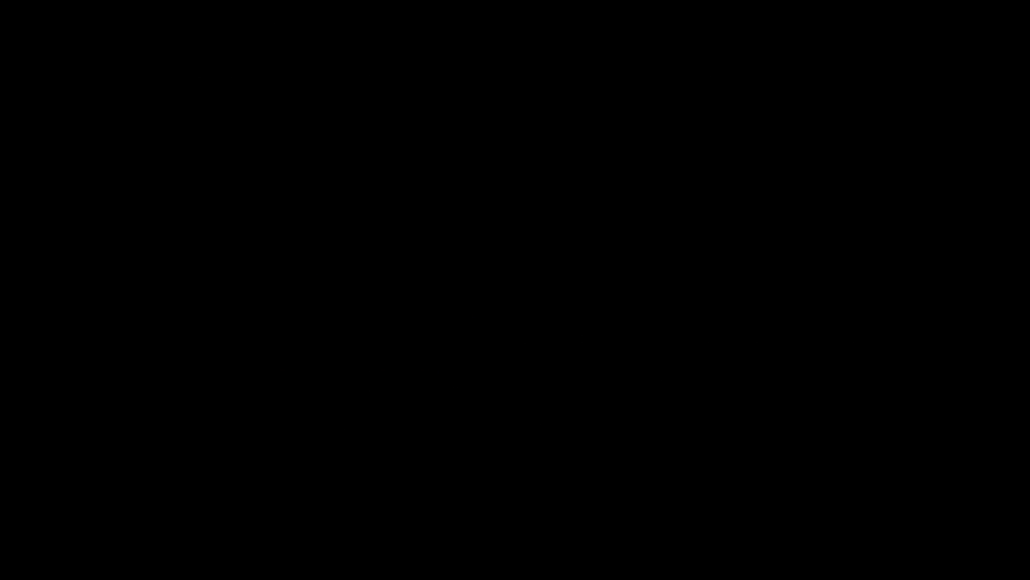
pyautogui.press('1')
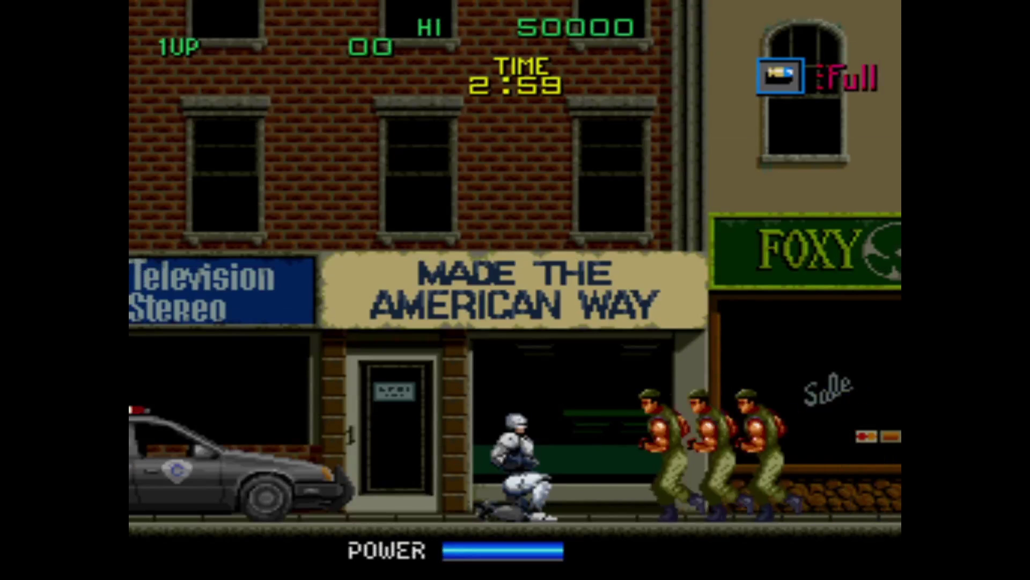
pyautogui.press('ctrl')
pyautogui.press('Right')
pyautogui.press('alt')
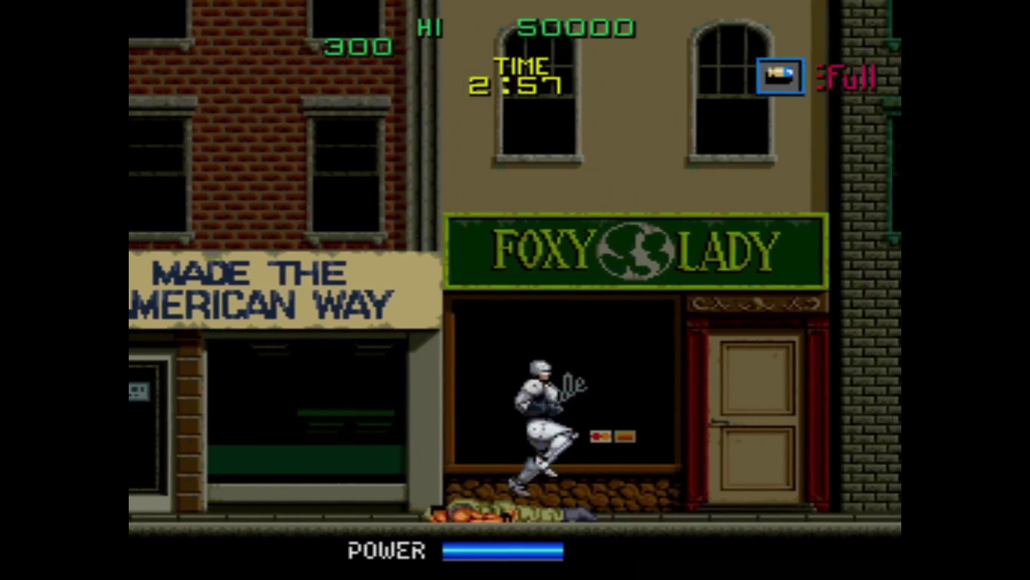
pyautogui.press('Right')
pyautogui.press('ctrl')
pyautogui.press('ctrl')
pyautogui.press('Left')
pyautogui.press('ctrl')
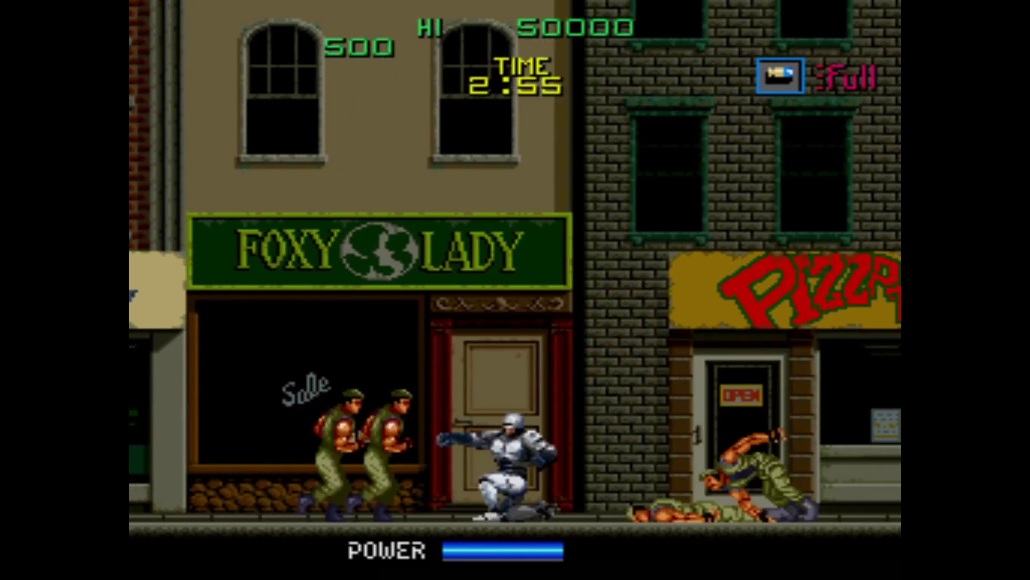
pyautogui.press('ctrl')
pyautogui.press('Right')
pyautogui.press('alt')
pyautogui.press('ctrl')
pyautogui.press('Left')
pyautogui.press('Down')
pyautogui.press('ctrl')
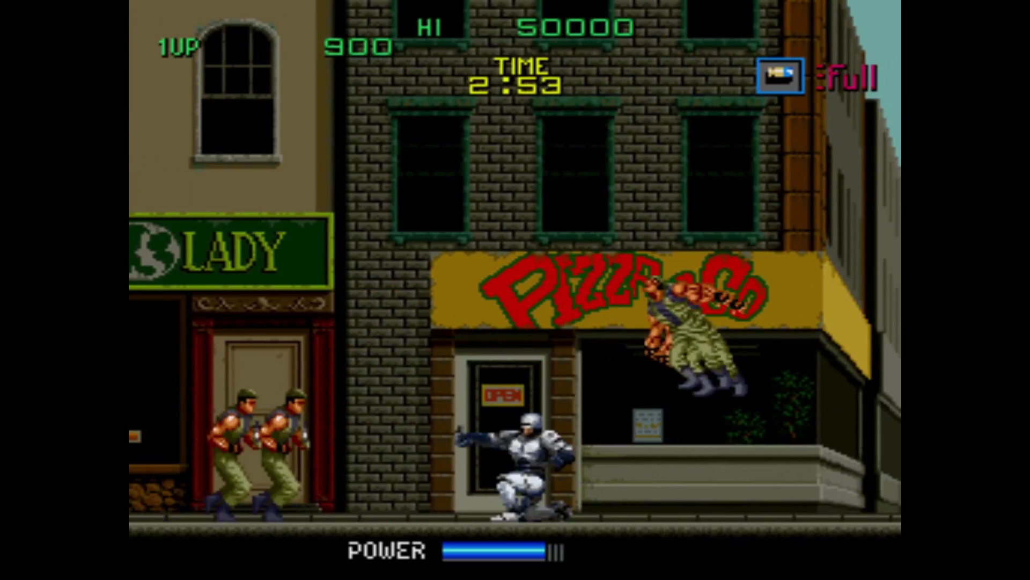
pyautogui.press('ctrl')
pyautogui.press('Right')
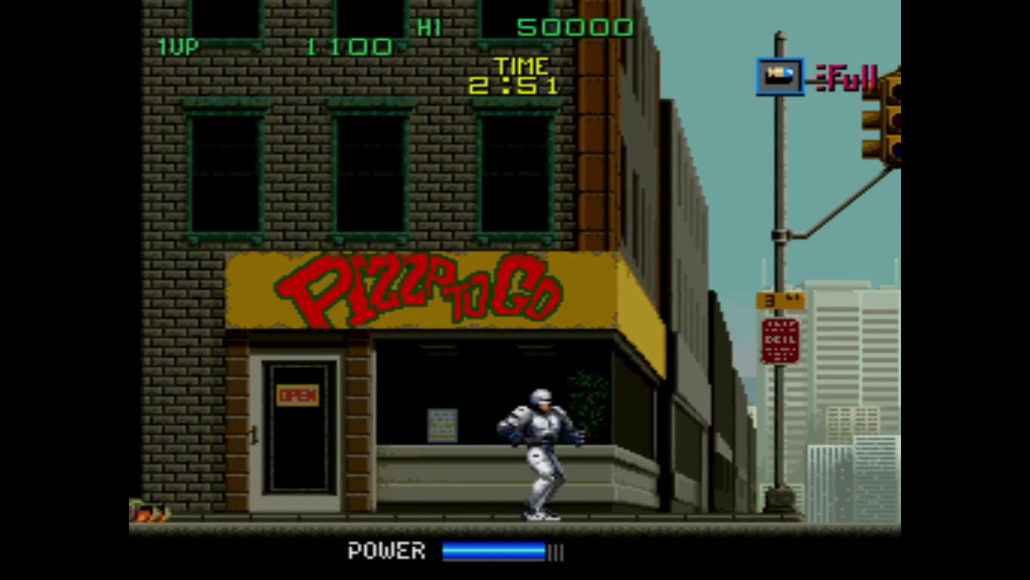
pyautogui.press('Right')
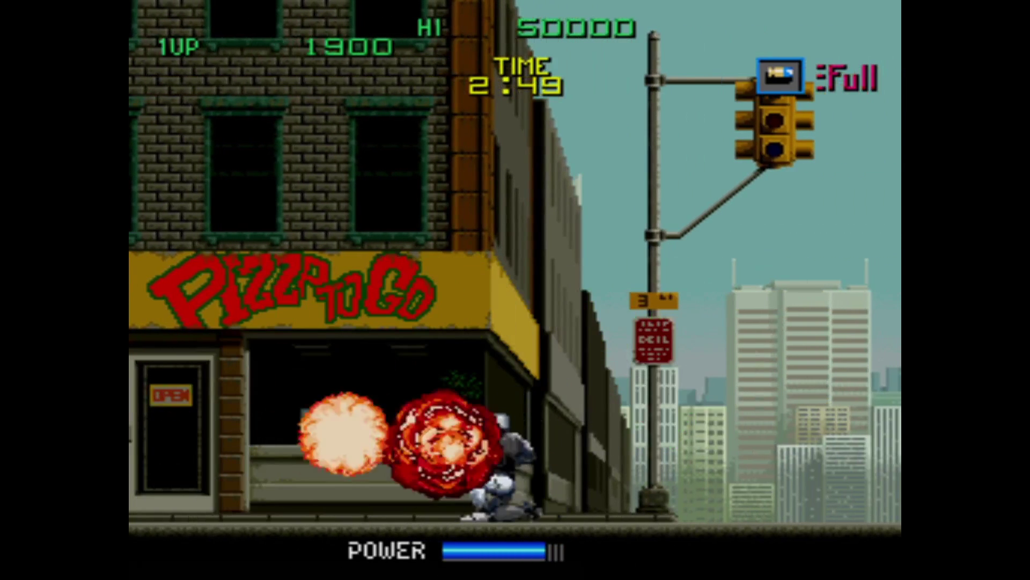
pyautogui.press('Right')
pyautogui.press('Left')
pyautogui.press('ctrl')
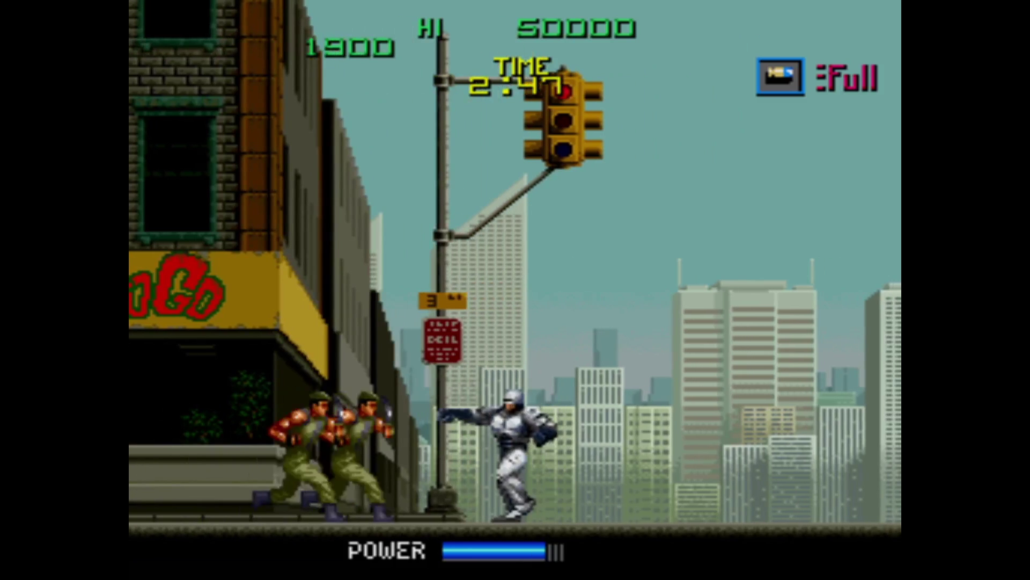
pyautogui.press('Right')
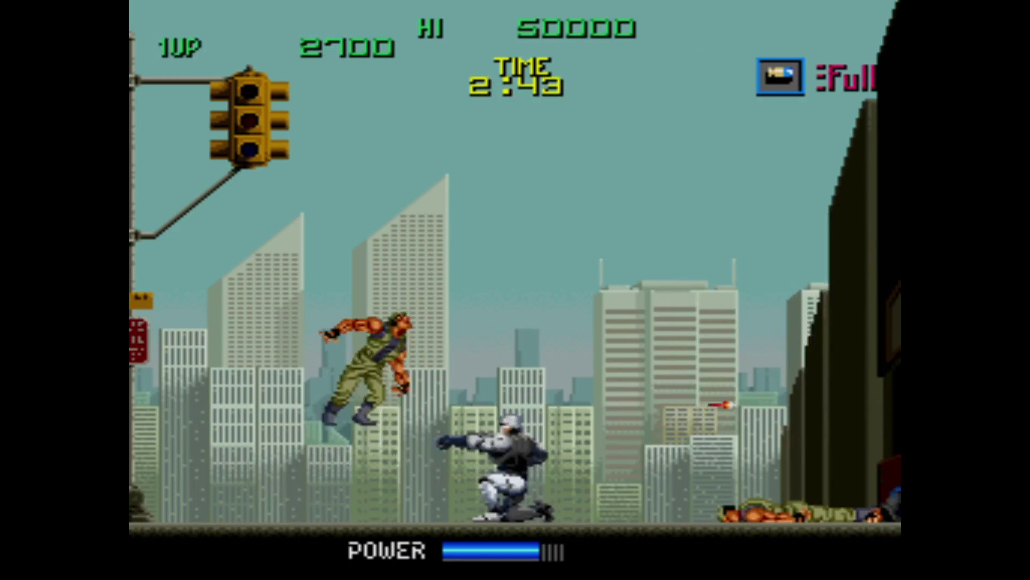
pyautogui.press('Right')
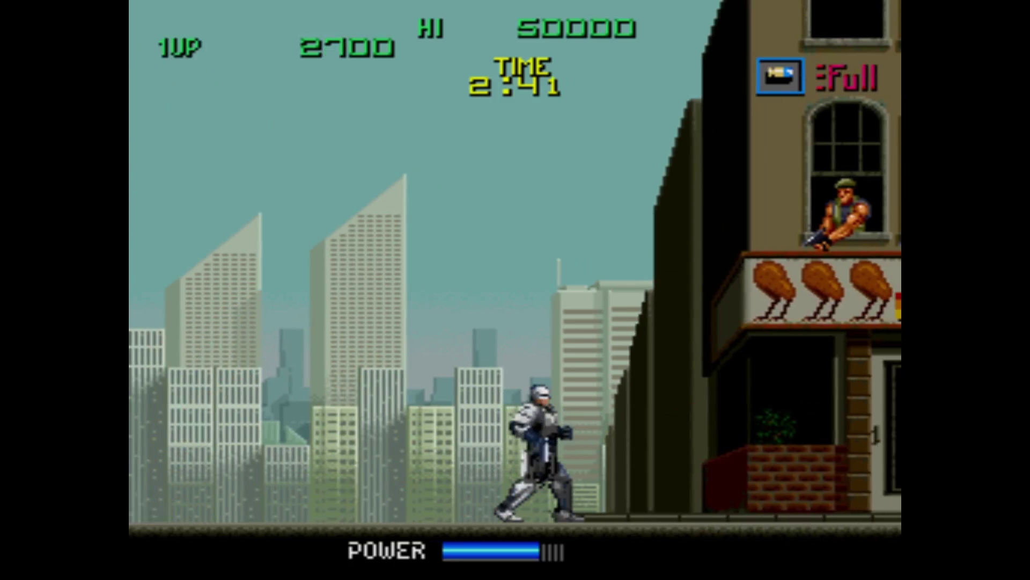
pyautogui.press('Right')
pyautogui.press('ctrl')
pyautogui.press('Left')
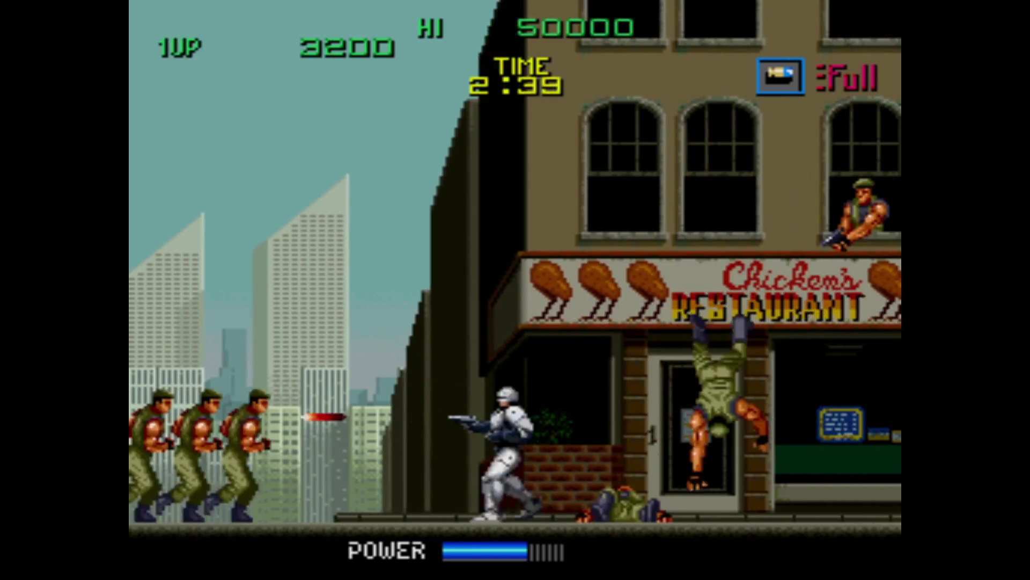
pyautogui.press('Right')
pyautogui.press('ctrl')
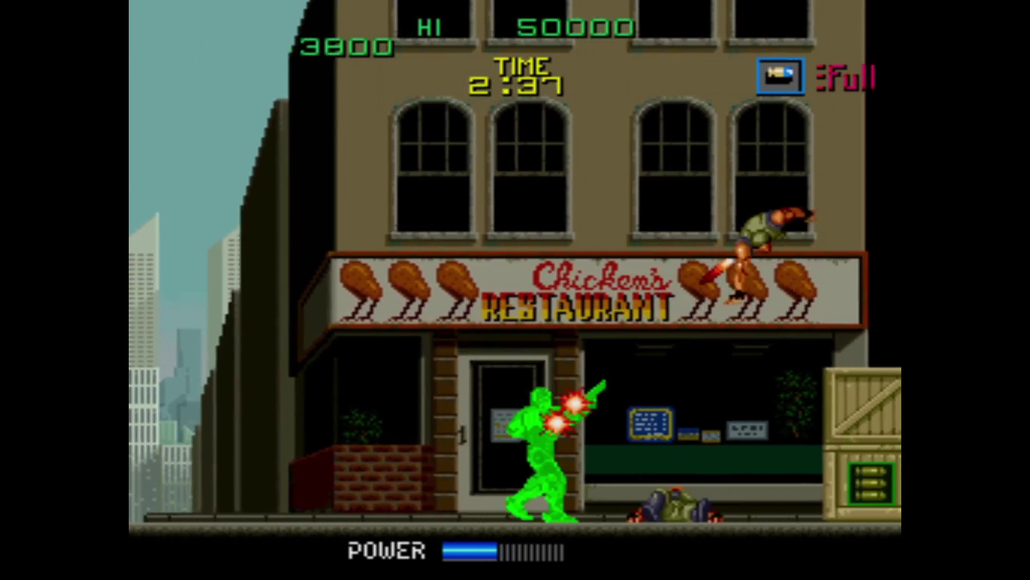
# Advance RoboCop past Chicken's Restaurant, shooting the armed enemies on the street and in the windows.
pyautogui.press('Right')
pyautogui.press('ctrl')
pyautogui.press('Down')
pyautogui.press('ctrl')
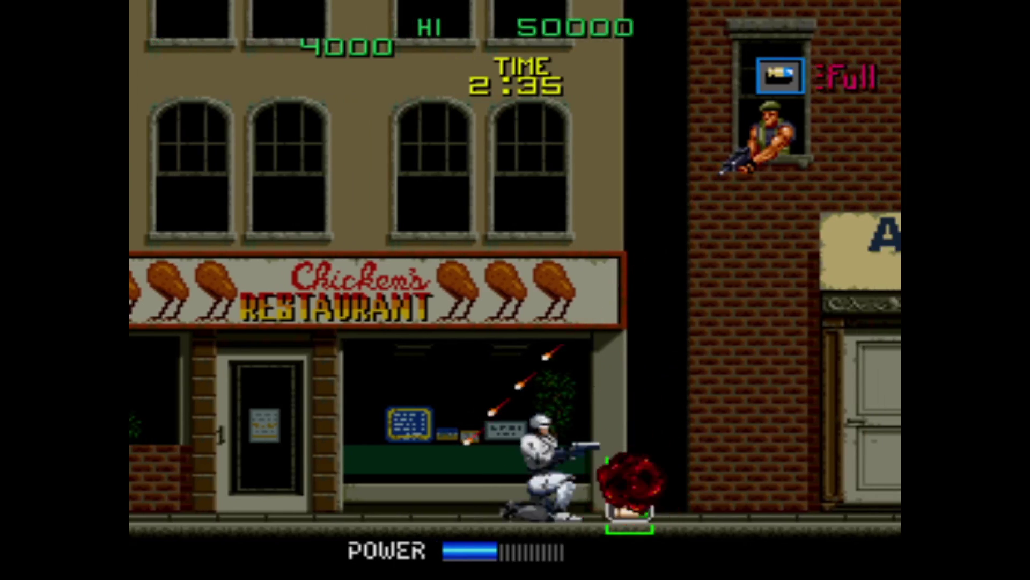
pyautogui.press('Right')
pyautogui.press('Up')
pyautogui.press('ctrl')
pyautogui.press('Right')
pyautogui.press('Up')
pyautogui.press('ctrl')
pyautogui.press('Down')
pyautogui.press('Left')
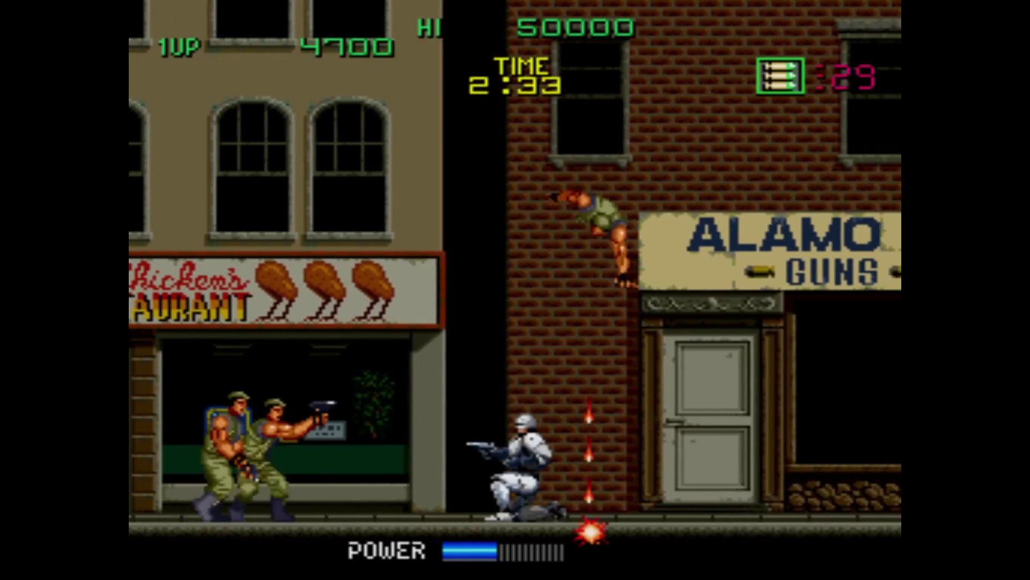
# Fight past the Alamo Guns shop, firing diagonally, upward and while crouching at enemies on both sides.
pyautogui.press('ctrl')
pyautogui.press('ctrl')
pyautogui.press('Right')
pyautogui.press('Up')
pyautogui.press('ctrl')
pyautogui.press('ctrl')
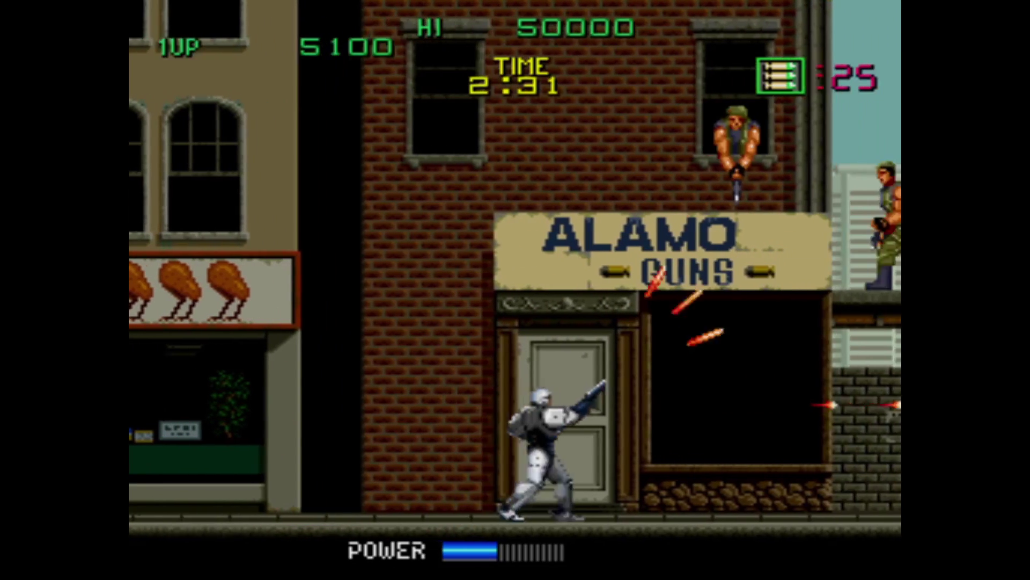
pyautogui.press('ctrl')
pyautogui.press('Down')
pyautogui.press('Left')
pyautogui.press('ctrl')
pyautogui.press('Right')
pyautogui.press('Up')
pyautogui.press('ctrl')
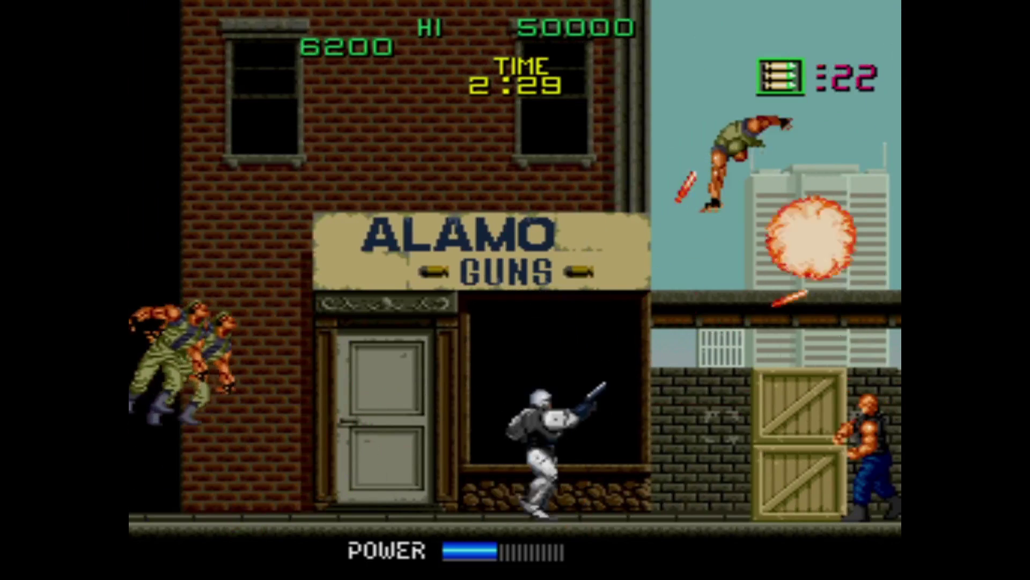
pyautogui.press('ctrl')
pyautogui.press('ctrl')
pyautogui.press('Down')
pyautogui.press('ctrl')
pyautogui.press('Right')
pyautogui.press('Up')
pyautogui.press('ctrl')
pyautogui.press('ctrl')
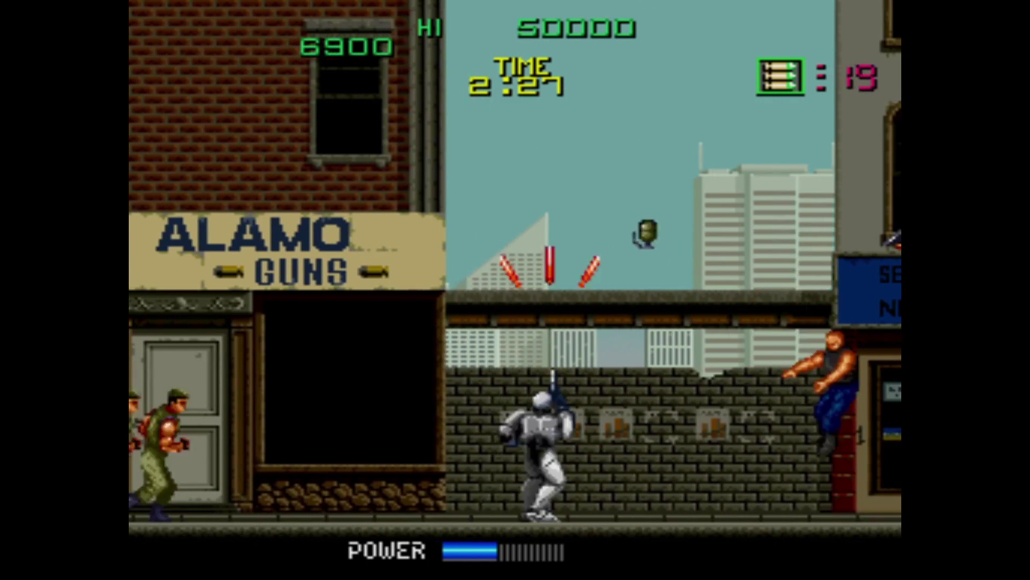
# Clear the enemies along the brick wall before the television store, using crouched, diagonal and jumping shots.
pyautogui.press('Down')
pyautogui.press('Left')
pyautogui.press('ctrl')
pyautogui.press('Right')
pyautogui.press('Up')
pyautogui.press('ctrl')
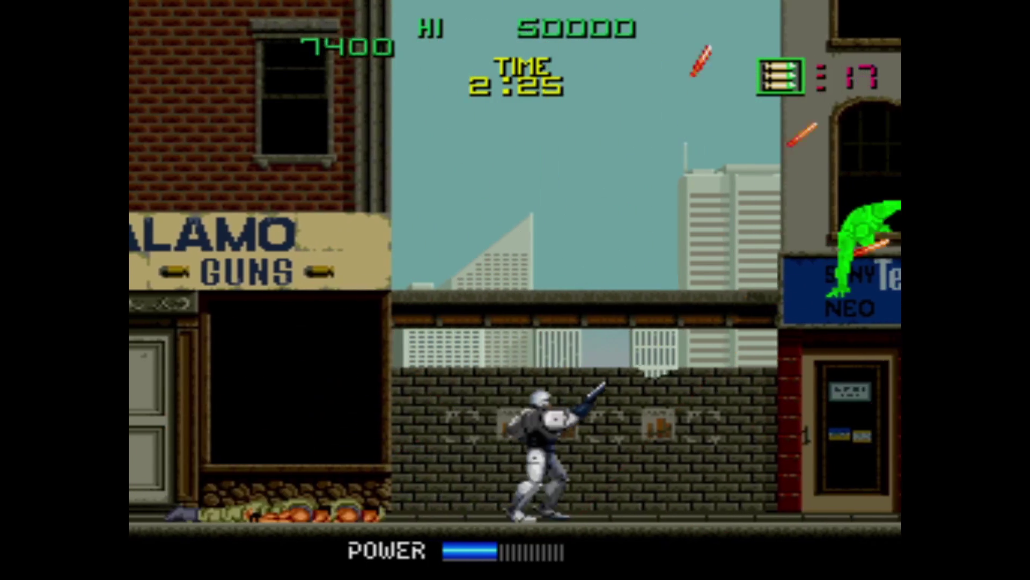
pyautogui.press('ctrl')
pyautogui.press('ctrl')
pyautogui.press('Left')
pyautogui.press('Down')
pyautogui.press('ctrl')
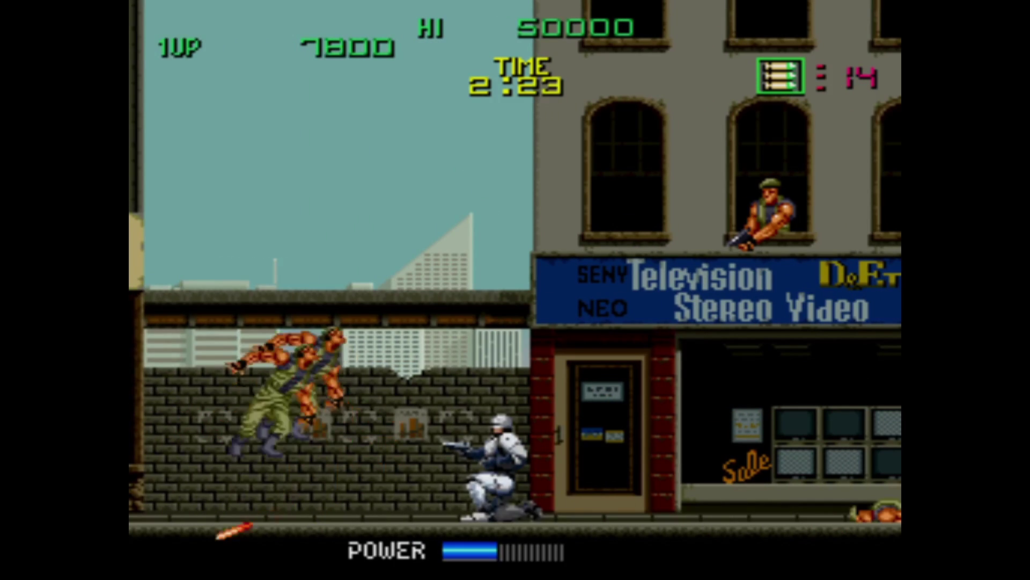
pyautogui.press('Right')
pyautogui.press('ctrl')
pyautogui.press('Left')
pyautogui.press('ctrl')
pyautogui.press('alt')
pyautogui.press('ctrl')
pyautogui.press('ctrl')
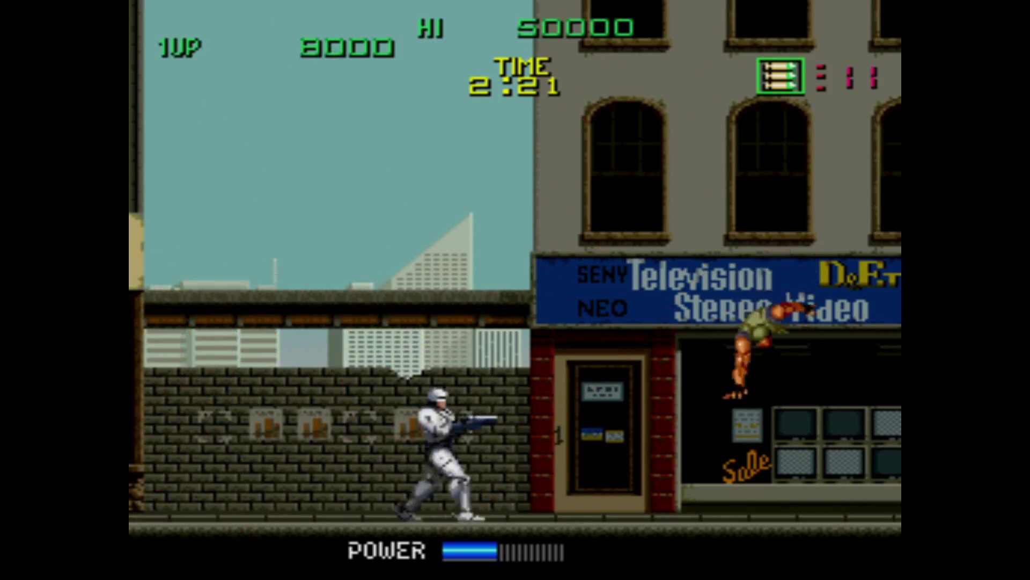
# Move RoboCop along the Television Stereo Video storefront, shooting the window gunmen and the attackers on the street.
pyautogui.press('Right')
pyautogui.press('Down')
pyautogui.press('ctrl')
pyautogui.press('Up')
pyautogui.press('ctrl')
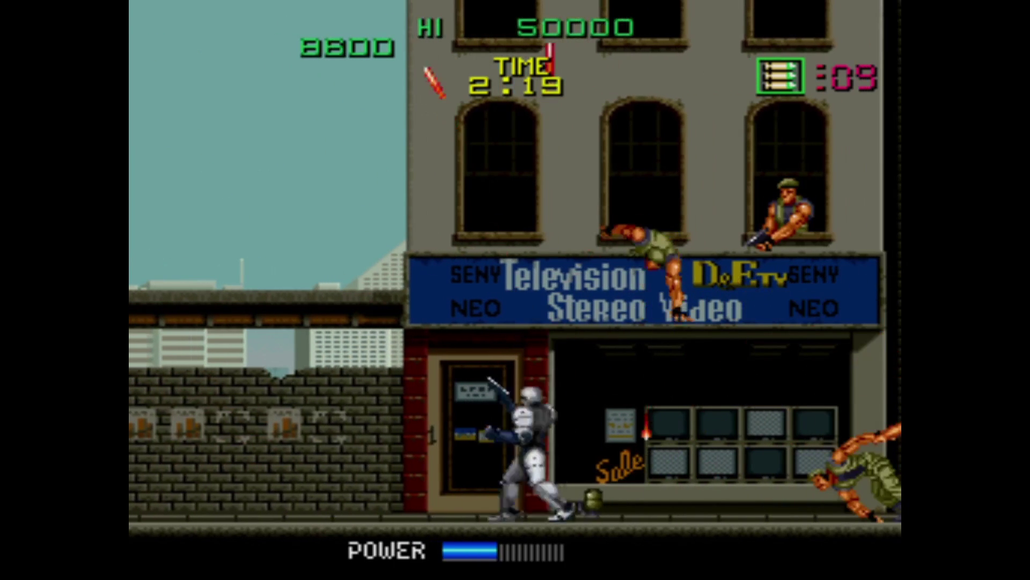
pyautogui.press('Right')
pyautogui.press('ctrl')
pyautogui.press('Up')
pyautogui.press('ctrl')
pyautogui.press('Left')
pyautogui.press('ctrl')
pyautogui.press('Down')
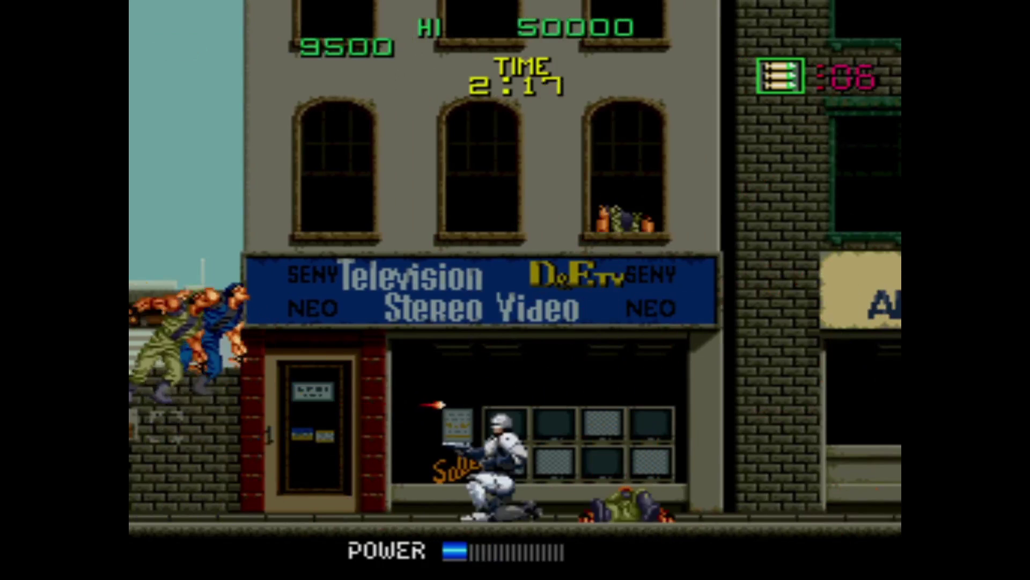
pyautogui.press('Right')
pyautogui.press('ctrl')
pyautogui.press('Right')
pyautogui.press('ctrl')
pyautogui.press('Right')
pyautogui.press('ctrl')
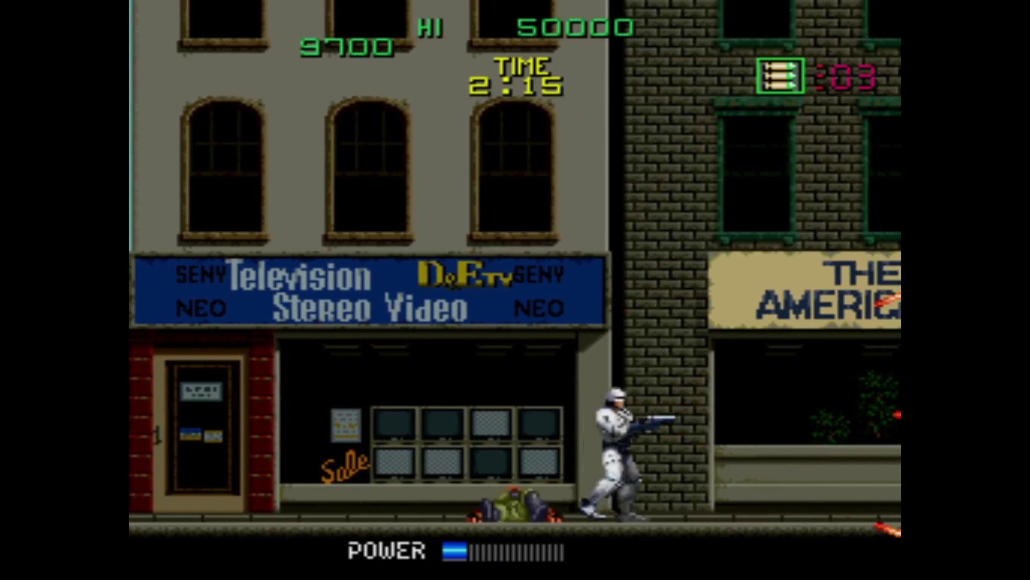
# Fight the giant robot boss beside the television store with jumps and shots, and exit RoboCop to the game list.
pyautogui.press('Left')
pyautogui.press('alt')
pyautogui.press('ctrl')
pyautogui.press('Right')
pyautogui.press('ctrl')
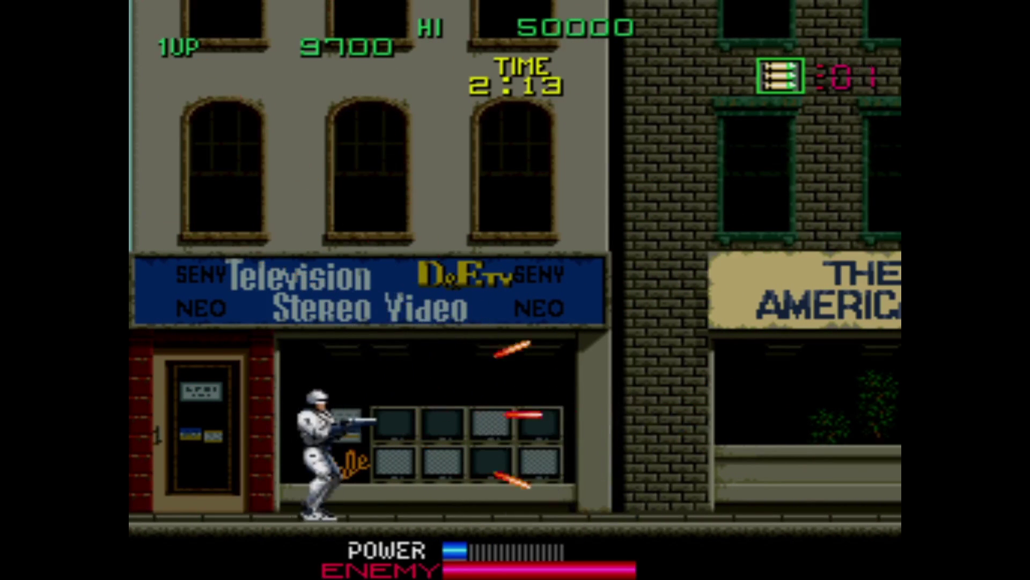
pyautogui.press('alt')
pyautogui.press('ctrl')
pyautogui.press('Right')
pyautogui.press('Left')
pyautogui.press('ctrl')
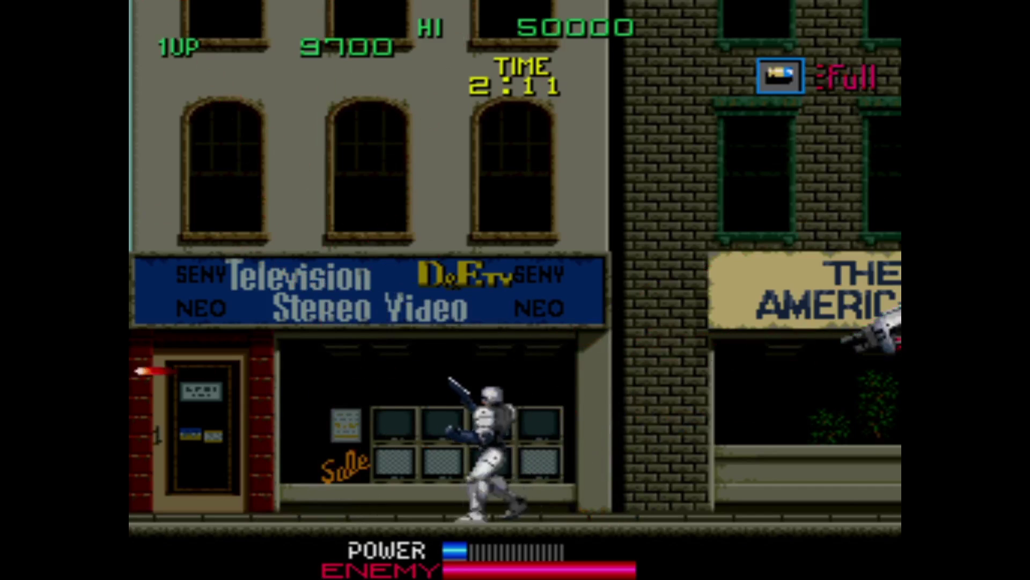
pyautogui.press('alt')
pyautogui.press('Right')
pyautogui.press('ctrl')
pyautogui.press('ctrl')
pyautogui.press('alt')
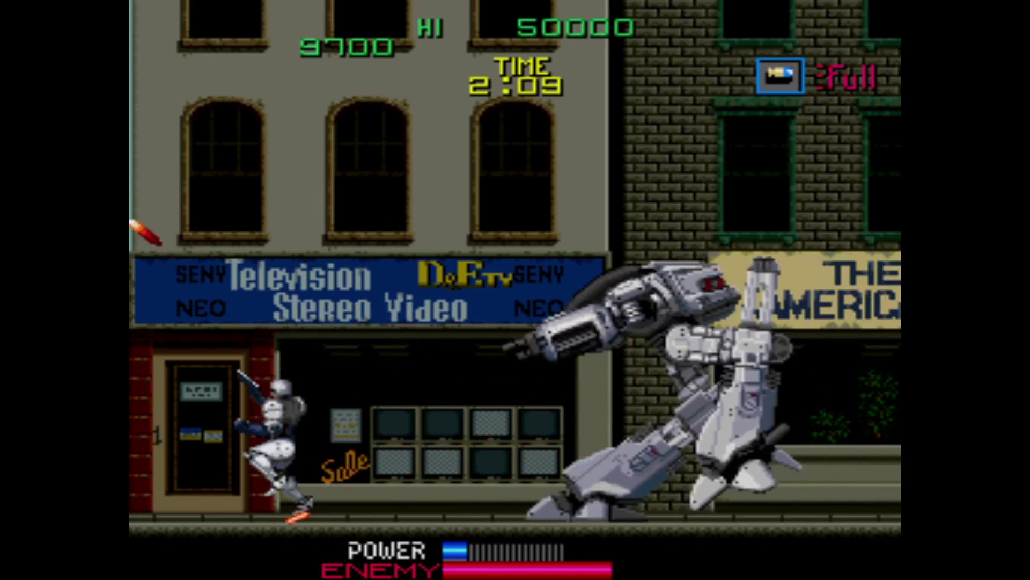
pyautogui.press('alt')
pyautogui.press('ctrl')
pyautogui.press('ctrl')
pyautogui.press('ctrl')
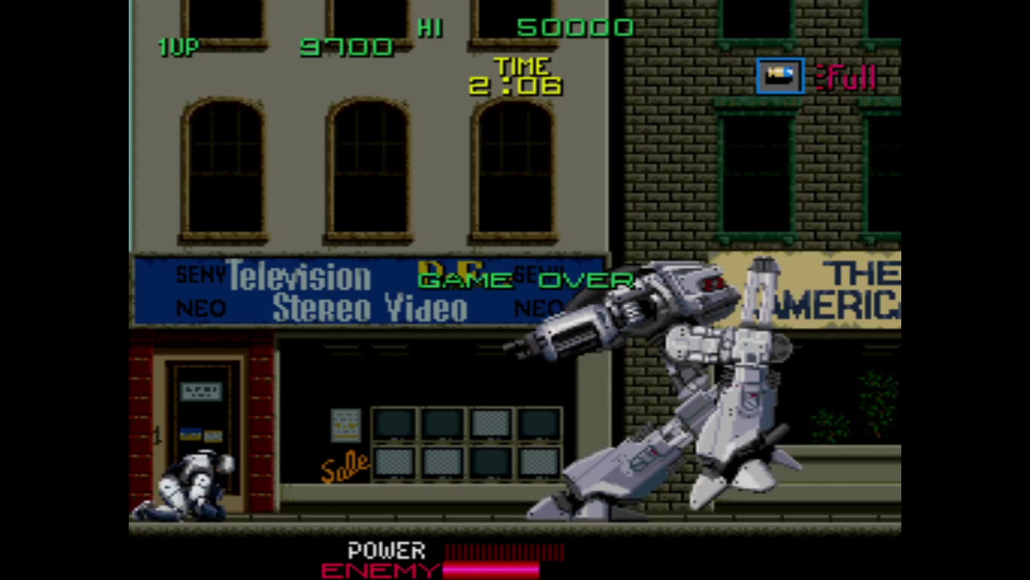
pyautogui.press('Escape')
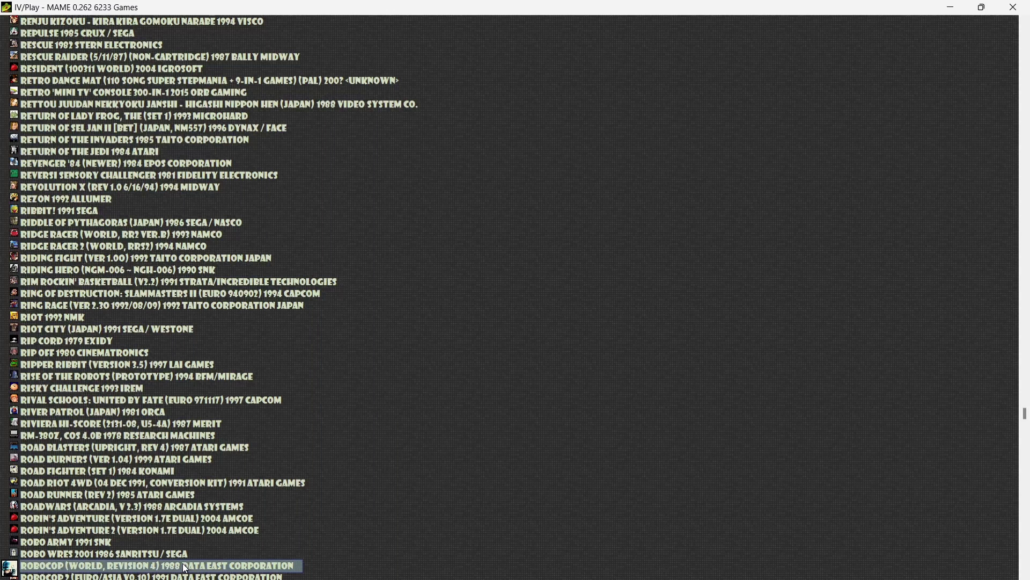